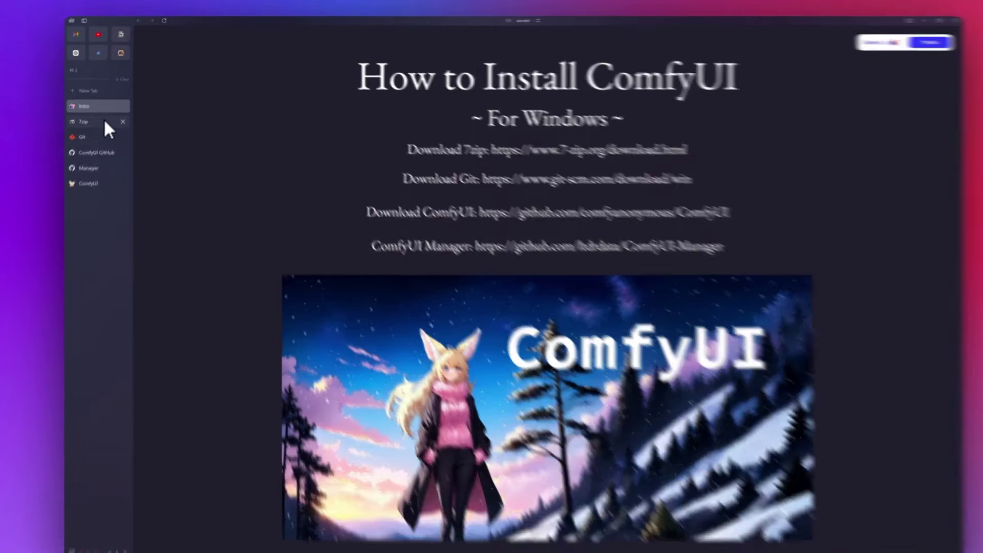
Step: View the 7-Zip download page in Arc, then switch to the Git for Windows download page
{"action": "left_click", "coordinate": [109, 115]}
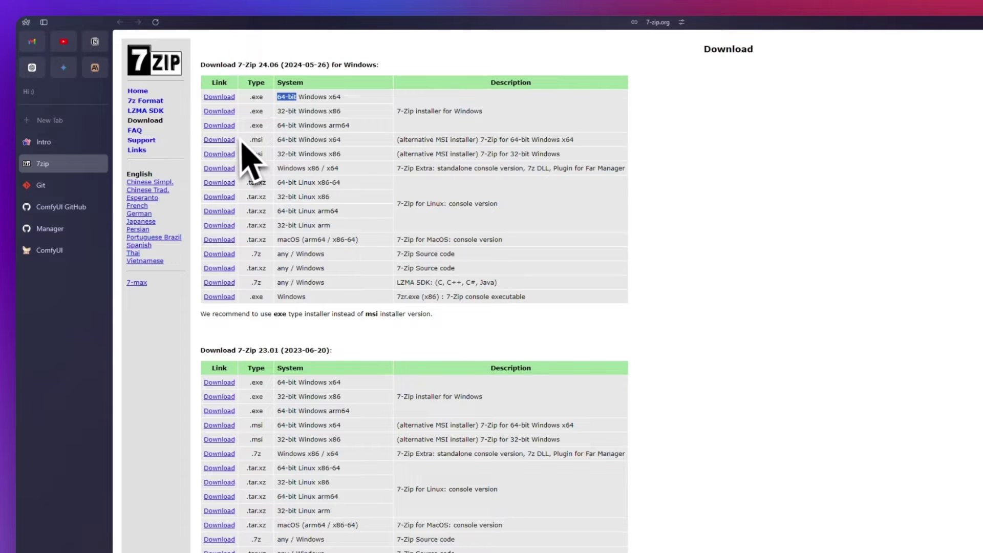
{"action": "left_click", "coordinate": [58, 186]}
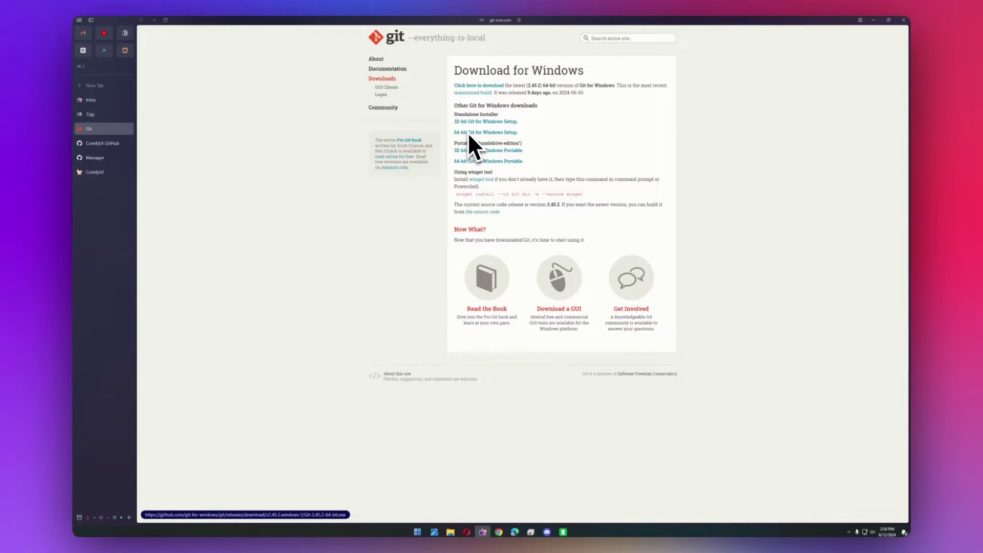
Step: Go to the ComfyUI repo's Installing ComfyUI section and download the Windows portable build via Direct link
{"action": "left_click", "coordinate": [101, 143]}
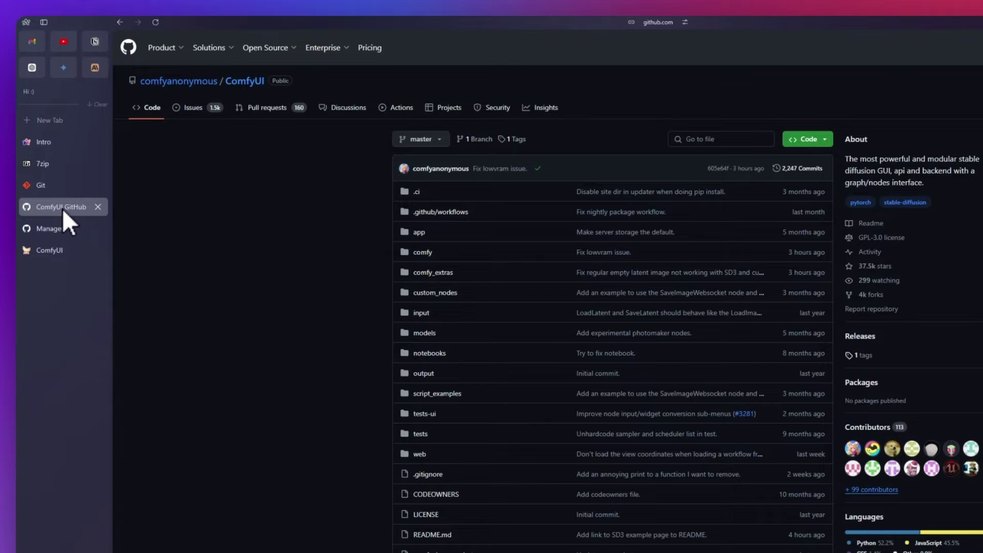
{"action": "scroll", "coordinate": [358, 358], "scroll_direction": "down", "scroll_amount": 1}
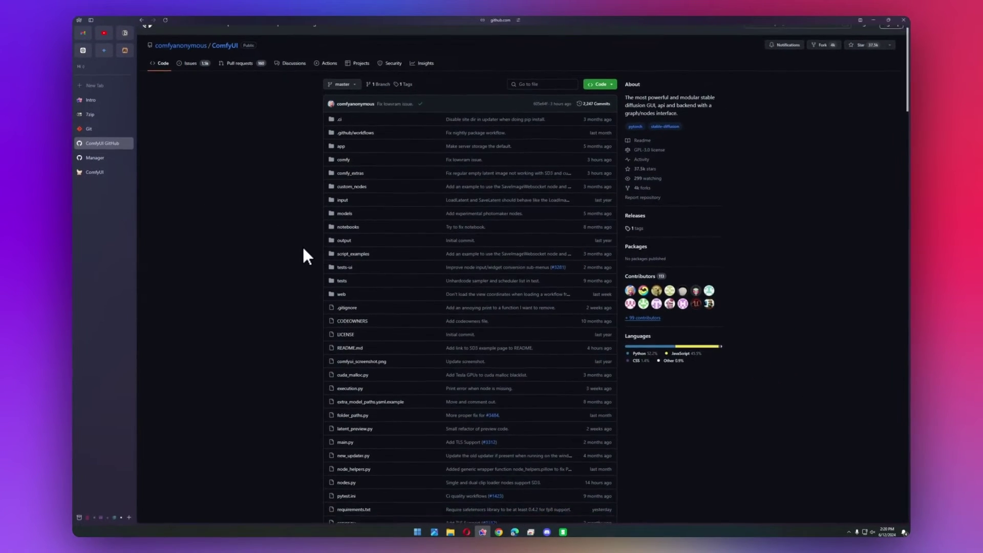
{"action": "scroll", "coordinate": [303, 249], "scroll_direction": "down", "scroll_amount": 7}
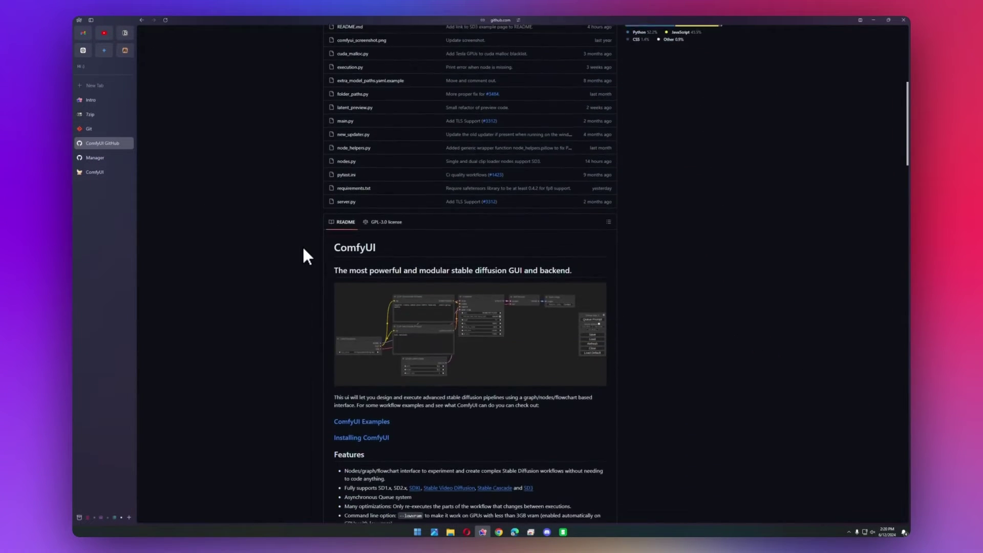
{"action": "scroll", "coordinate": [303, 248], "scroll_direction": "down", "scroll_amount": 1}
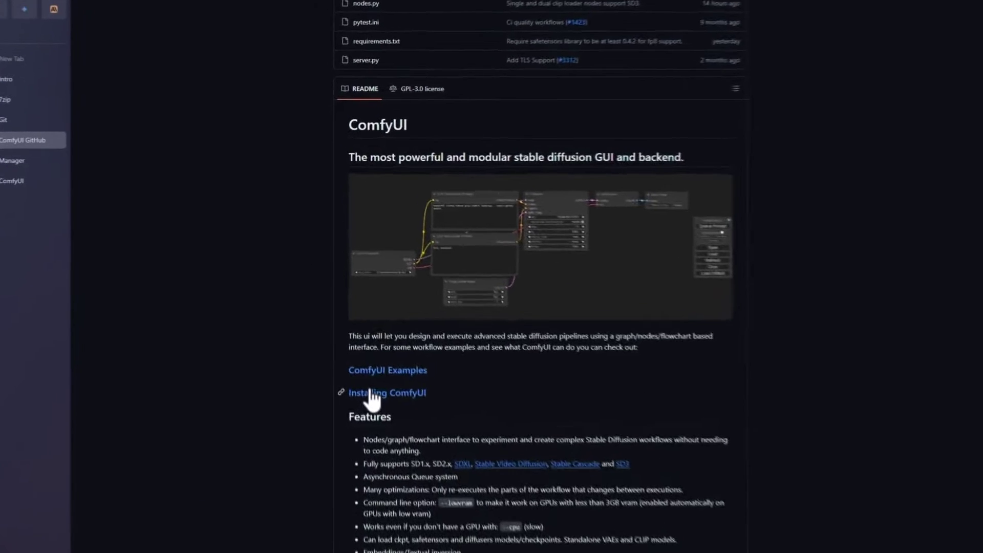
{"action": "left_click", "coordinate": [351, 323]}
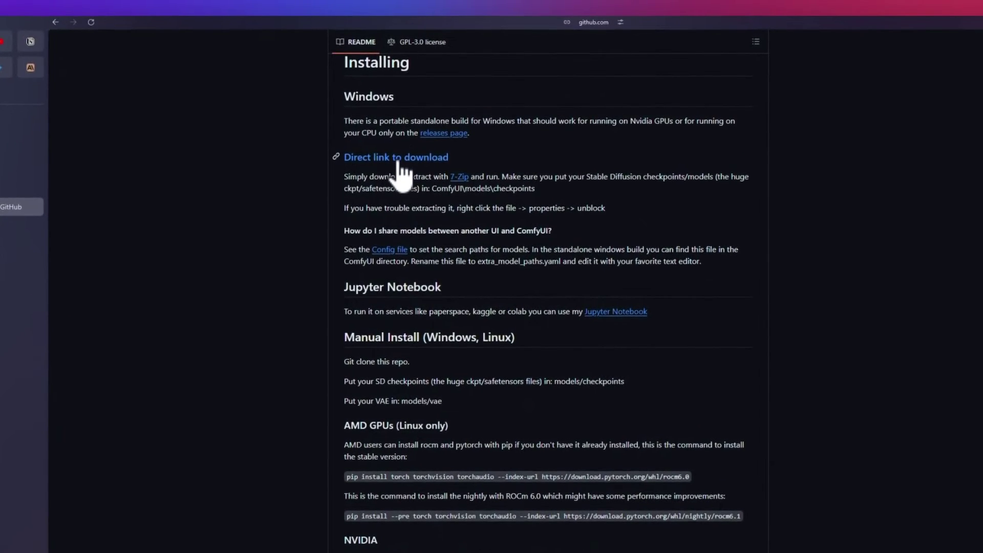
{"action": "left_click", "coordinate": [398, 160]}
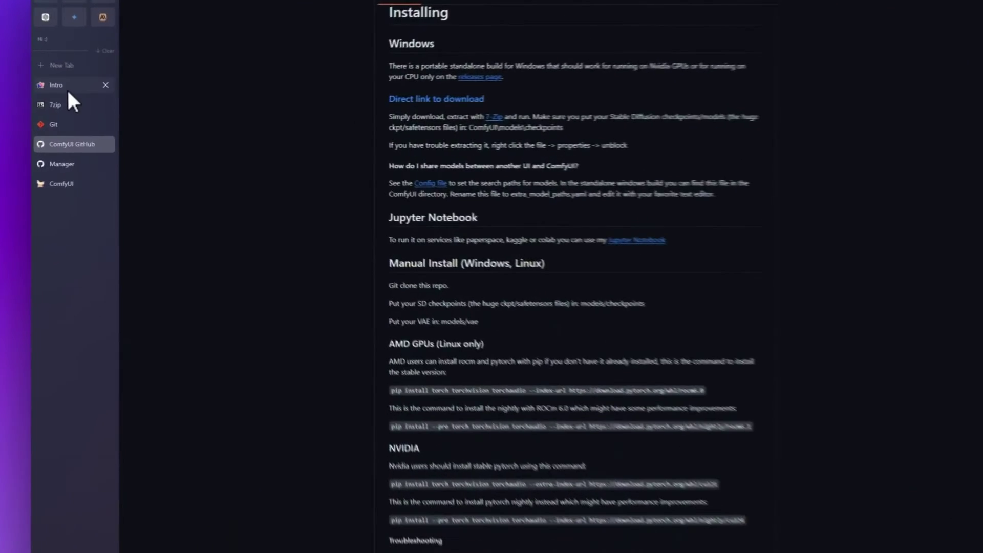
Step: Move the downloaded ComfyUI 7z archive into the C:\Applications folder
{"action": "left_click", "coordinate": [68, 91]}
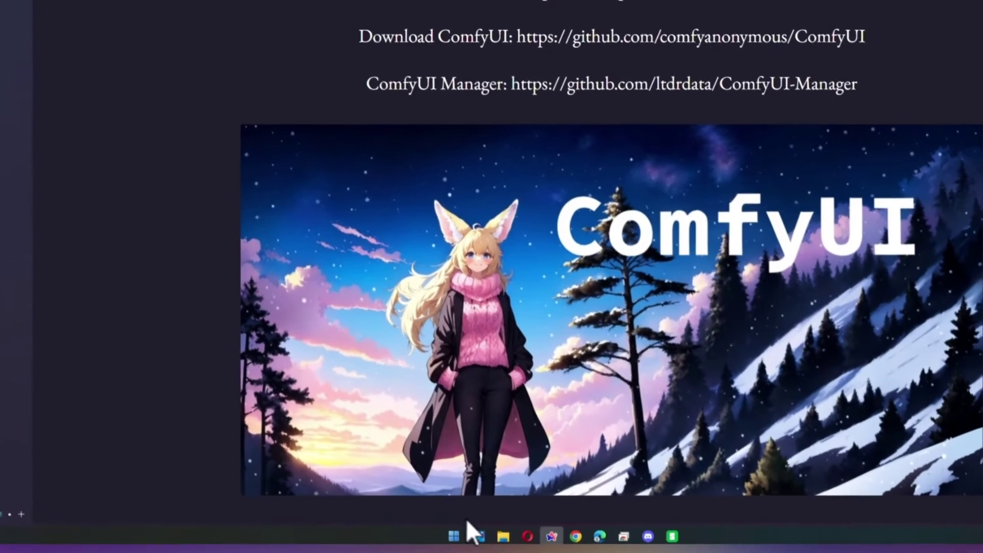
{"action": "left_click", "coordinate": [500, 530]}
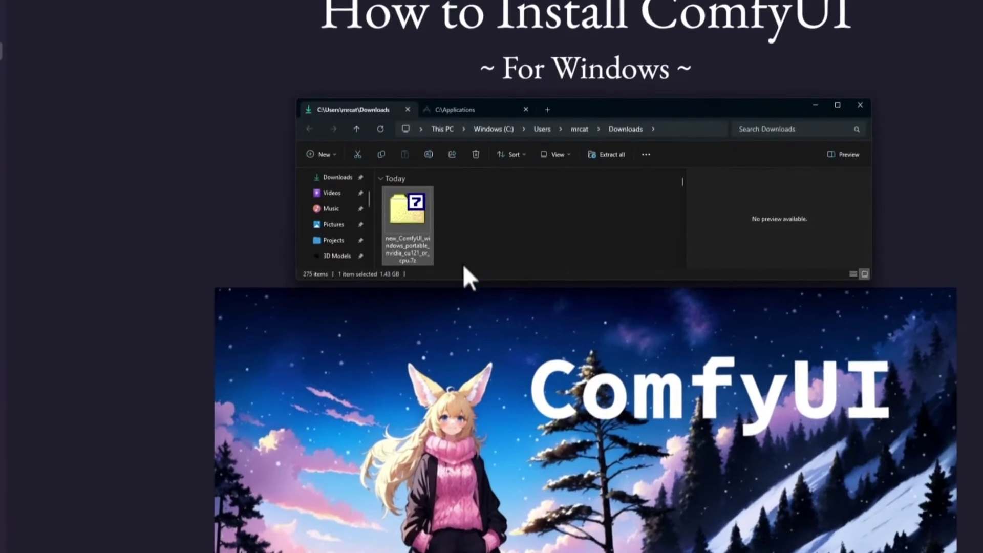
{"action": "left_click", "coordinate": [474, 55]}
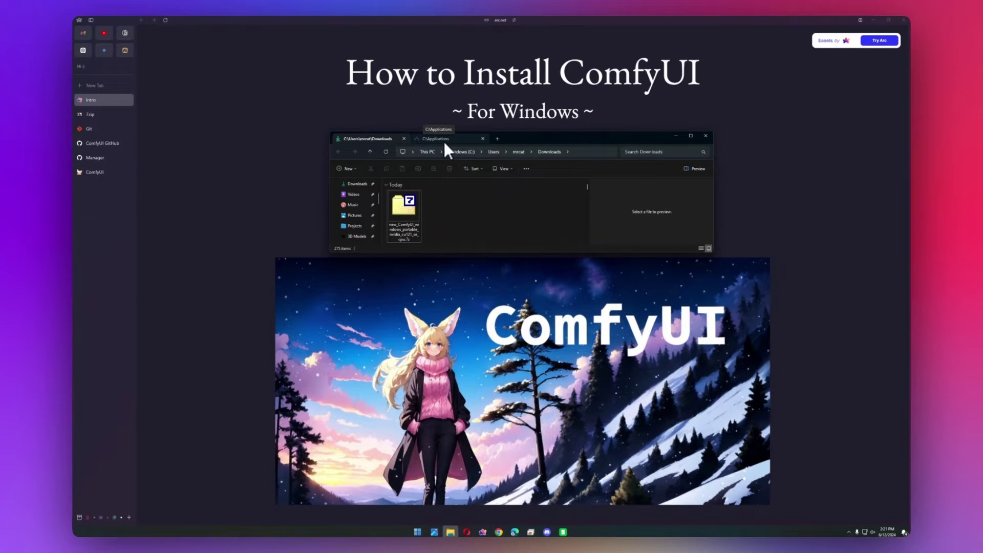
{"action": "left_click_drag", "start_coordinate": [407, 197], "coordinate": [376, 244]}
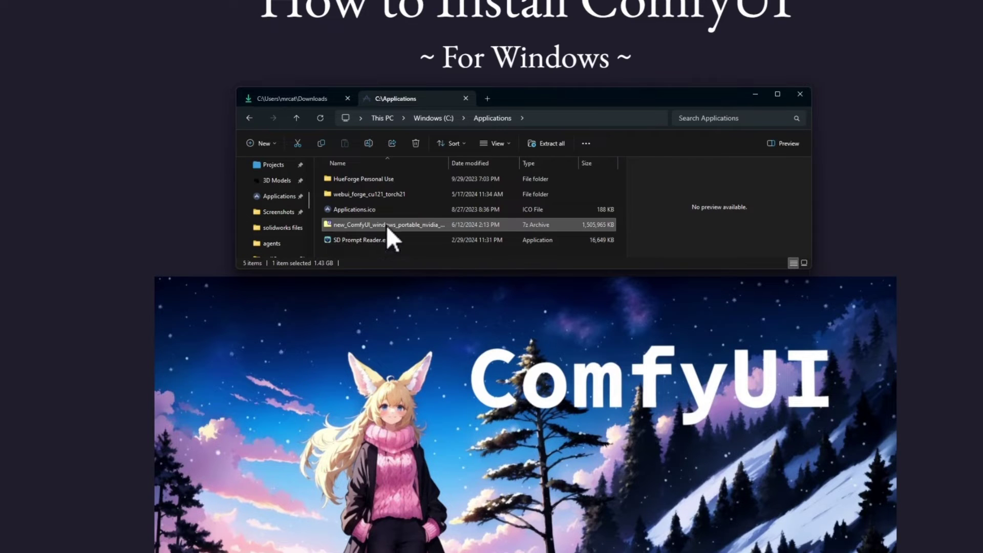
Step: Extract the archive with 7-Zip into its own ComfyUI_windows_portable folder
{"action": "right_click", "coordinate": [386, 223]}
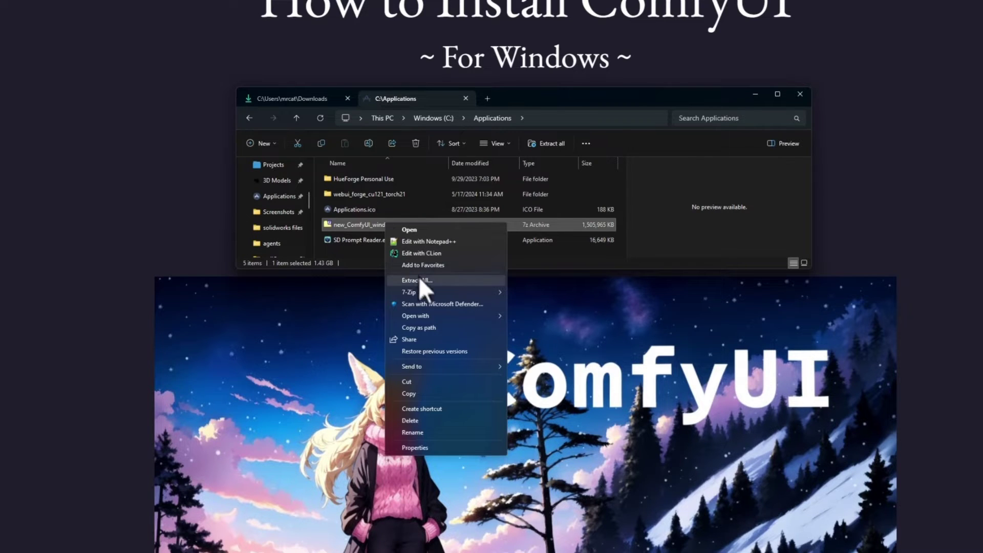
{"action": "mouse_move", "coordinate": [427, 292]}
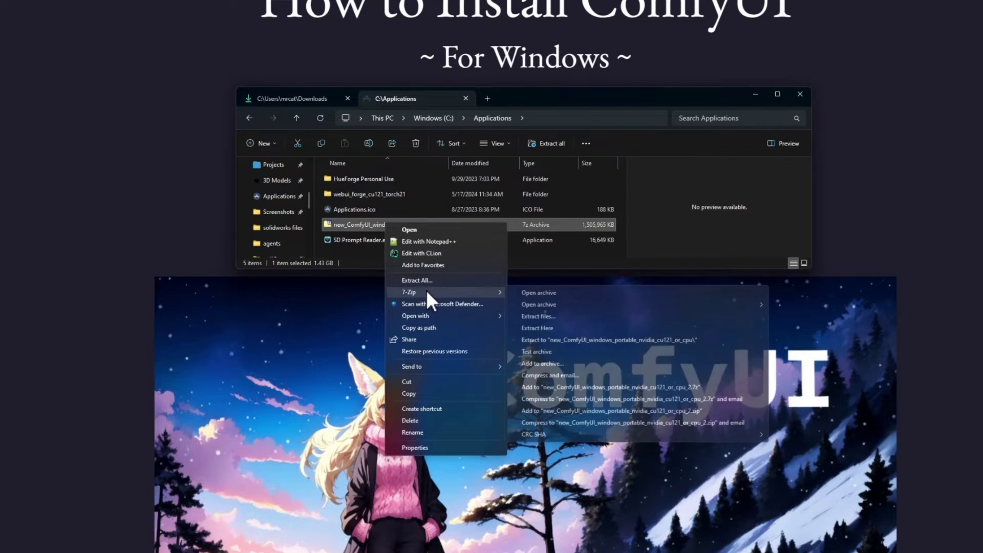
{"action": "left_click", "coordinate": [547, 329]}
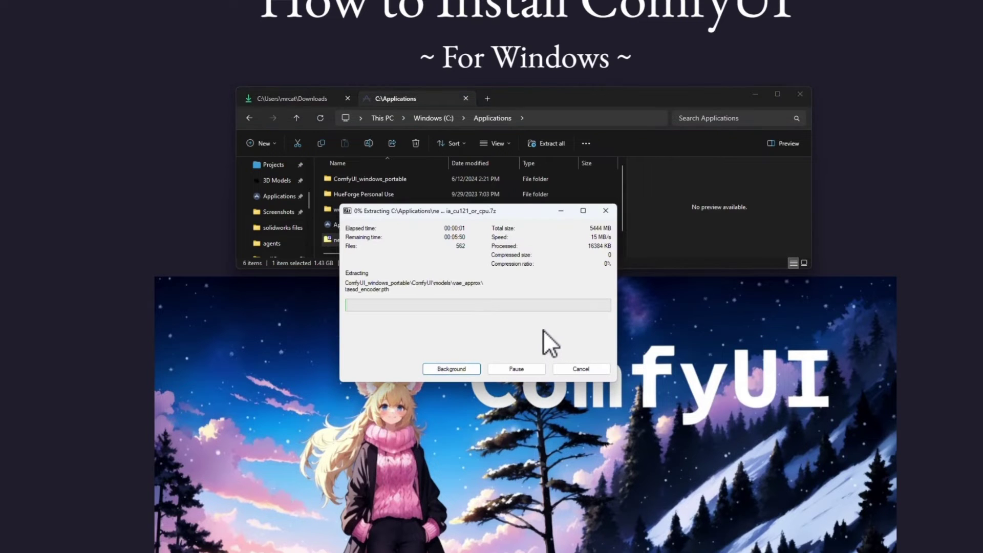
{"action": "left_click", "coordinate": [668, 267]}
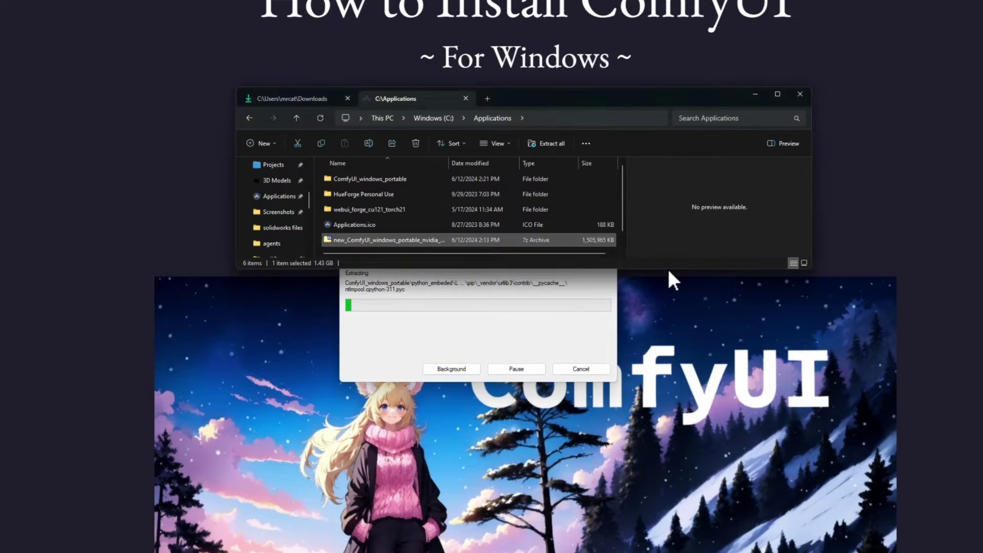
{"action": "left_click_drag", "start_coordinate": [669, 269], "coordinate": [664, 405]}
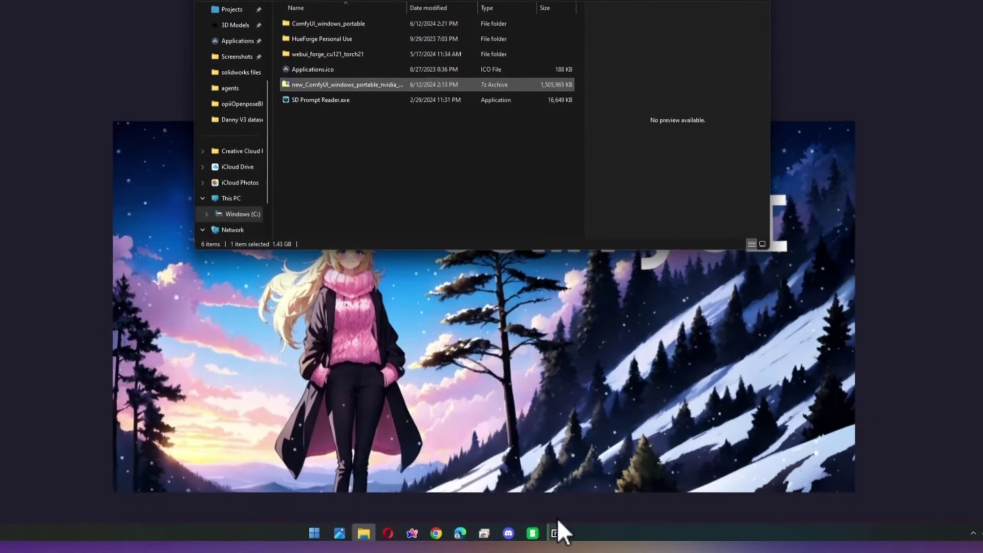
{"action": "left_click", "coordinate": [556, 530]}
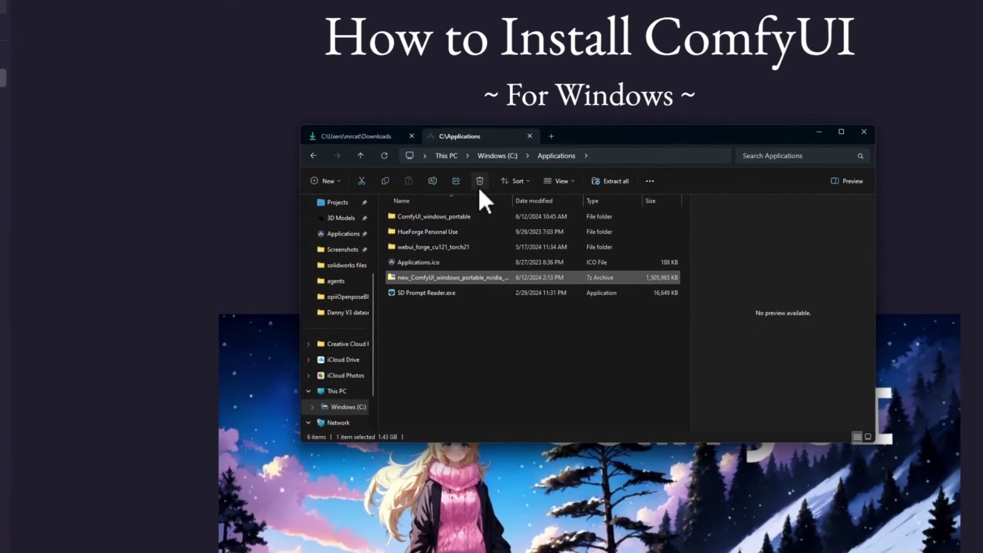
Step: Delete the leftover 7z archive and browse to ComfyUI_windows_portable\ComfyUI\custom_nodes
{"action": "left_click", "coordinate": [480, 181]}
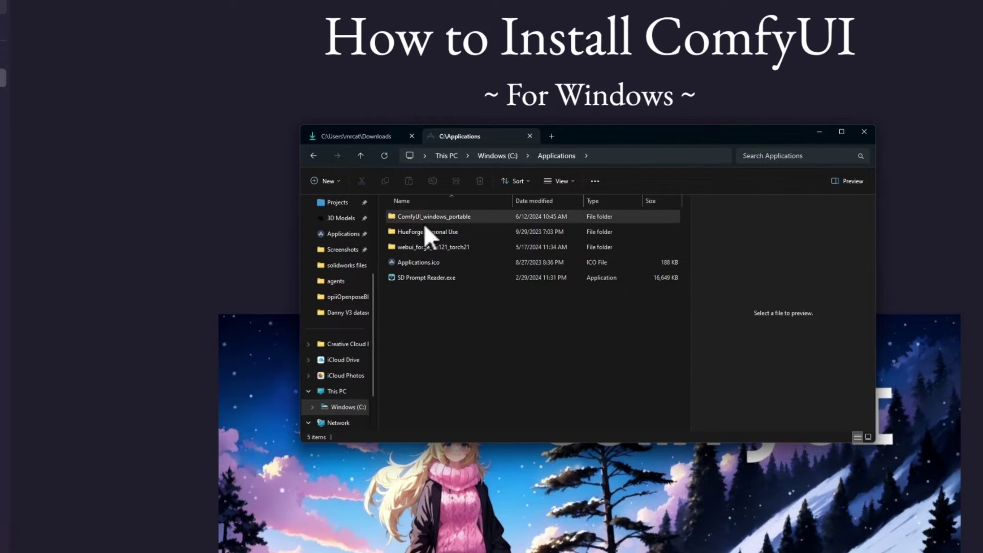
{"action": "mouse_move", "coordinate": [402, 224]}
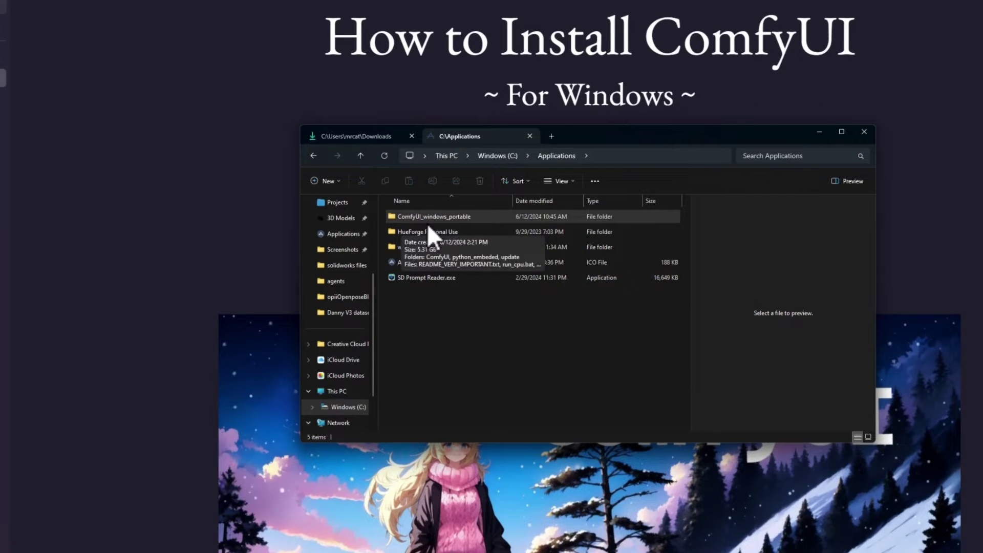
{"action": "double_click", "coordinate": [456, 219]}
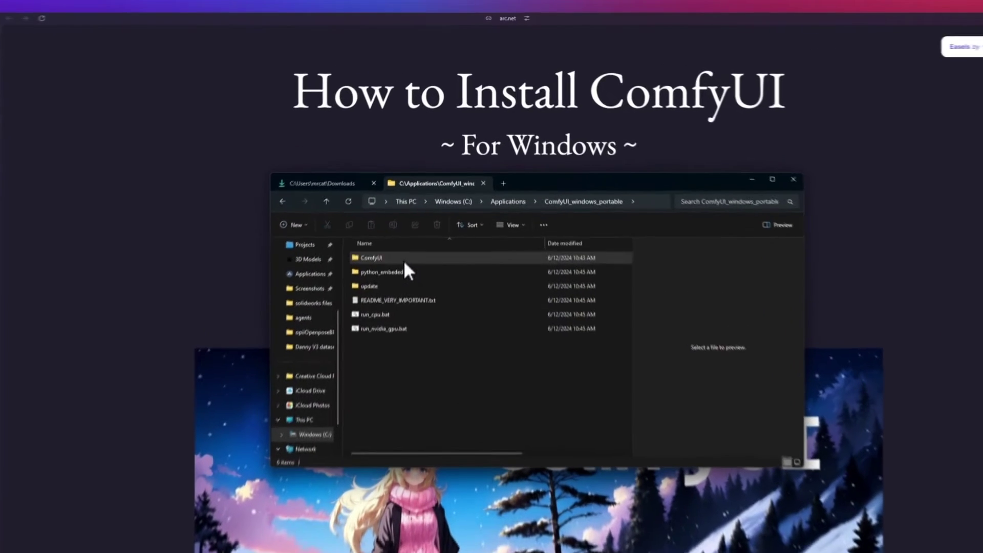
{"action": "double_click", "coordinate": [425, 193]}
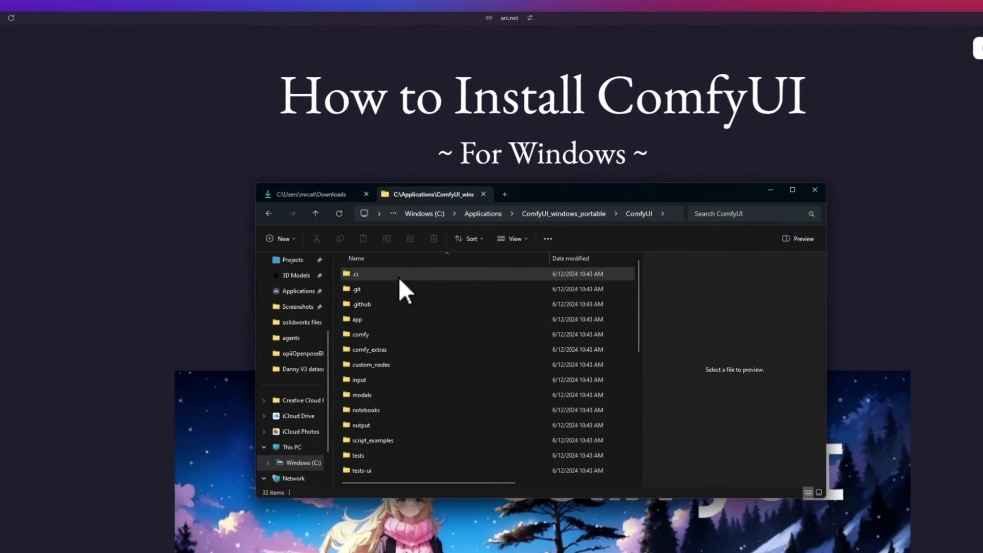
{"action": "double_click", "coordinate": [394, 364]}
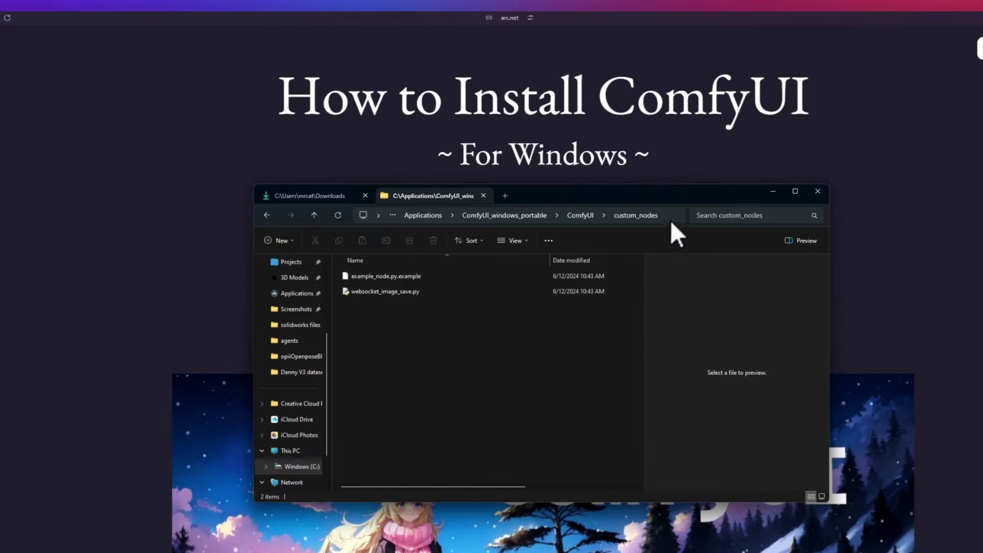
Step: Open a command prompt in custom_nodes by entering cmd in the address bar
{"action": "left_click", "coordinate": [671, 217]}
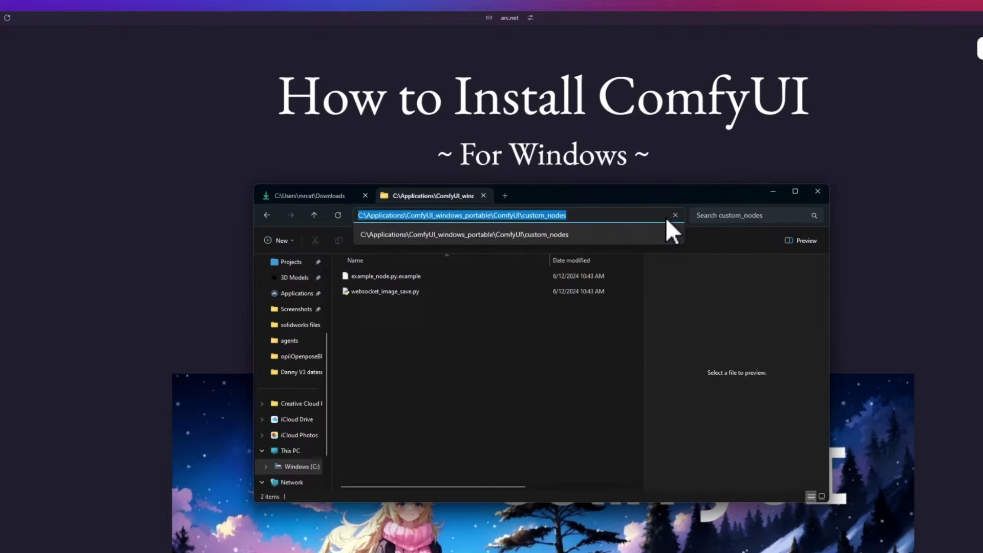
{"action": "type", "text": "cmd"}
{"action": "key", "text": "Return"}
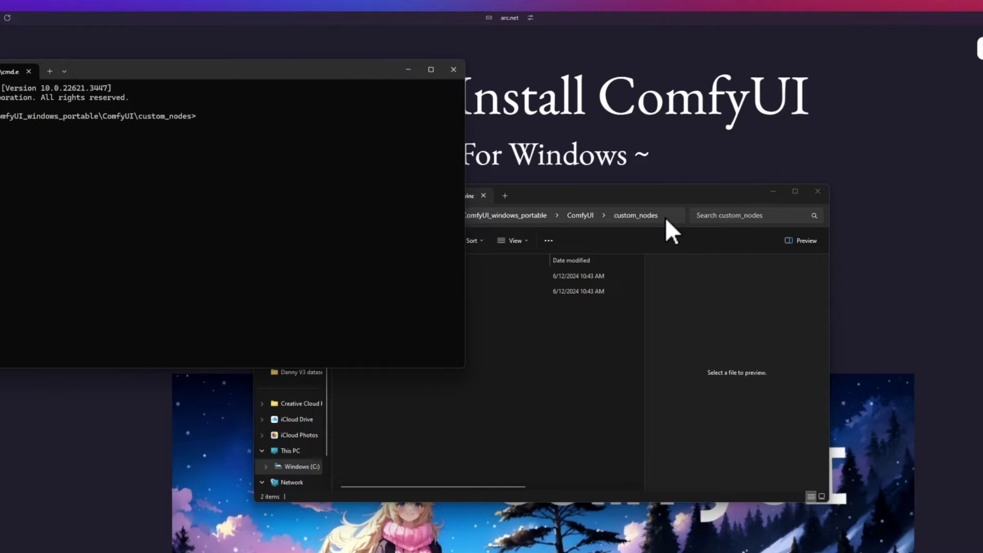
{"action": "left_click_drag", "start_coordinate": [304, 70], "coordinate": [633, 198]}
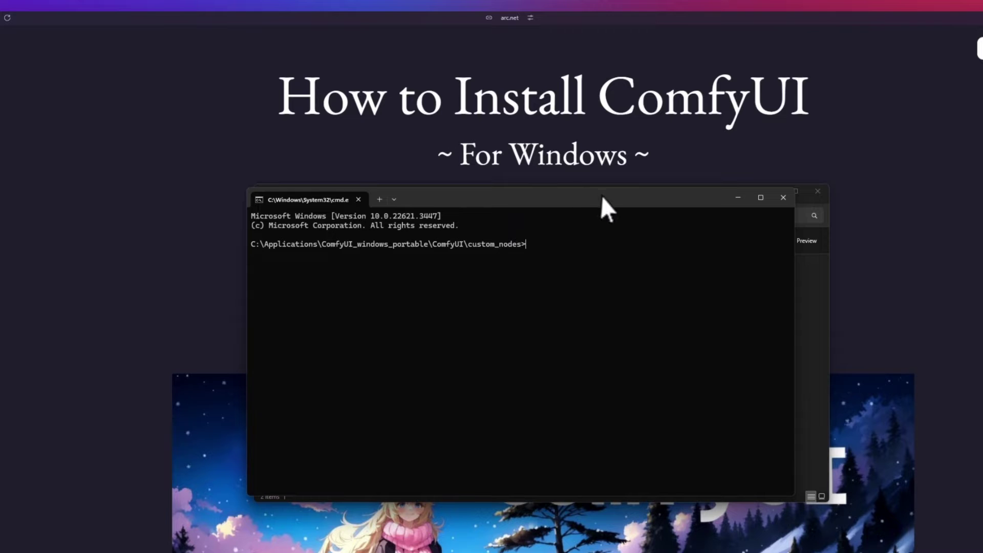
Step: Copy the ComfyUI-Manager repository's clone URL from its GitHub page
{"action": "mouse_move", "coordinate": [2, 225]}
{"action": "left_click", "coordinate": [70, 227]}
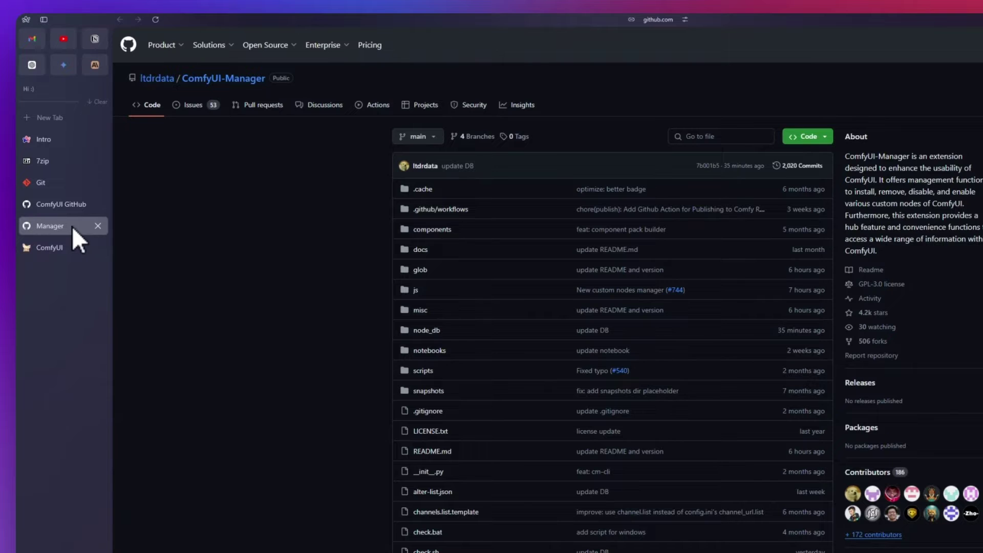
{"action": "left_click", "coordinate": [824, 137]}
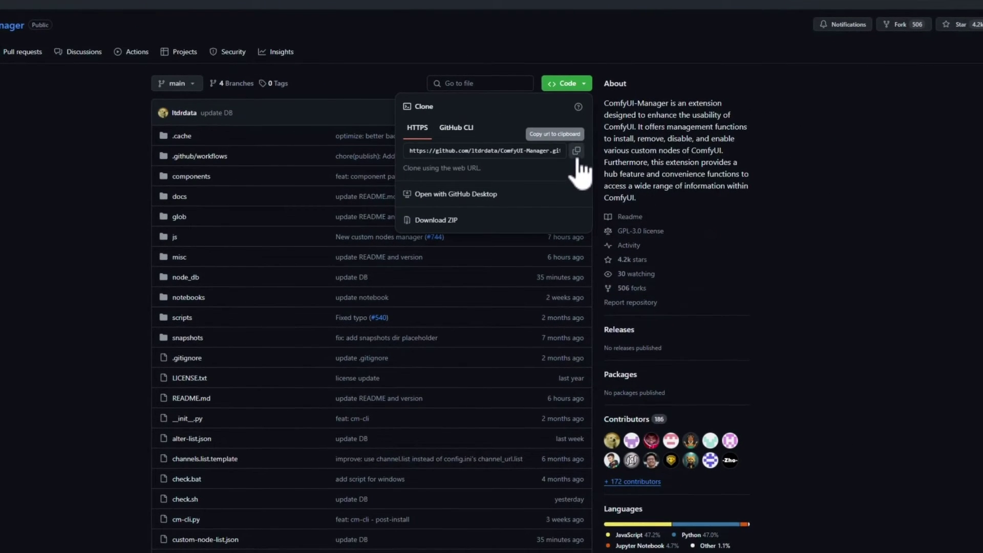
{"action": "left_click", "coordinate": [587, 155]}
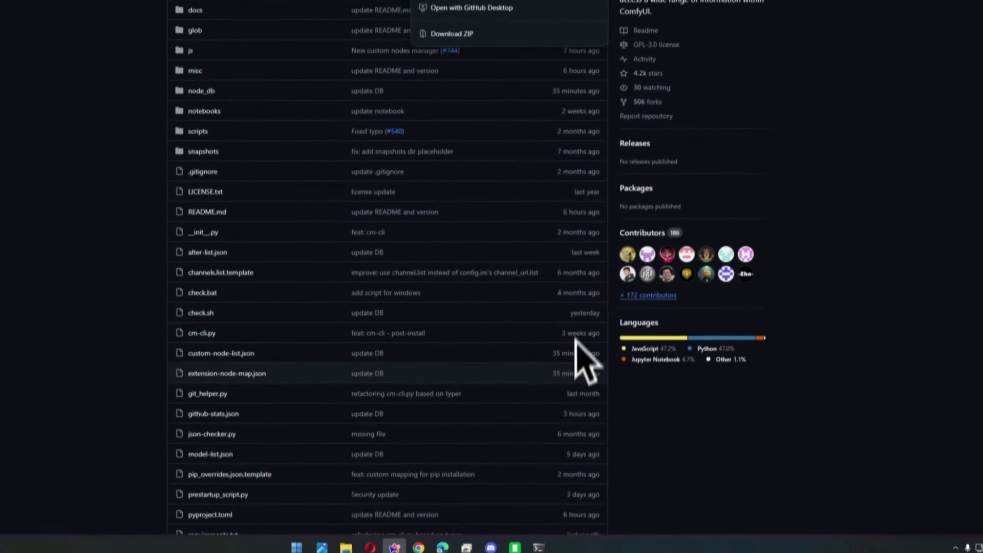
Step: Run 'git clone' with the pasted ComfyUI-Manager URL in the command prompt
{"action": "left_click", "coordinate": [541, 530]}
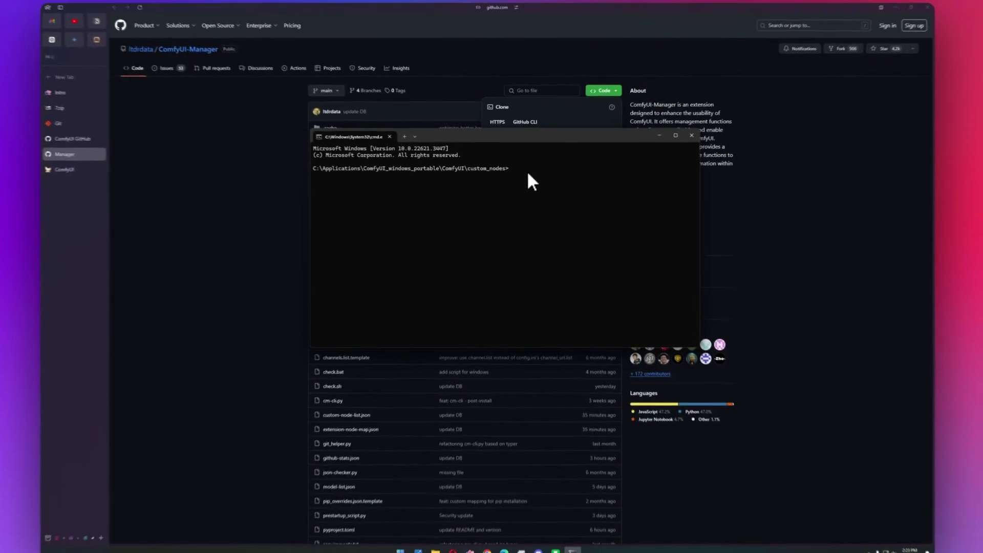
{"action": "type", "text": "git "}
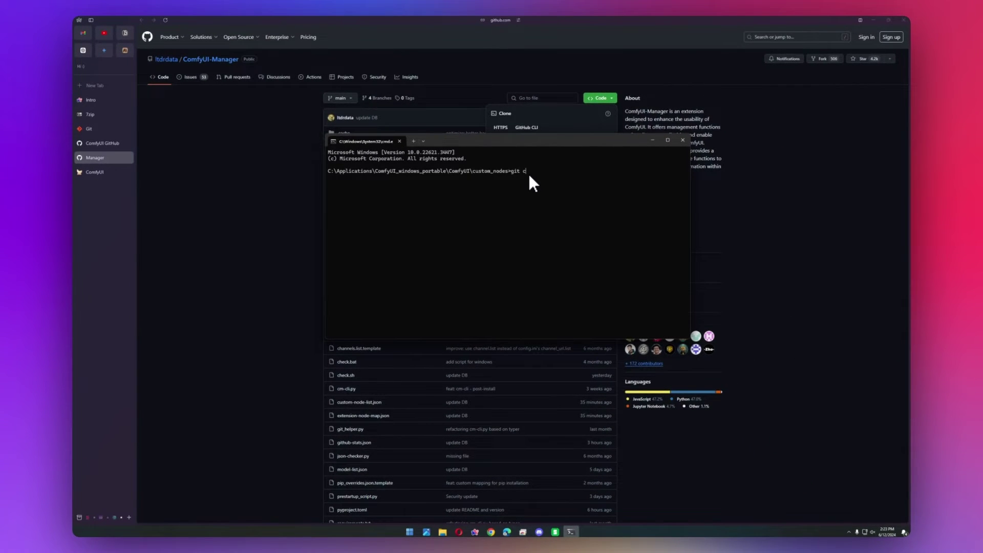
{"action": "type", "text": "clone"}
{"action": "key", "text": "ctrl+v"}
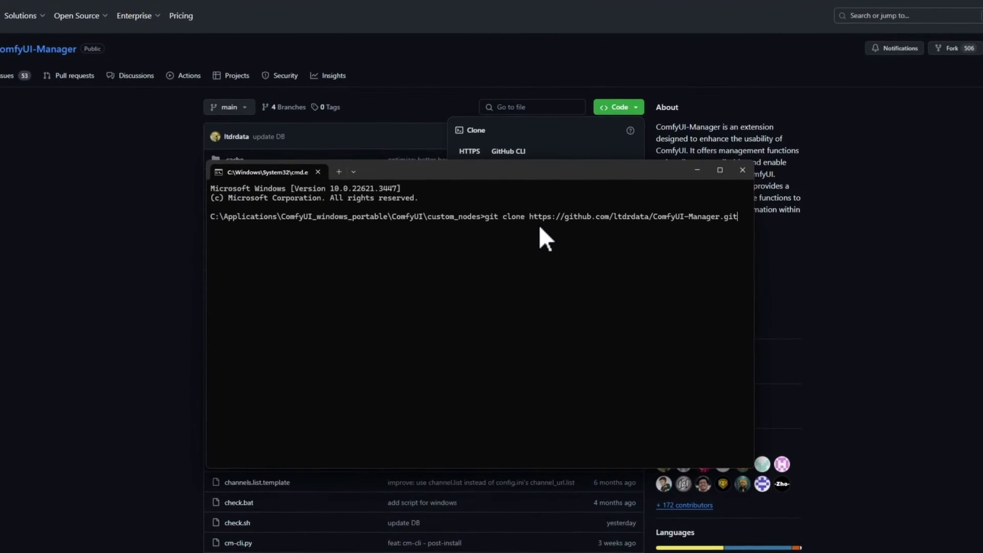
{"action": "key", "text": "Return"}
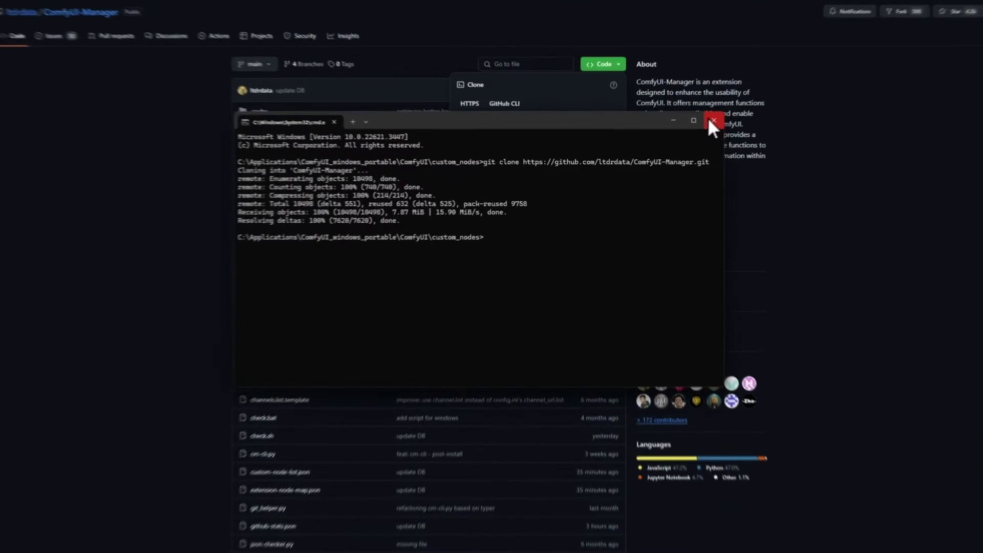
Step: Close the command prompt and launch run_nvidia_gpu.bat from the ComfyUI_windows_portable folder
{"action": "left_click", "coordinate": [683, 140]}
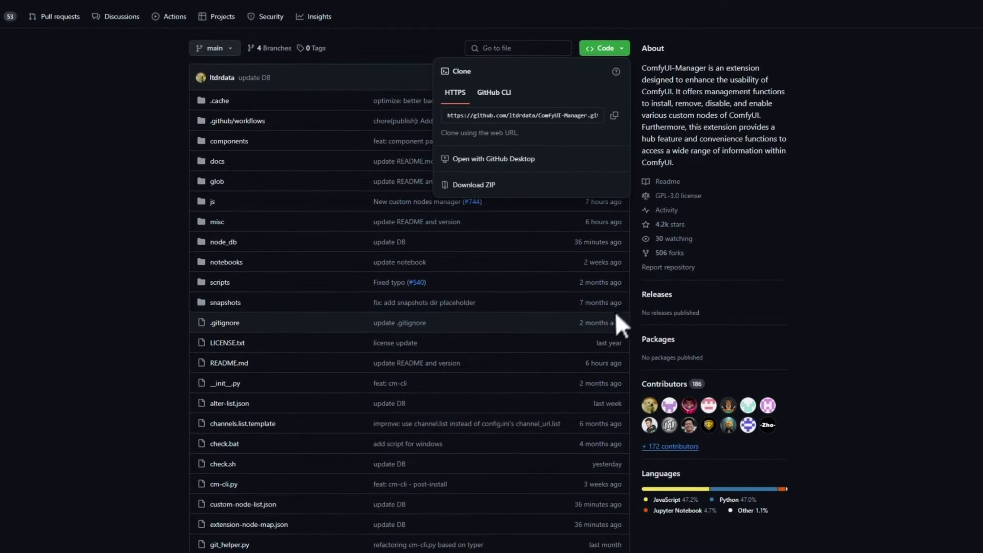
{"action": "left_click", "coordinate": [447, 532]}
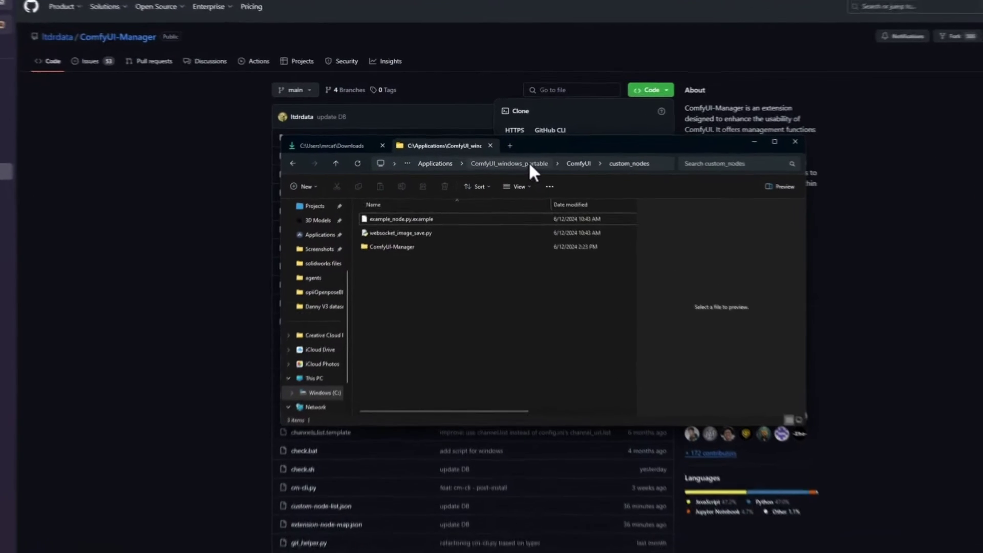
{"action": "left_click", "coordinate": [531, 164]}
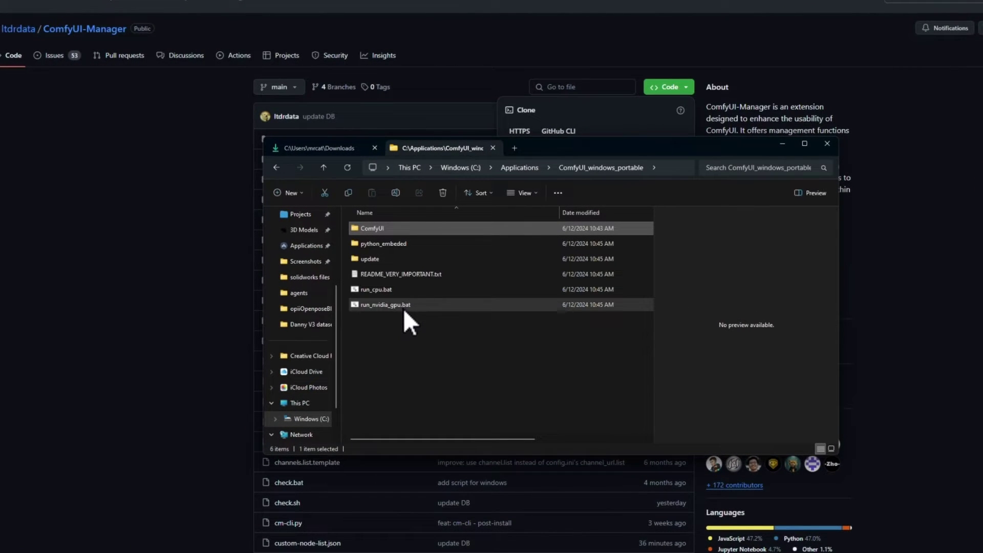
{"action": "left_click", "coordinate": [404, 309]}
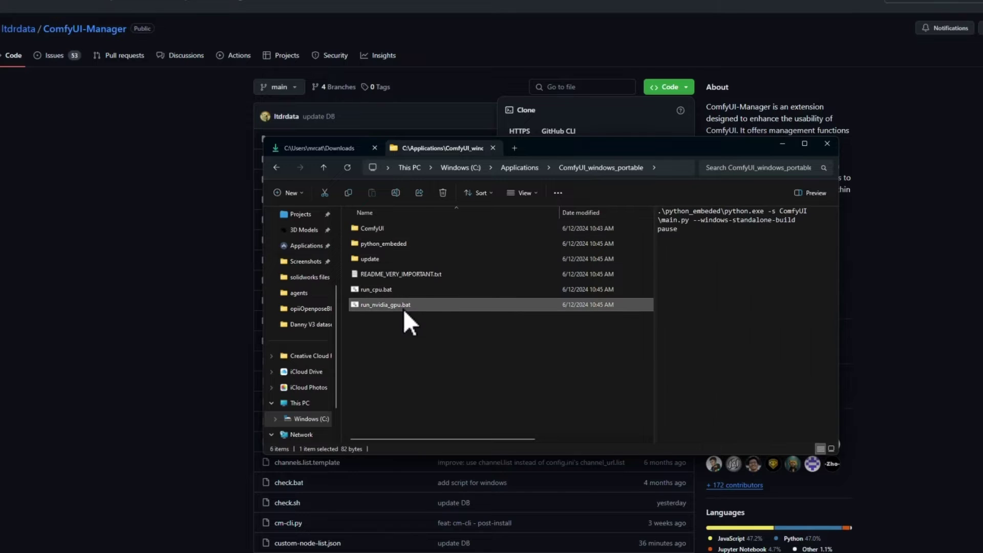
{"action": "left_click", "coordinate": [404, 309]}
{"action": "left_click", "coordinate": [446, 307]}
{"action": "double_click", "coordinate": [446, 306]}
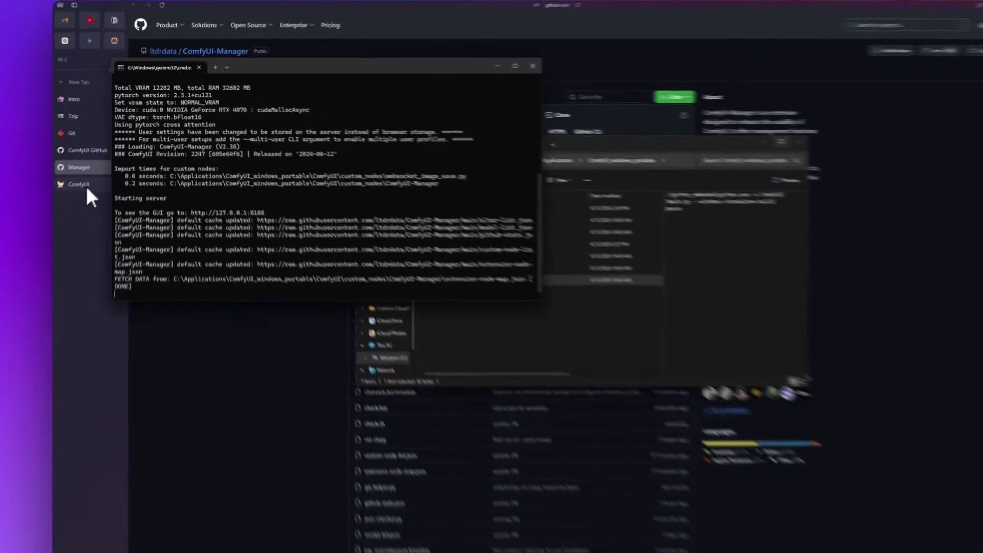
Step: Reload the ComfyUI browser tab to show the default workflow, then return to the portable folder in File Explorer
{"action": "left_click", "coordinate": [97, 172]}
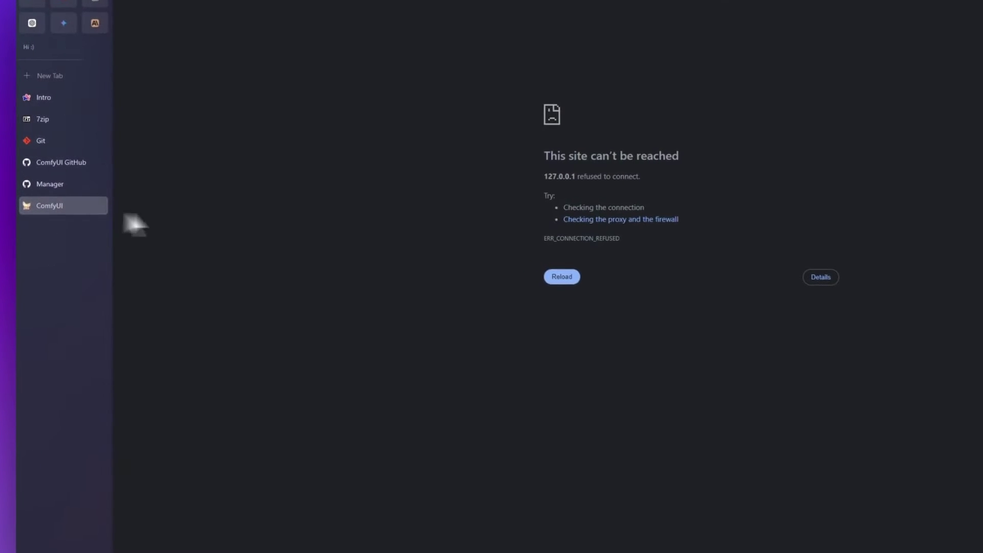
{"action": "left_click", "coordinate": [561, 276]}
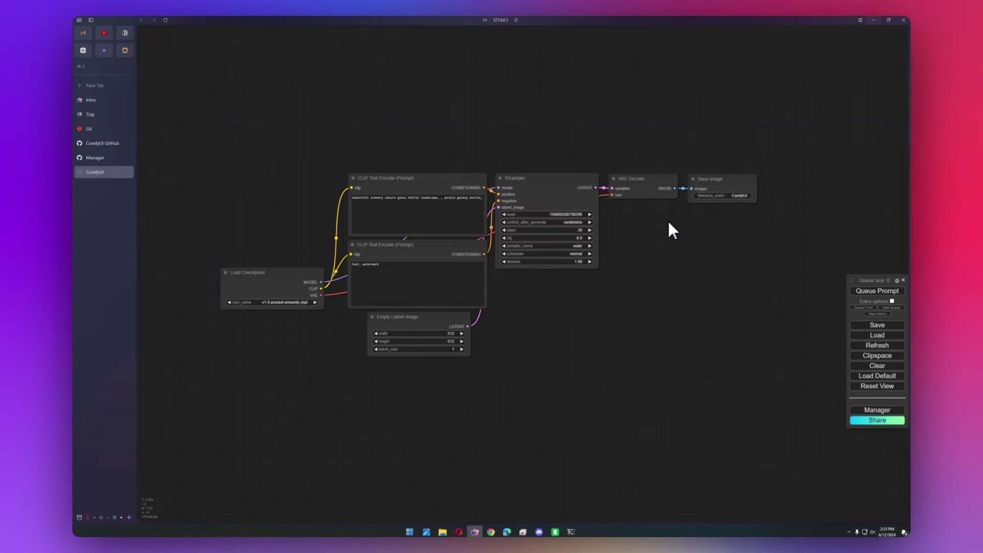
{"action": "left_click", "coordinate": [444, 528]}
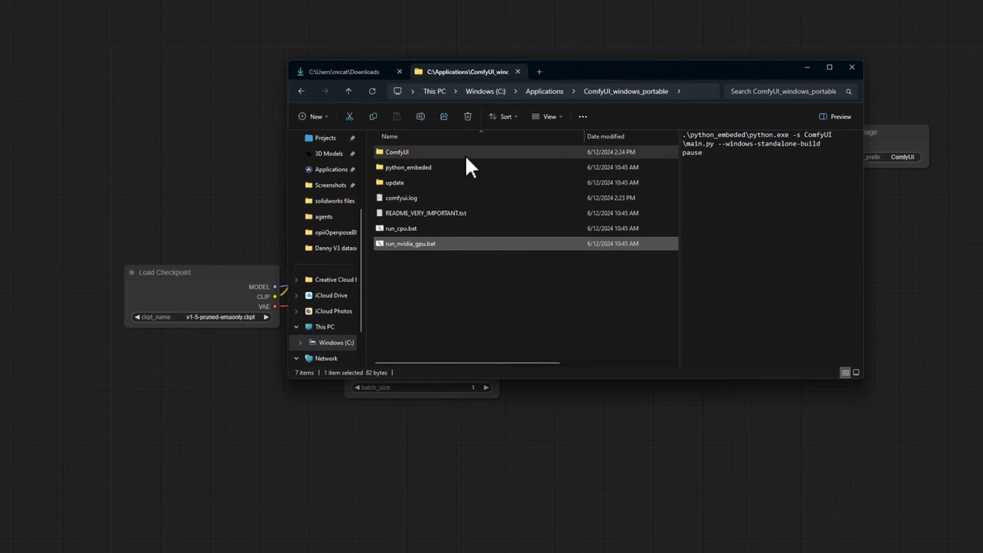
Step: Open ComfyUI\models\checkpoints and create a new folder named SD15
{"action": "double_click", "coordinate": [465, 152]}
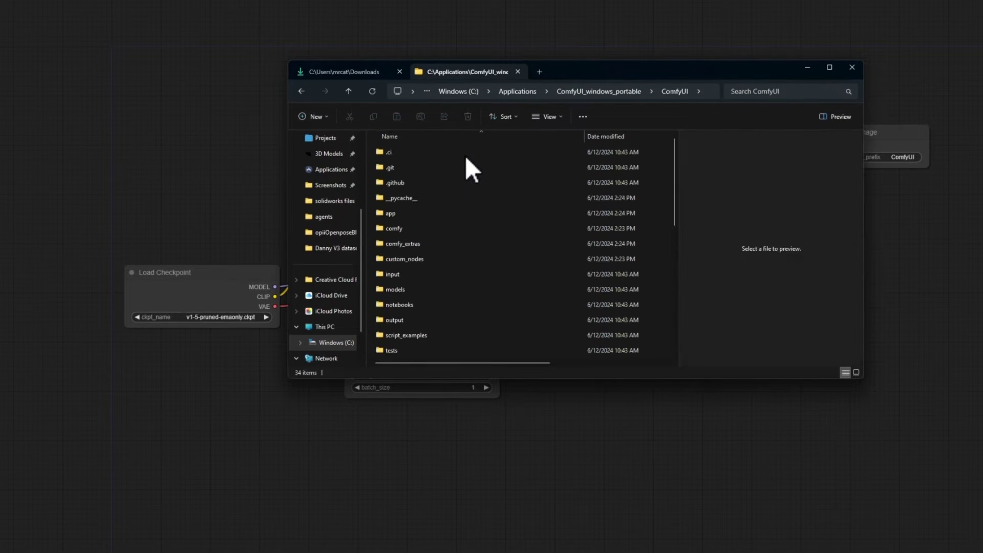
{"action": "double_click", "coordinate": [432, 290]}
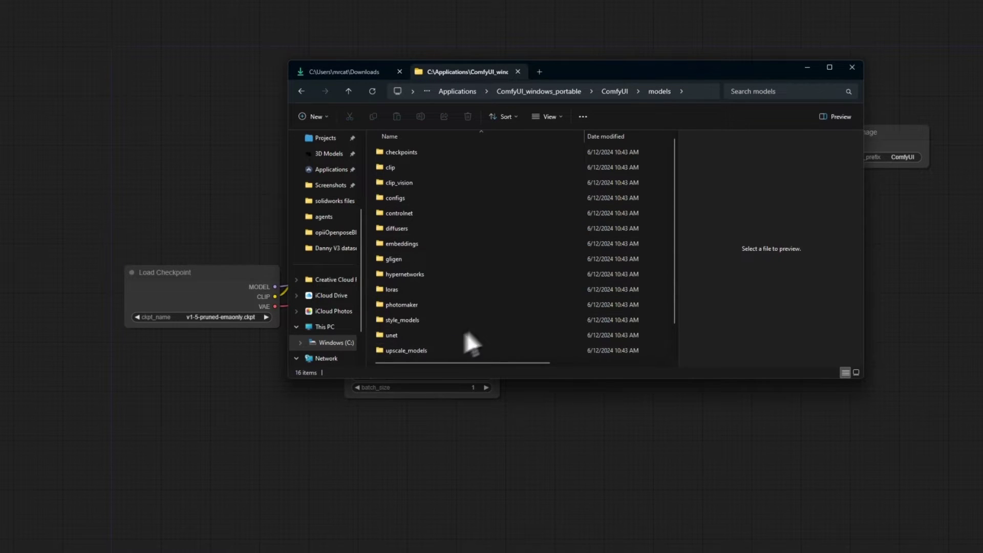
{"action": "double_click", "coordinate": [465, 153]}
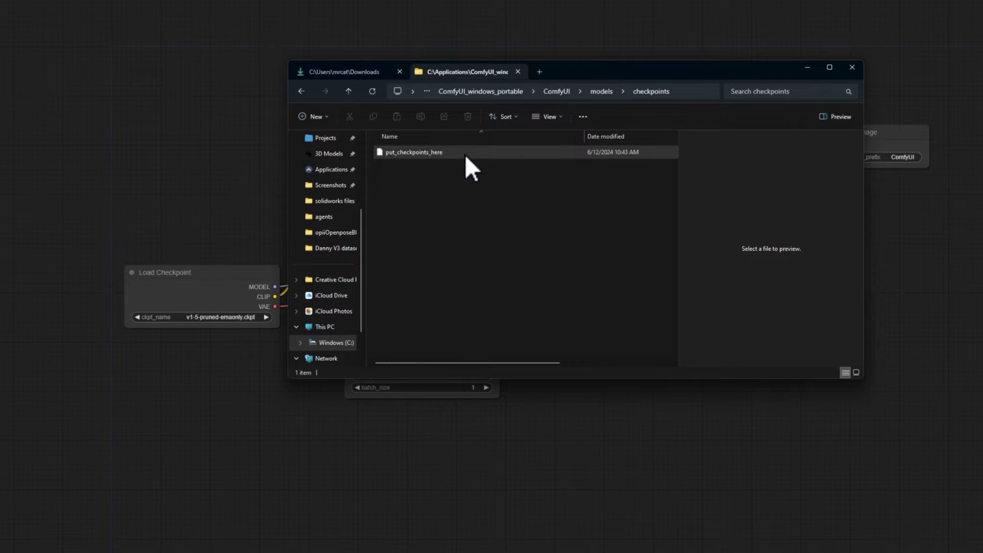
{"action": "right_click", "coordinate": [418, 192]}
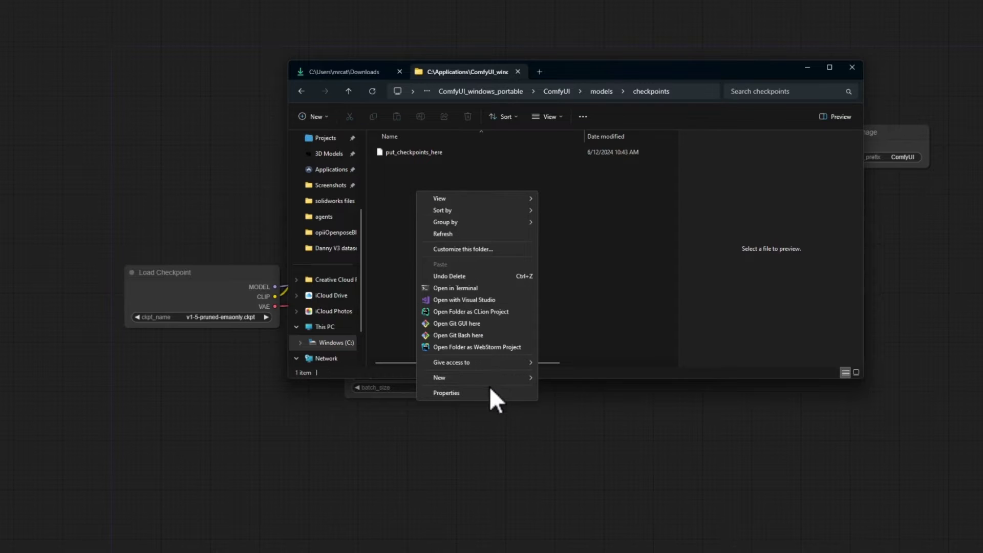
{"action": "mouse_move", "coordinate": [482, 378]}
{"action": "left_click", "coordinate": [587, 379]}
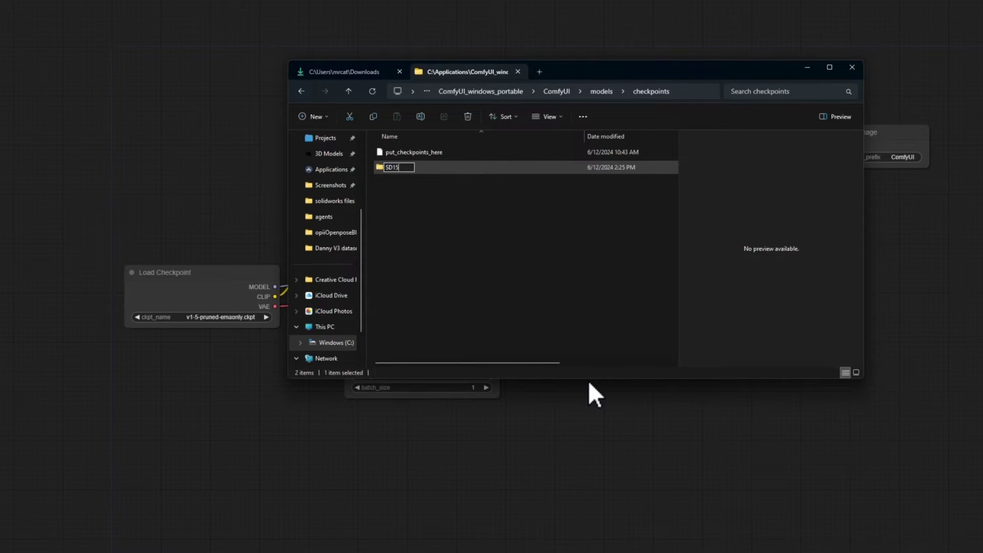
{"action": "key", "text": "Return"}
Step: Create a second checkpoints subfolder named SDXL
{"action": "right_click", "coordinate": [436, 190]}
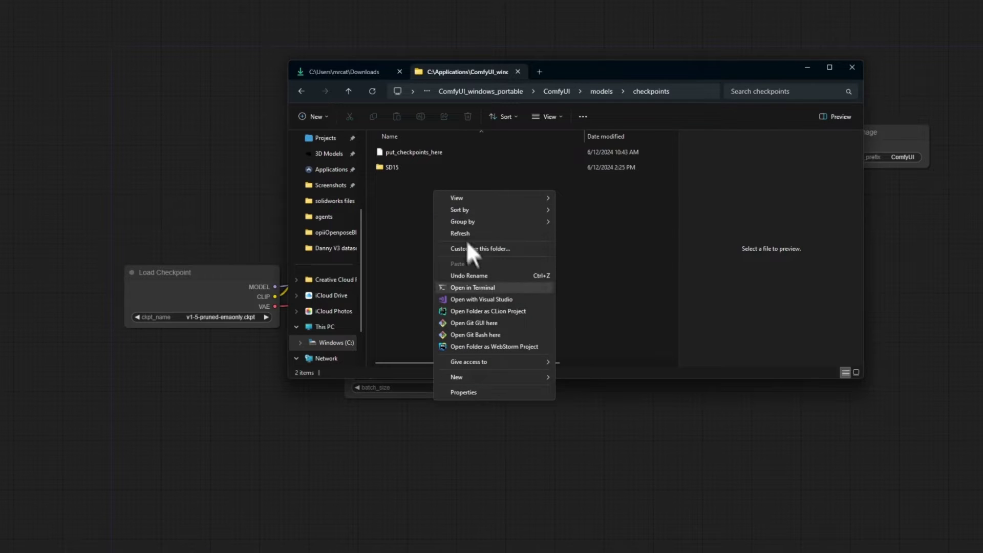
{"action": "mouse_move", "coordinate": [499, 378]}
{"action": "left_click", "coordinate": [575, 379]}
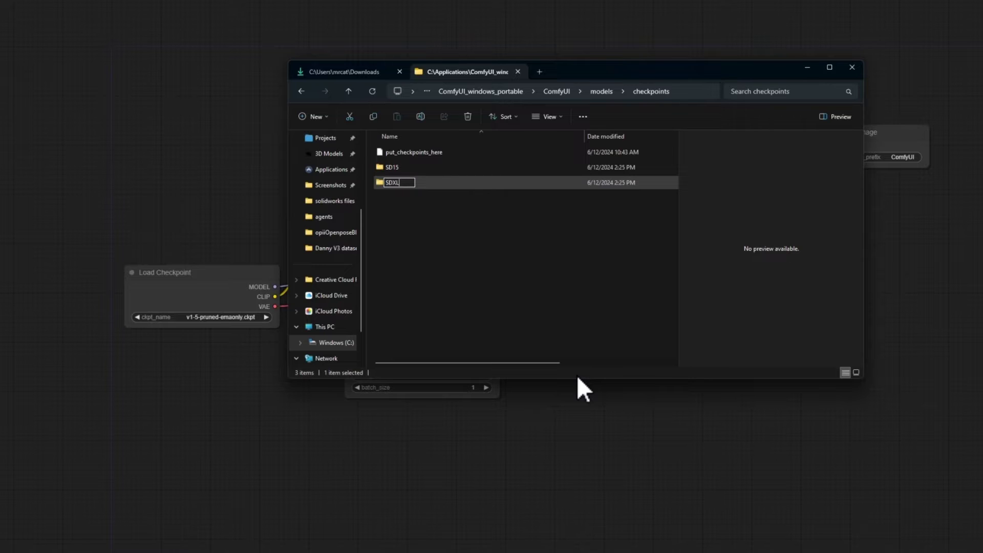
{"action": "type", "text": "SDXL"}
{"action": "key", "text": "Return"}
{"action": "left_click", "coordinate": [431, 228]}
Step: Create a third checkpoints subfolder and name it SD3
{"action": "left_click", "coordinate": [314, 119]}
{"action": "left_click", "coordinate": [322, 135]}
{"action": "left_click", "coordinate": [491, 91]}
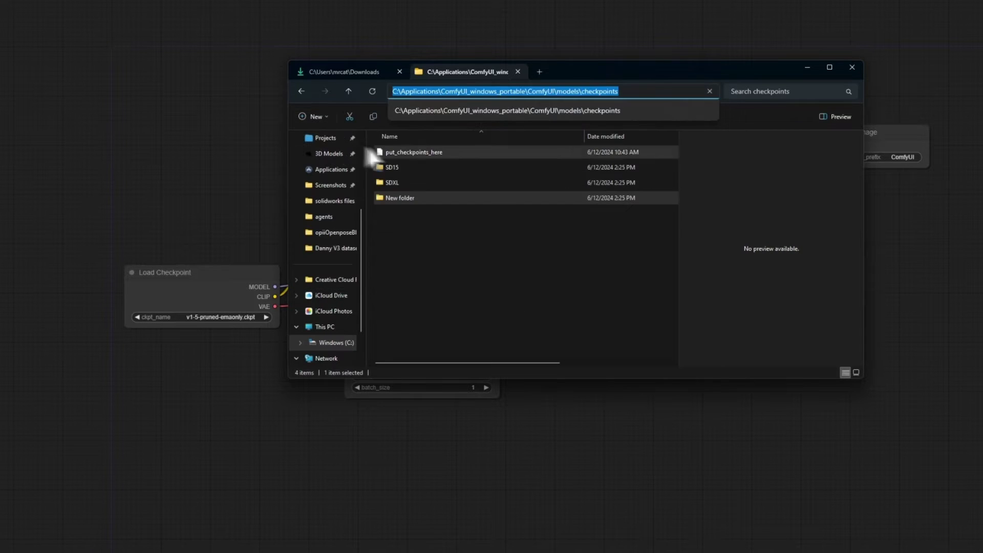
{"action": "right_click", "coordinate": [420, 198]}
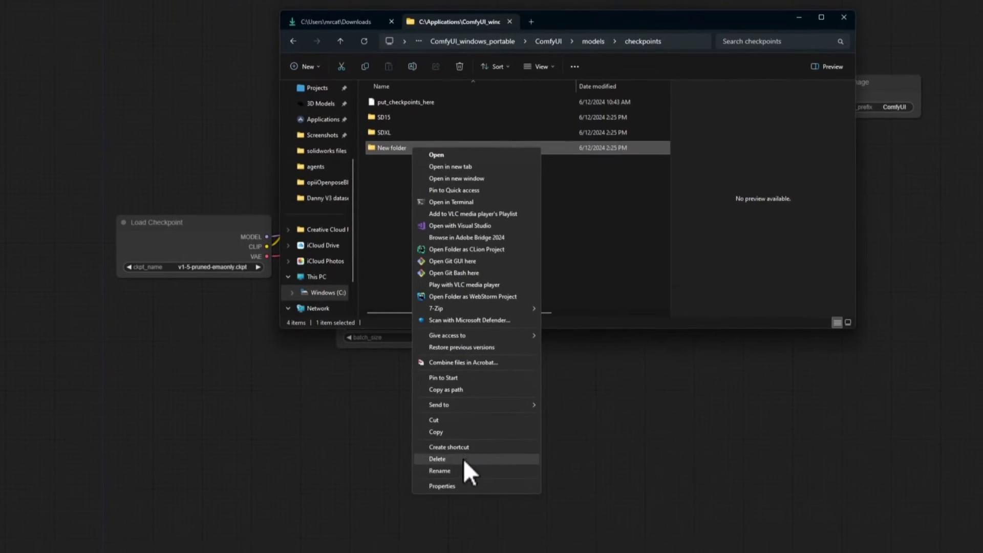
{"action": "left_click", "coordinate": [469, 509]}
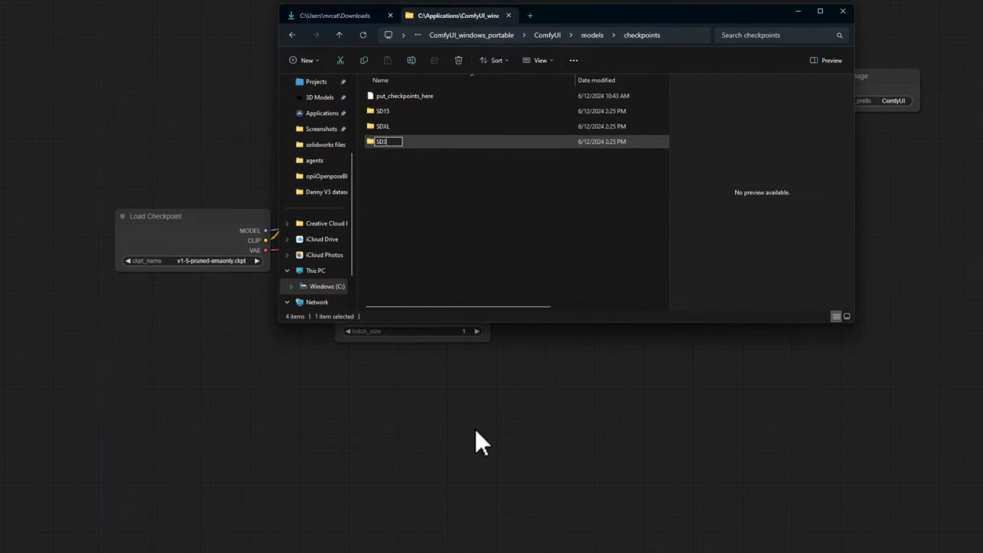
{"action": "key", "text": "Return"}
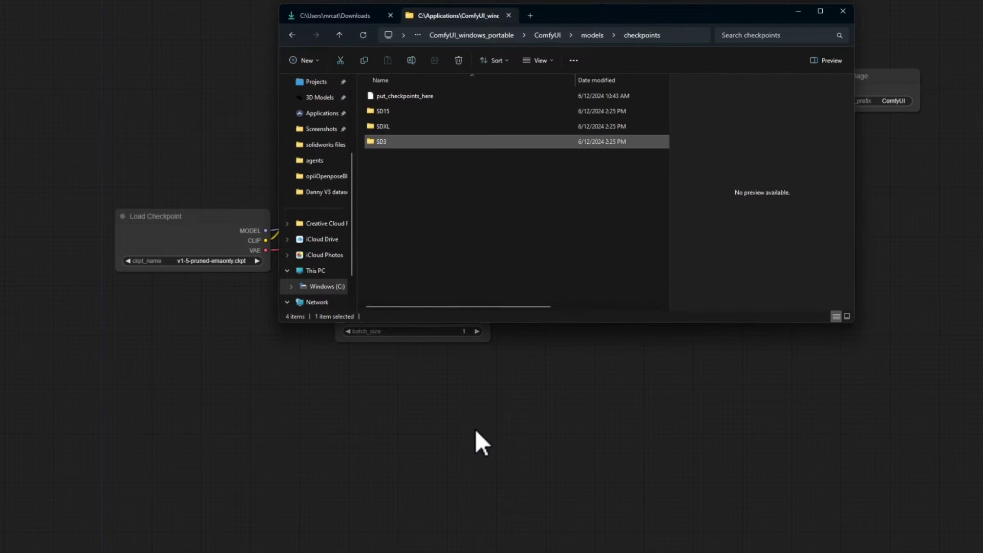
{"action": "left_click", "coordinate": [437, 176]}
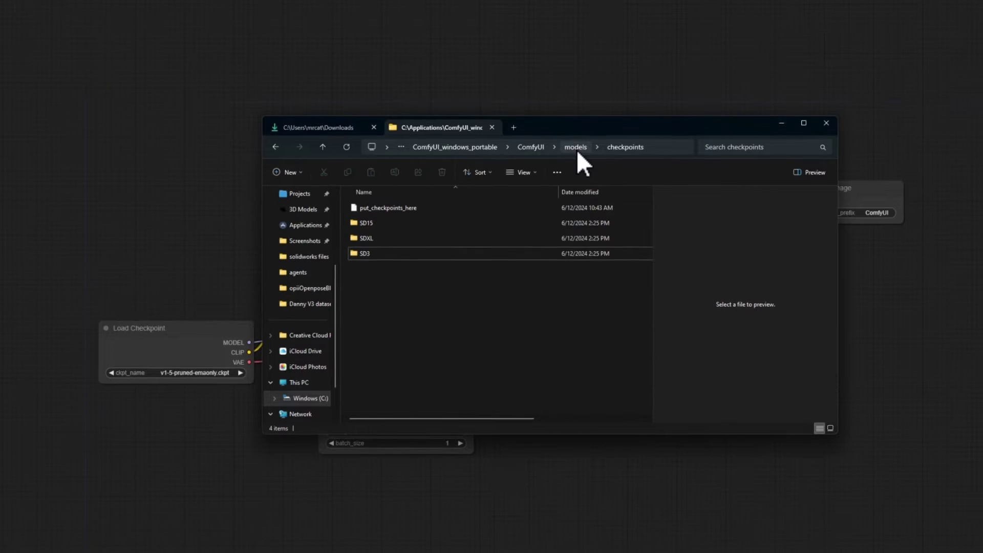
Step: Copy the SD3, SD15 and SDXL folders from checkpoints and paste them into models\loras
{"action": "left_click", "coordinate": [576, 147]}
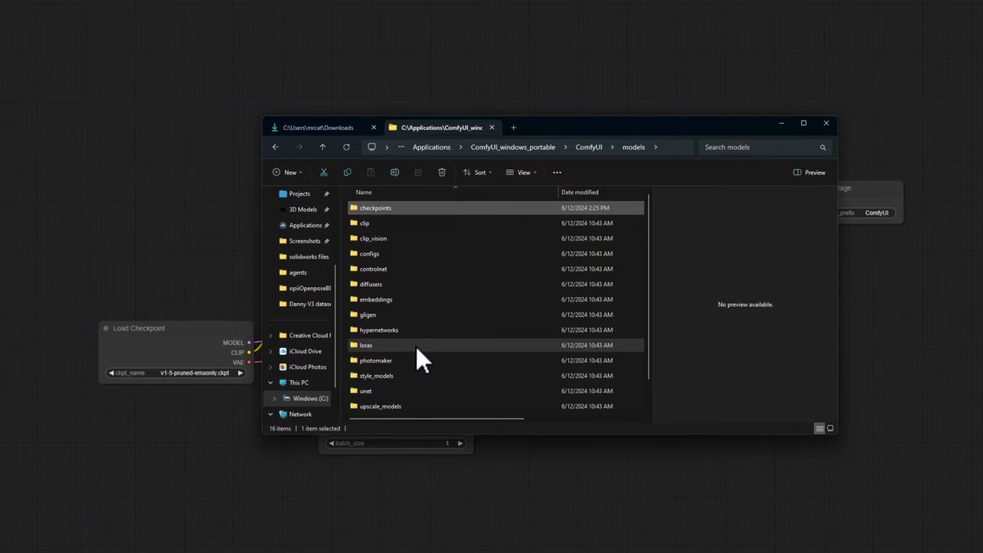
{"action": "double_click", "coordinate": [366, 346]}
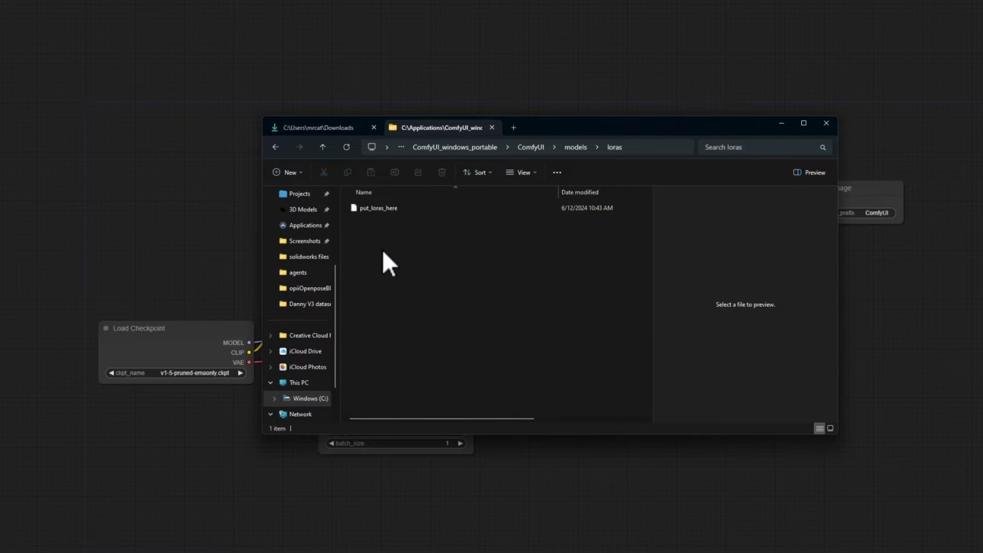
{"action": "left_click", "coordinate": [572, 147]}
{"action": "double_click", "coordinate": [408, 208]}
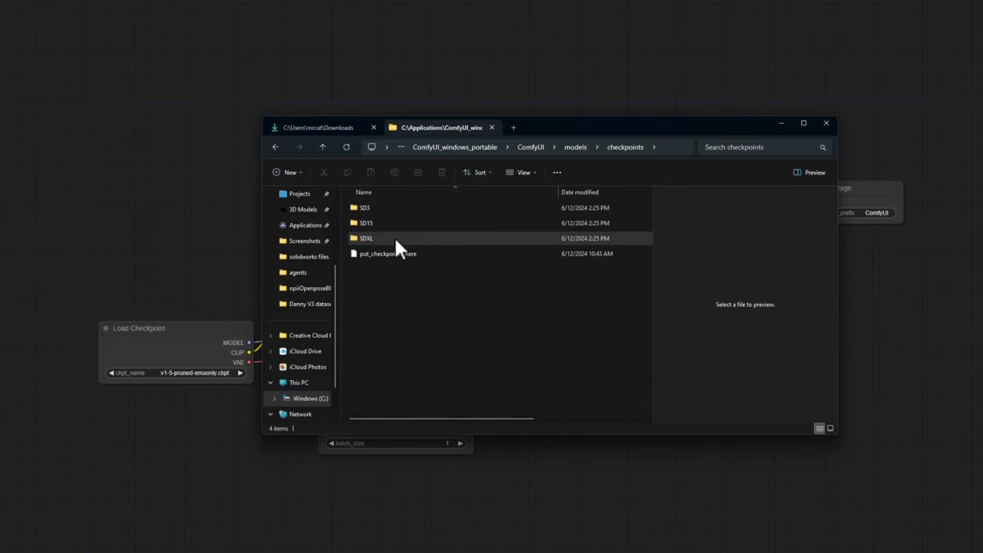
{"action": "left_click", "coordinate": [394, 236]}
{"action": "left_click", "coordinate": [391, 208], "text": "shift"}
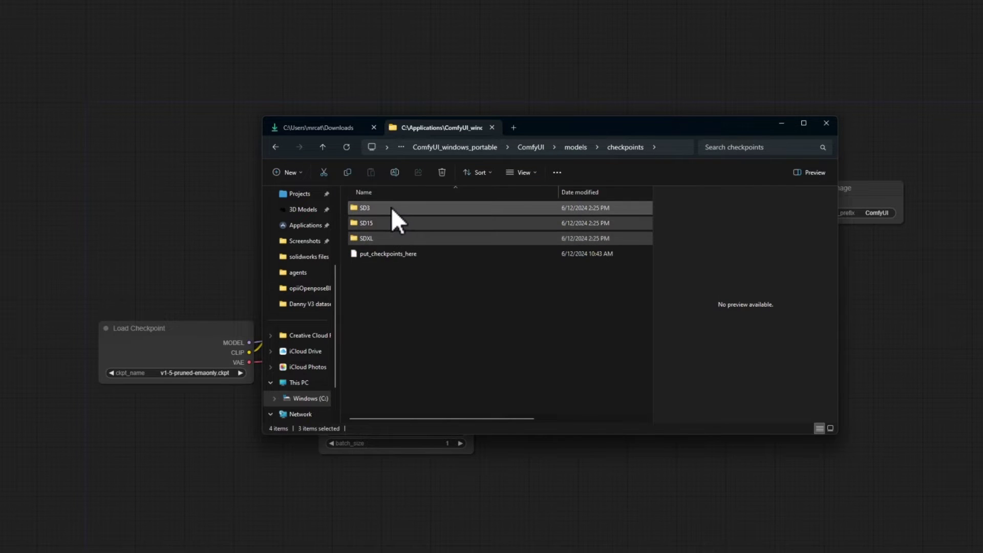
{"action": "key", "text": "ctrl+c"}
{"action": "key", "text": "alt+Up"}
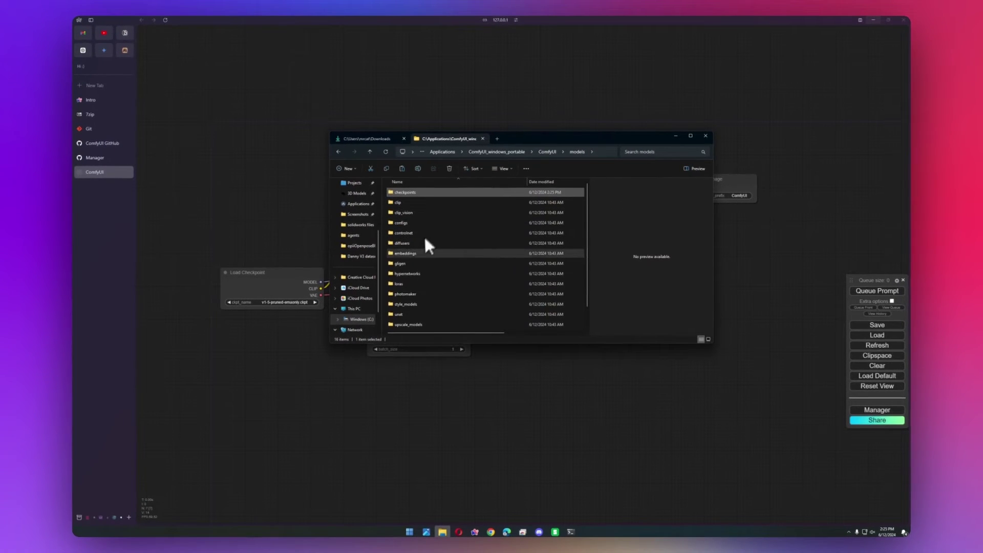
{"action": "double_click", "coordinate": [407, 284]}
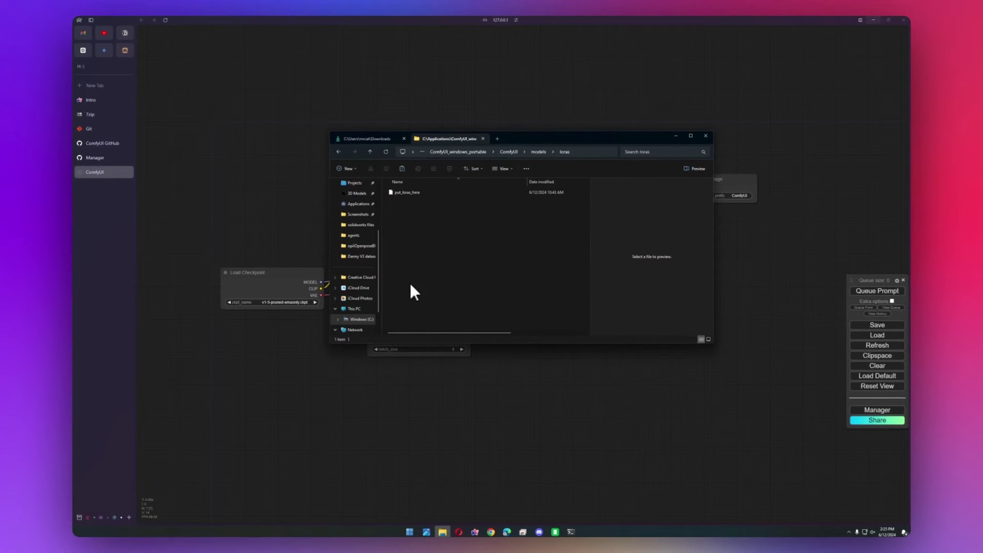
{"action": "key", "text": "ctrl+v"}
{"action": "left_click", "coordinate": [422, 242]}
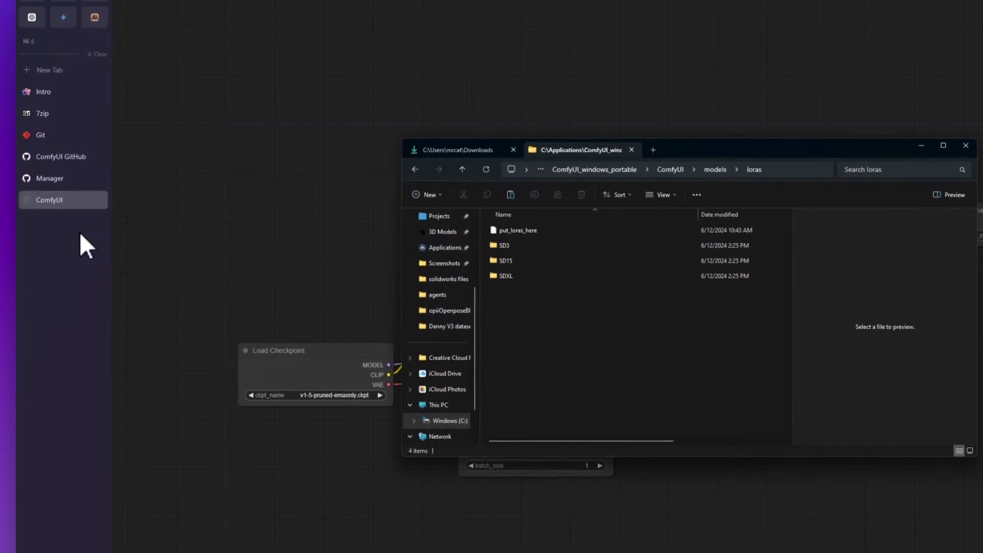
Step: Open civitai.com in a new browser tab
{"action": "left_click", "coordinate": [79, 232]}
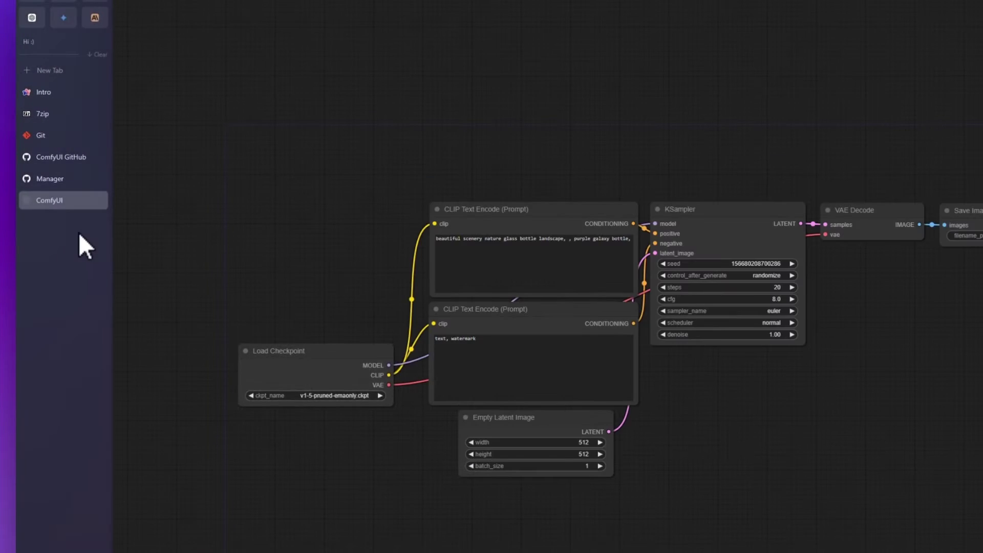
{"action": "key", "text": "ctrl+t"}
{"action": "type", "text": "civita"}
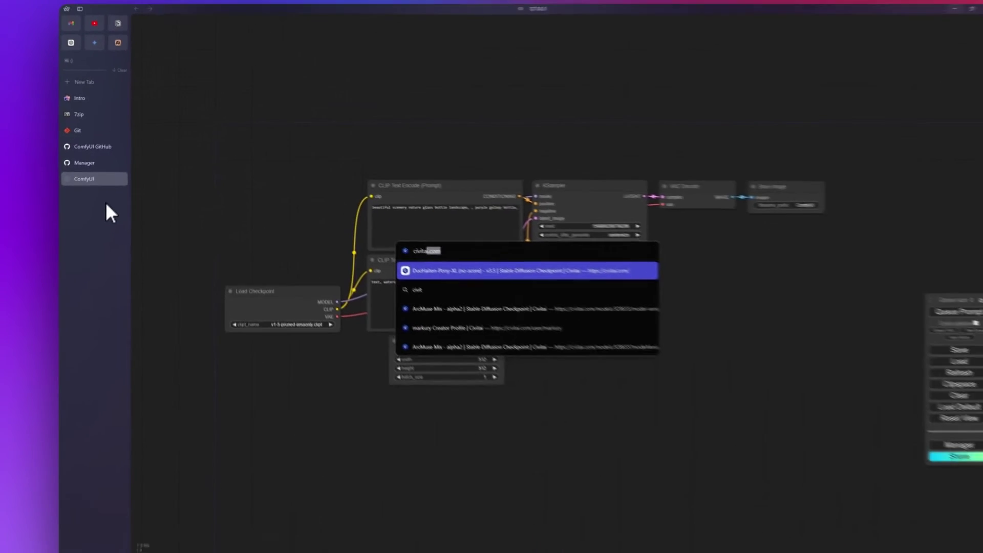
{"action": "key", "text": "Return"}
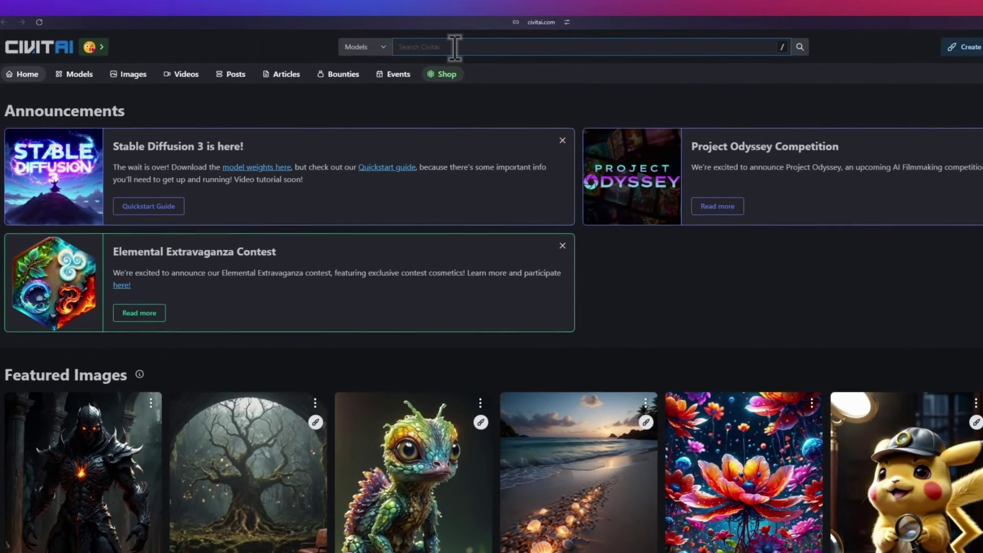
Step: Search Civitai for 'dreamshape' and open the DreamShaper model page
{"action": "left_click", "coordinate": [444, 36]}
{"action": "type", "text": "dreamshaper"}
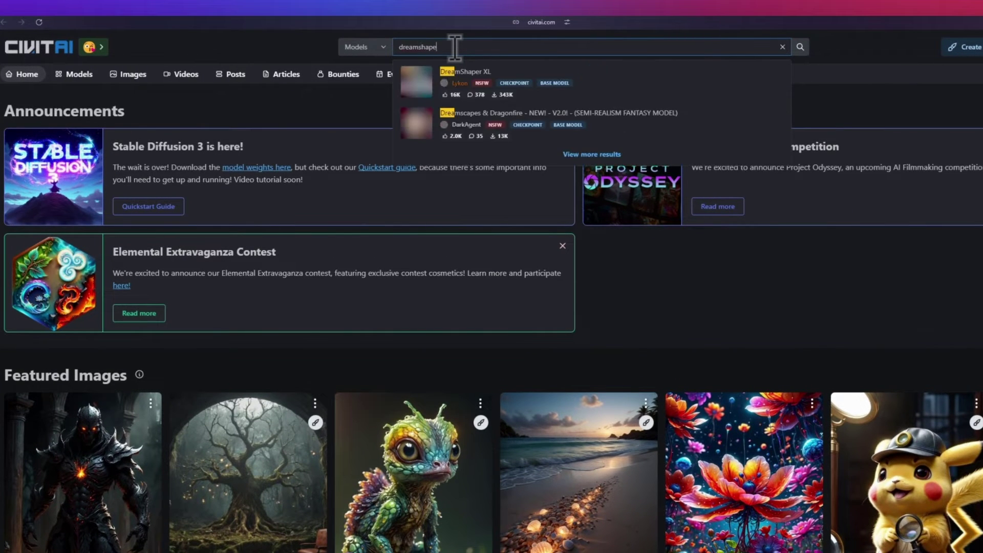
{"action": "key", "text": "Return"}
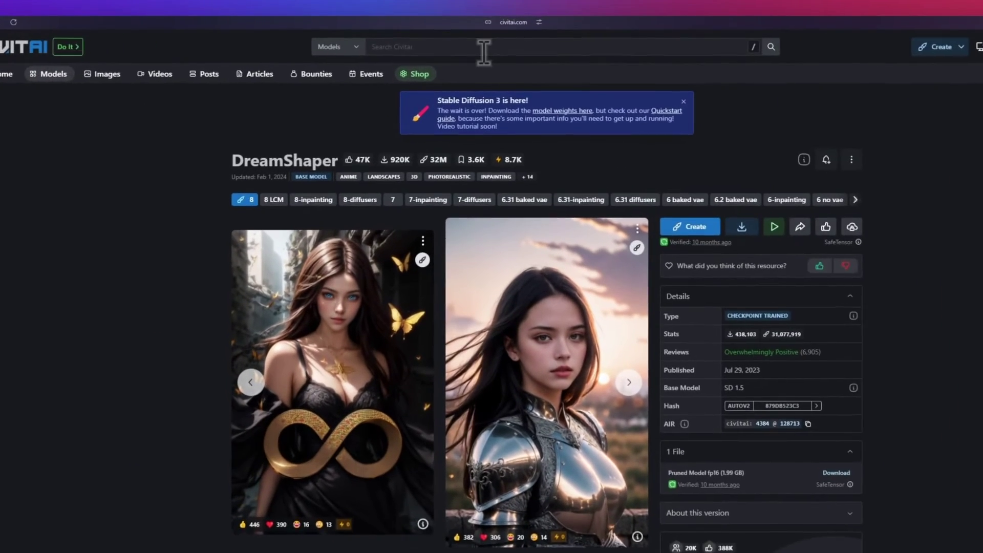
Step: Search Civitai for 'quality slider' and open the PonyDiffusion Quality Slider model page
{"action": "left_click", "coordinate": [484, 51]}
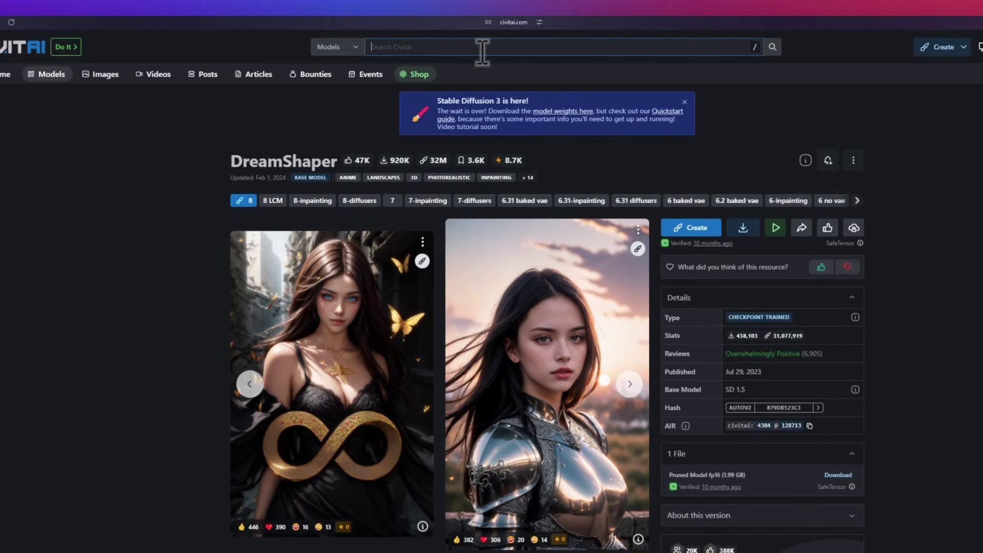
{"action": "type", "text": "qual"}
{"action": "type", "text": "ity s"}
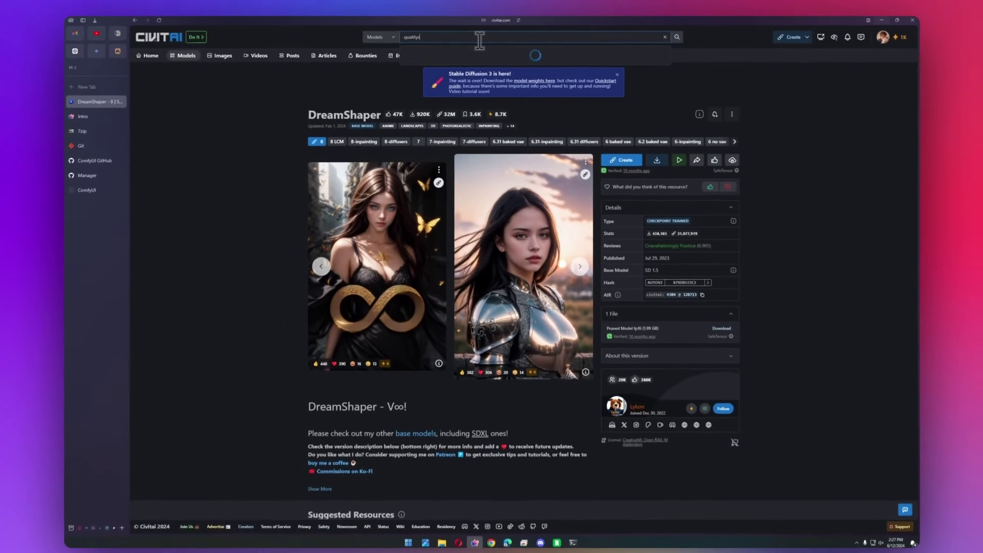
{"action": "type", "text": "lider"}
{"action": "key", "text": "Return"}
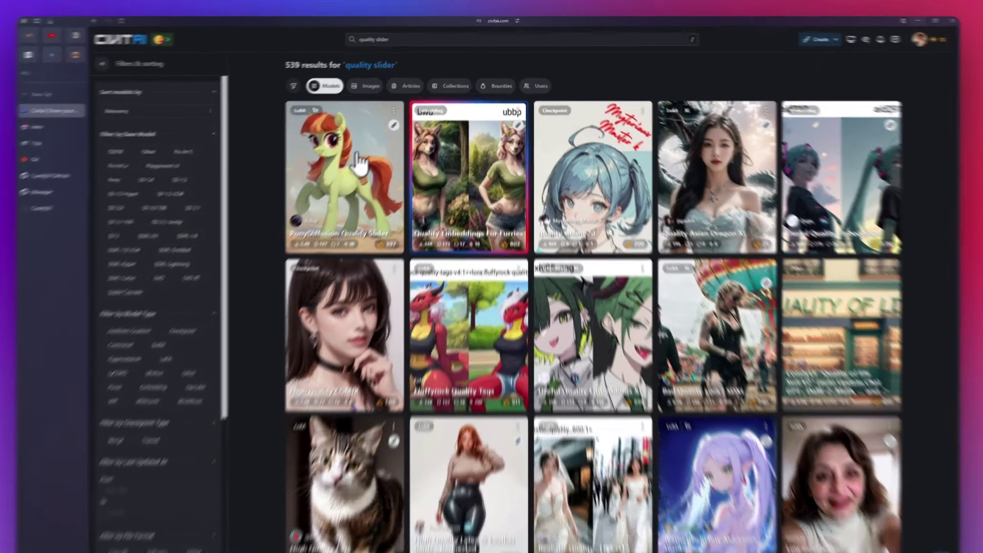
{"action": "left_click", "coordinate": [376, 149]}
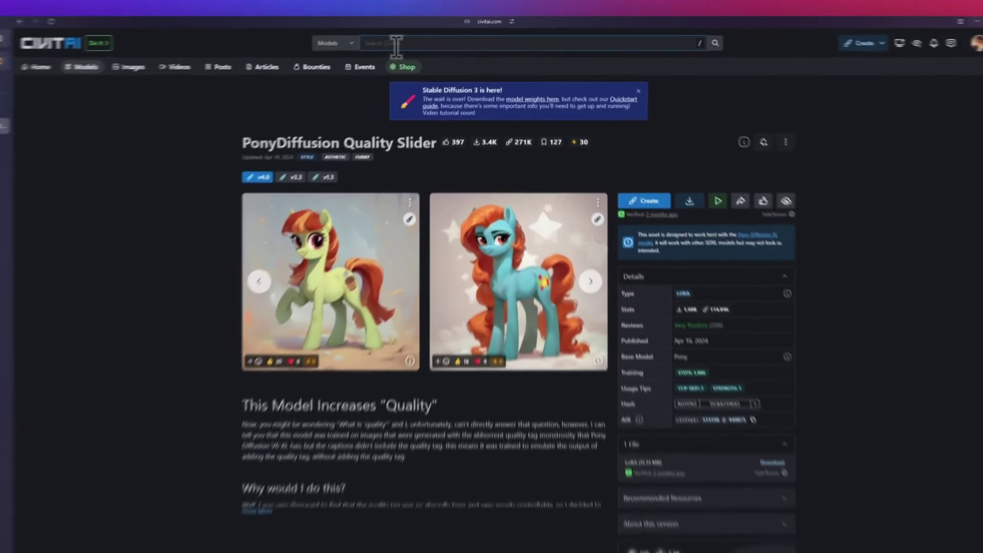
Step: Search 'pony' and open Pony Diffusion V6 XL on its V6 Turbo DPO merge version
{"action": "left_click", "coordinate": [429, 38]}
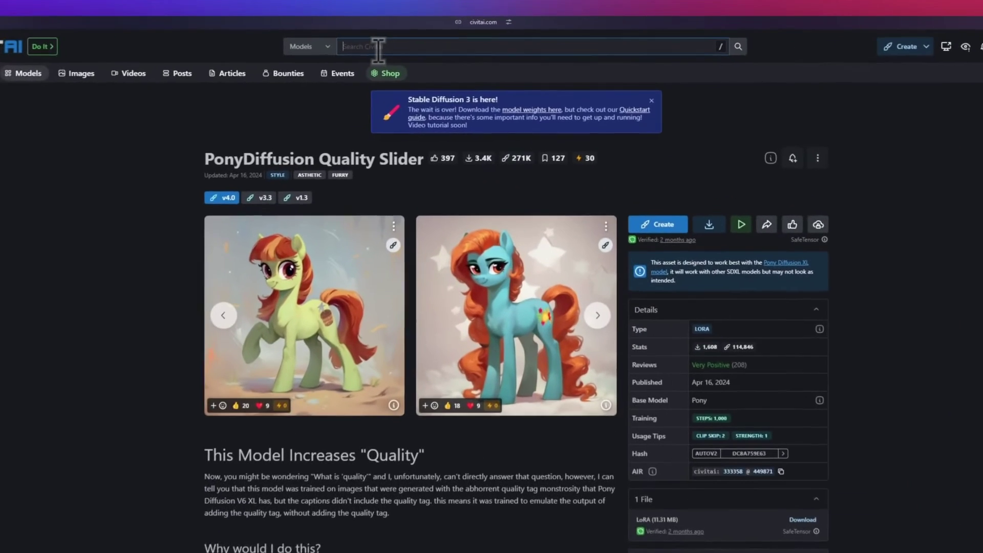
{"action": "type", "text": "pony"}
{"action": "key", "text": "Return"}
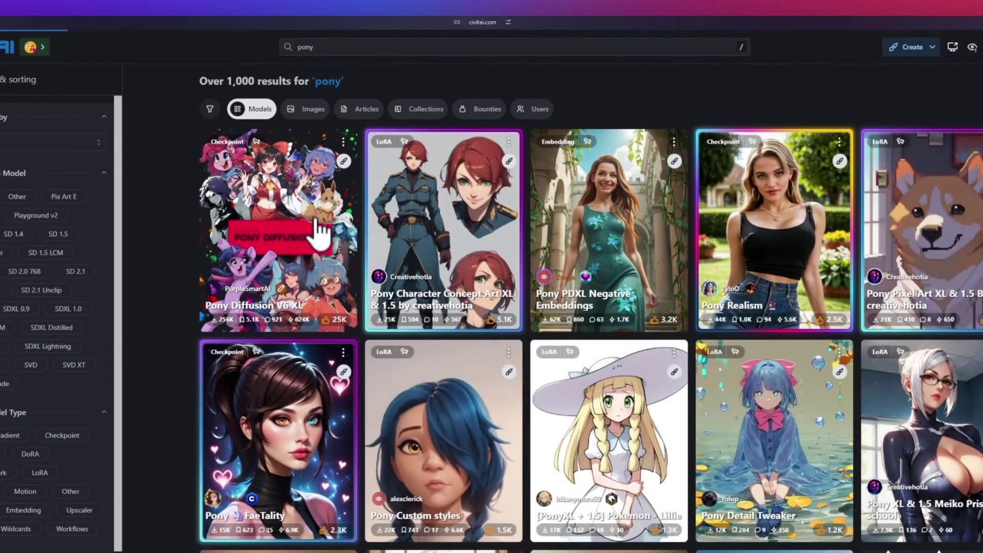
{"action": "left_click", "coordinate": [314, 220]}
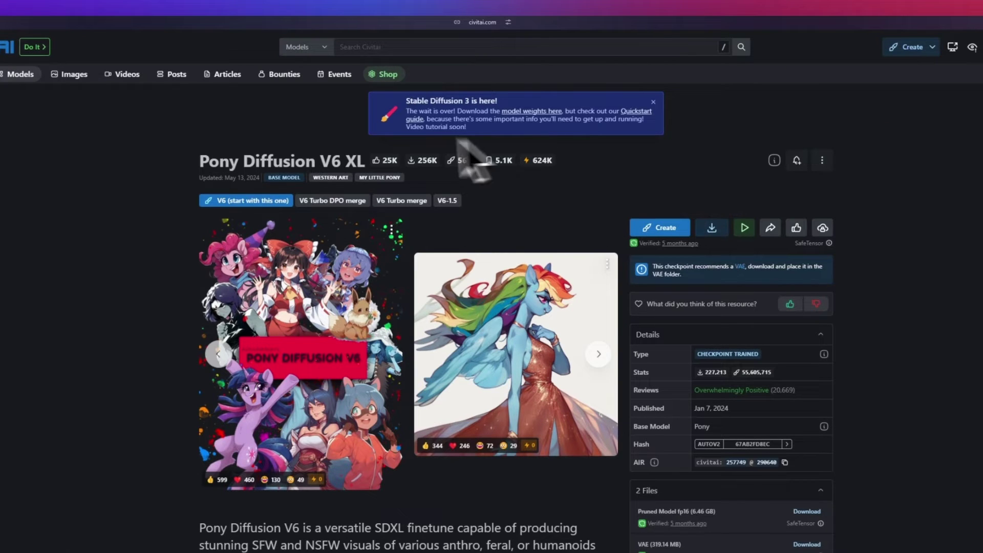
{"action": "left_click", "coordinate": [342, 202]}
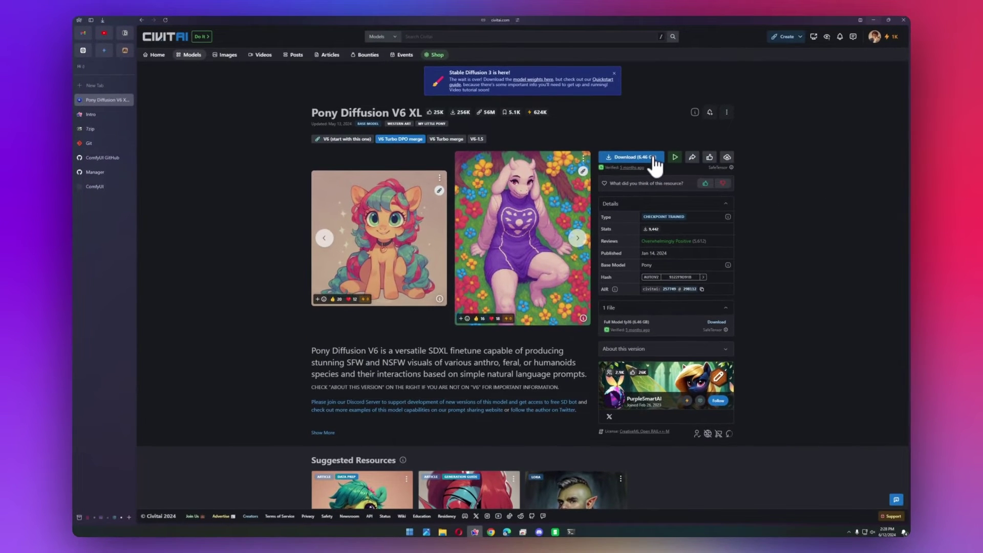
Step: Go to Hugging Face's stabilityai/stable-diffusion-3-medium repository and show its Files and versions
{"action": "key", "text": "ctrl+t"}
{"action": "type", "text": "hugg"}
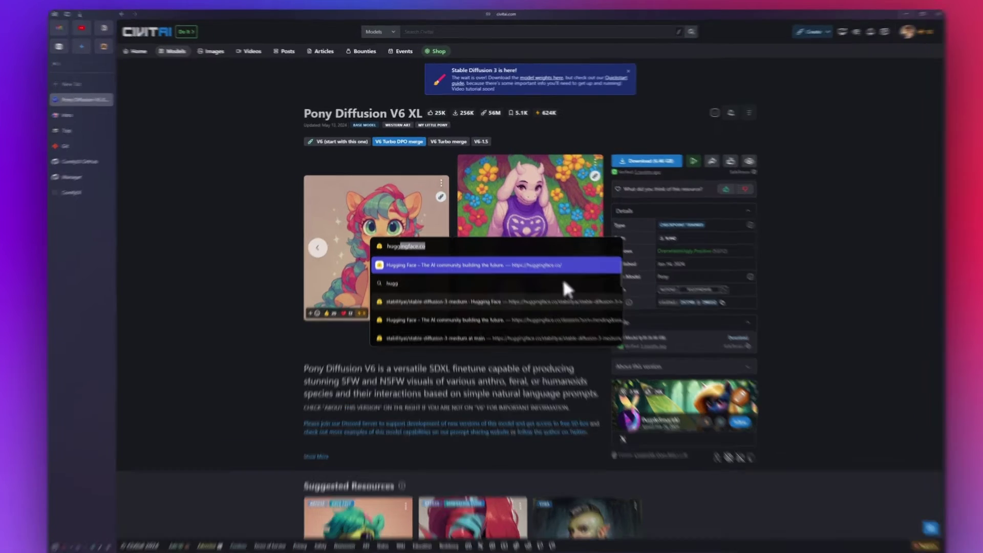
{"action": "left_click", "coordinate": [563, 288]}
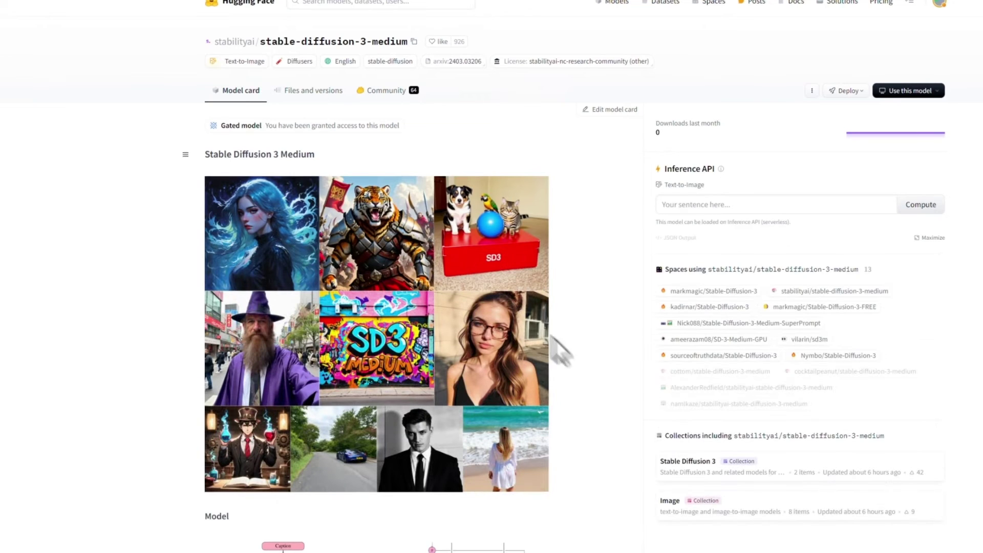
{"action": "left_click", "coordinate": [313, 90]}
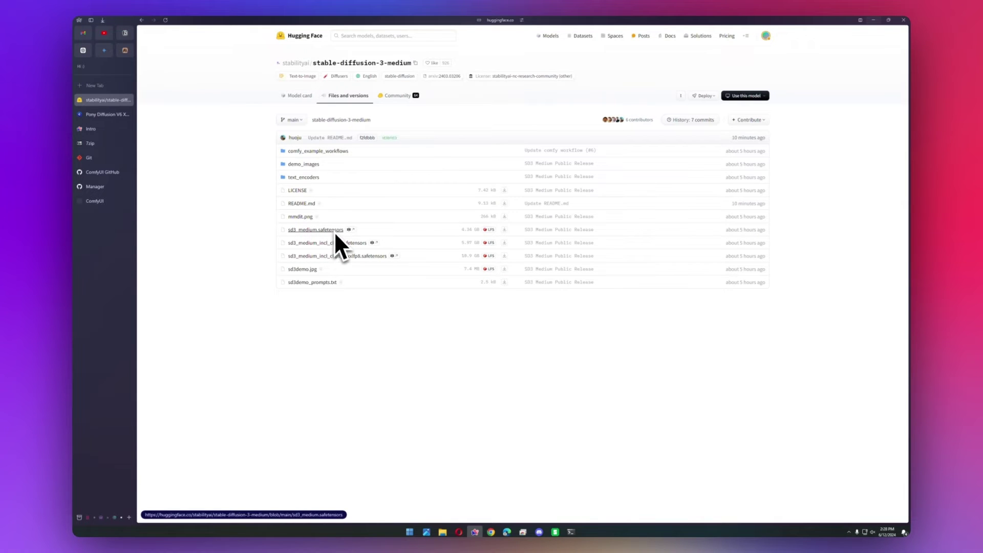
Step: Look inside text_encoders, return to the repo root list, and review current downloads
{"action": "left_click", "coordinate": [305, 178]}
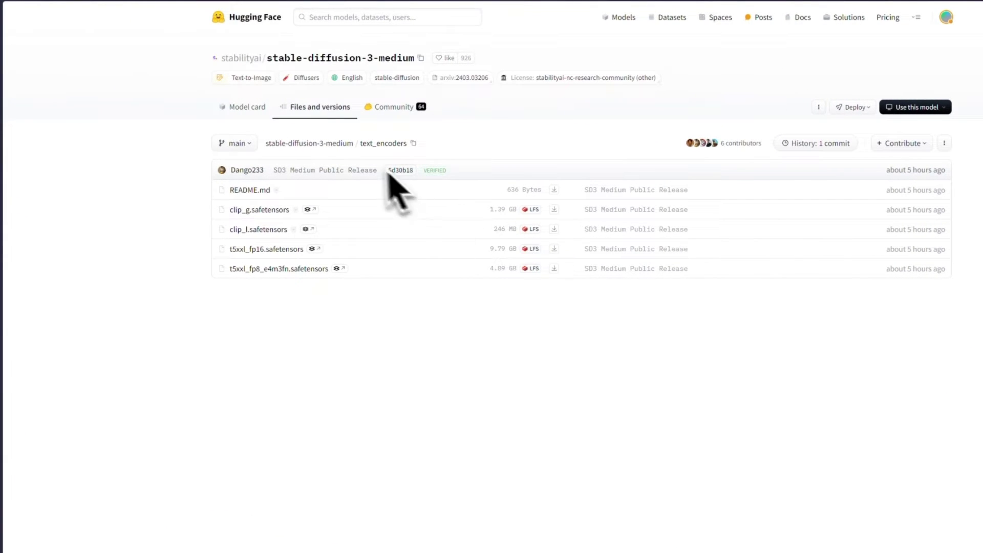
{"action": "left_click", "coordinate": [336, 144]}
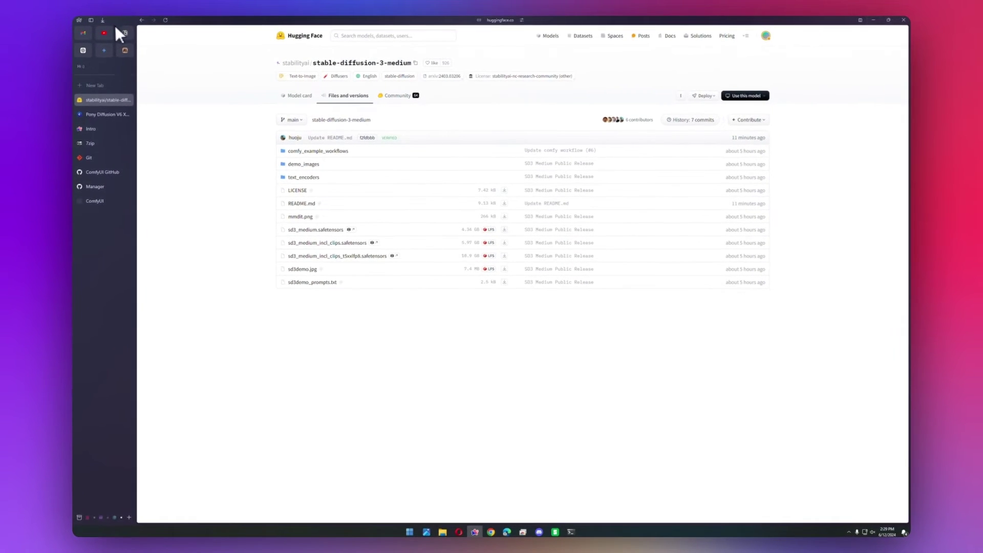
{"action": "left_click", "coordinate": [104, 21]}
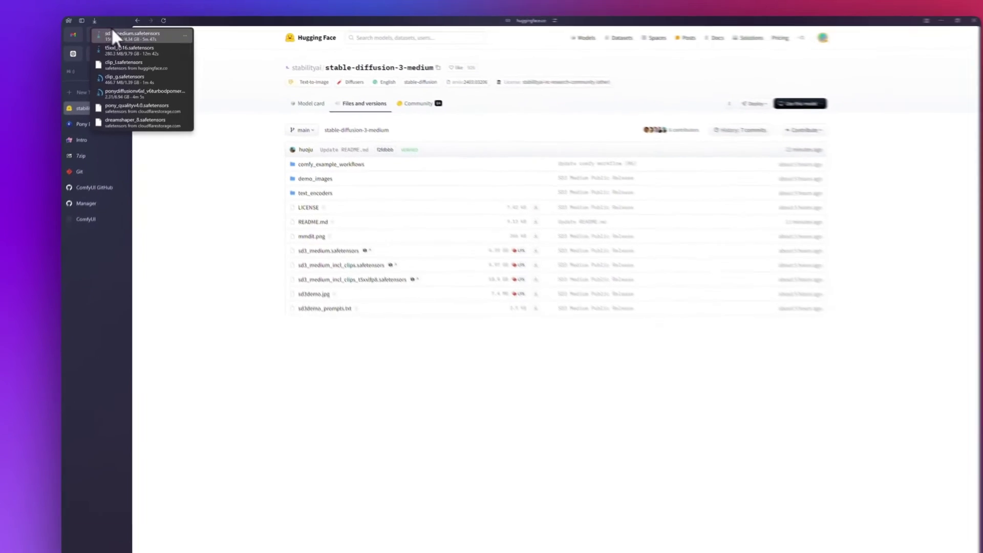
Step: Move the downloaded Pony Diffusion model into the checkpoints\Pony folder
{"action": "left_click", "coordinate": [189, 91]}
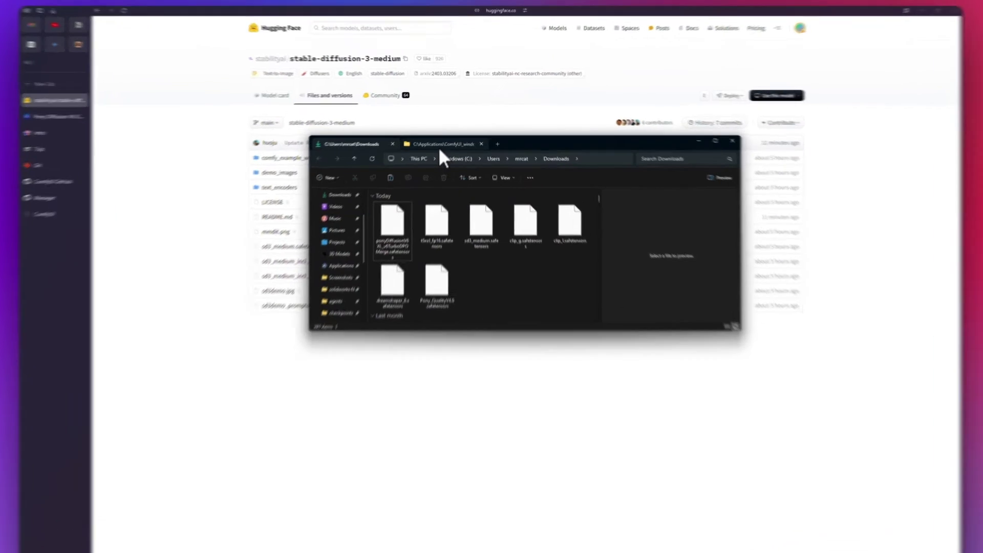
{"action": "left_click", "coordinate": [445, 138]}
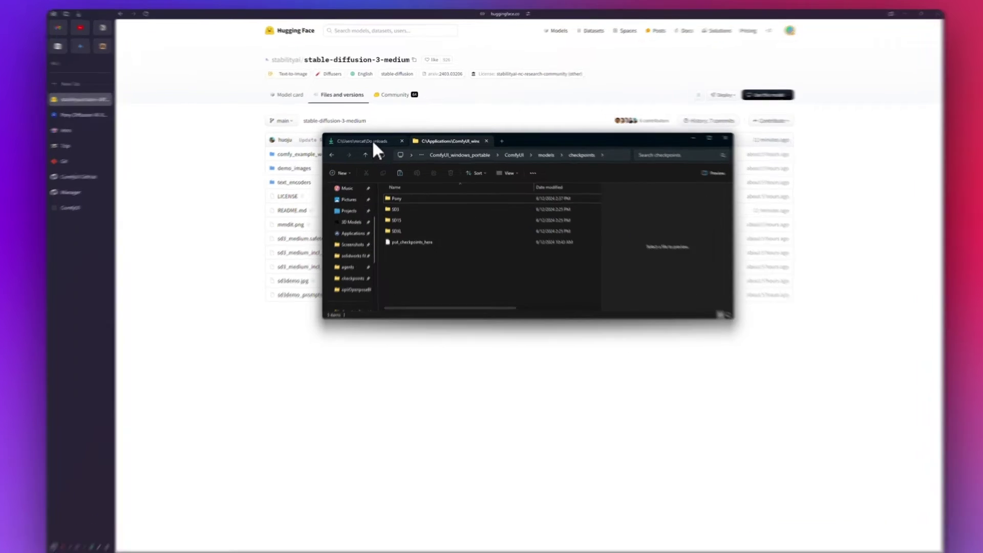
{"action": "left_click", "coordinate": [368, 139]}
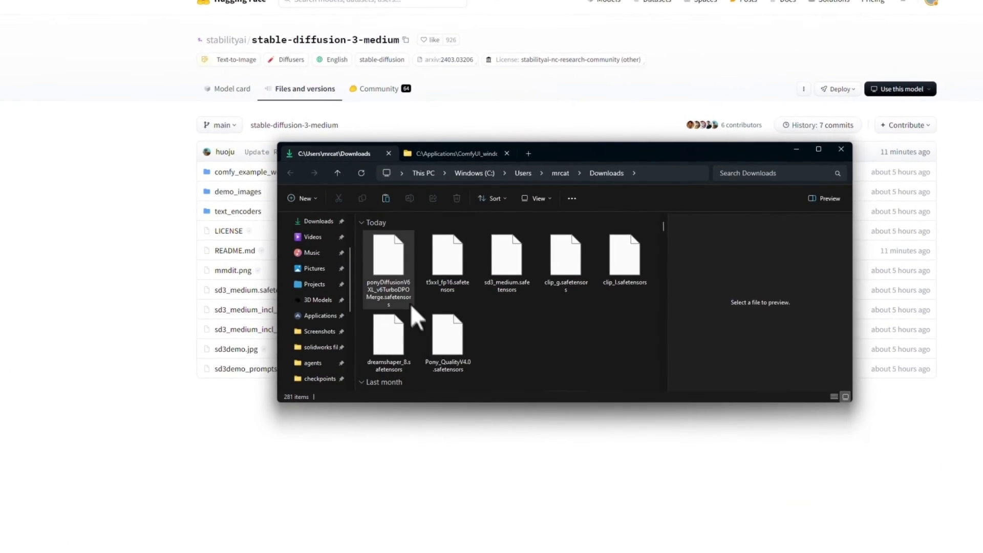
{"action": "left_click_drag", "start_coordinate": [388, 235], "coordinate": [409, 234]}
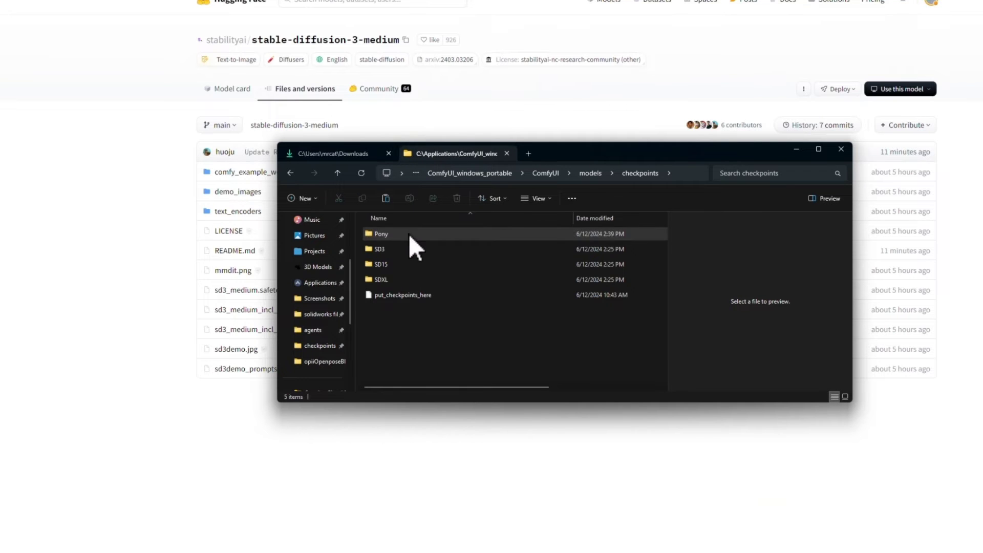
Step: Move sd3_medium into checkpoints\SD3 and dreamshaper_8 into checkpoints\SD15
{"action": "left_click", "coordinate": [356, 153]}
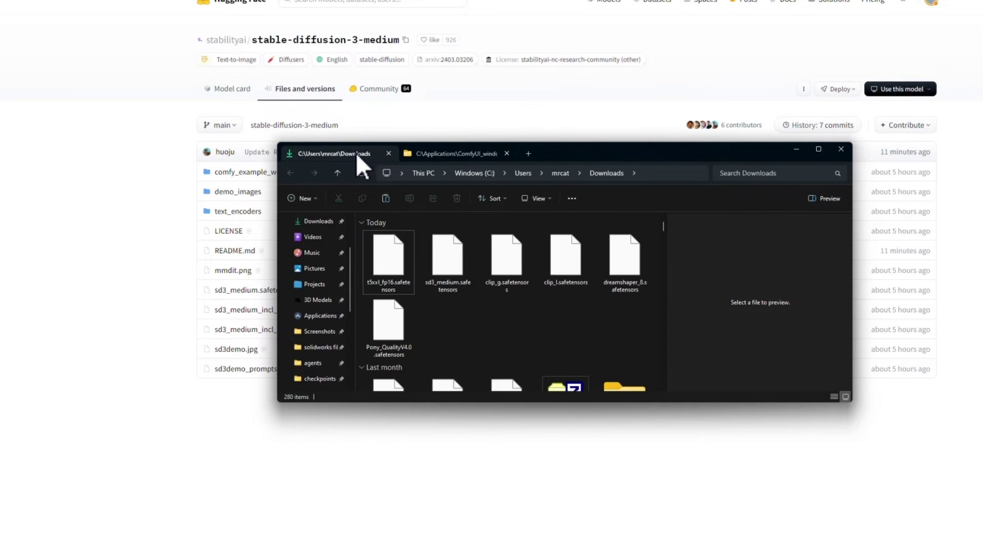
{"action": "left_click", "coordinate": [462, 257]}
{"action": "left_click_drag", "start_coordinate": [462, 257], "coordinate": [398, 252]}
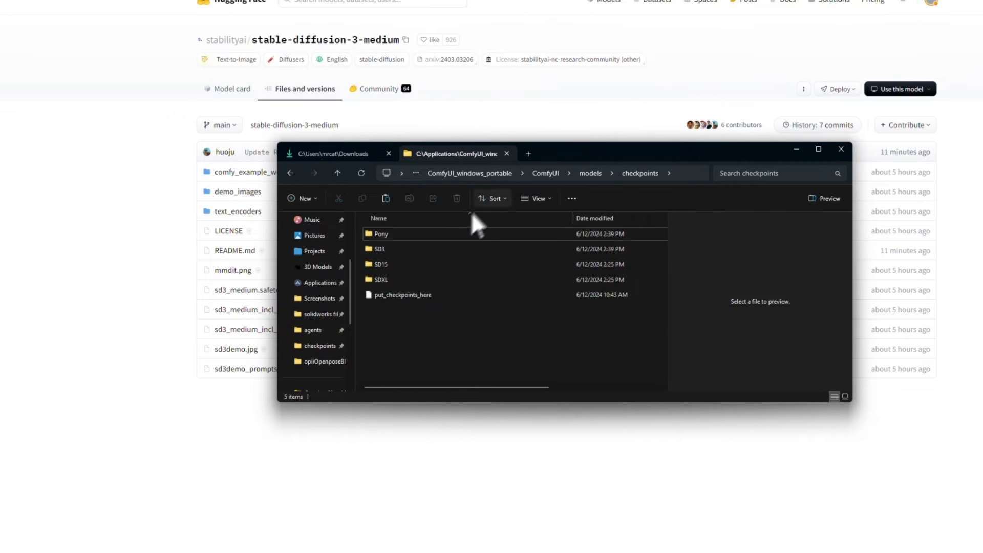
{"action": "left_click", "coordinate": [358, 155]}
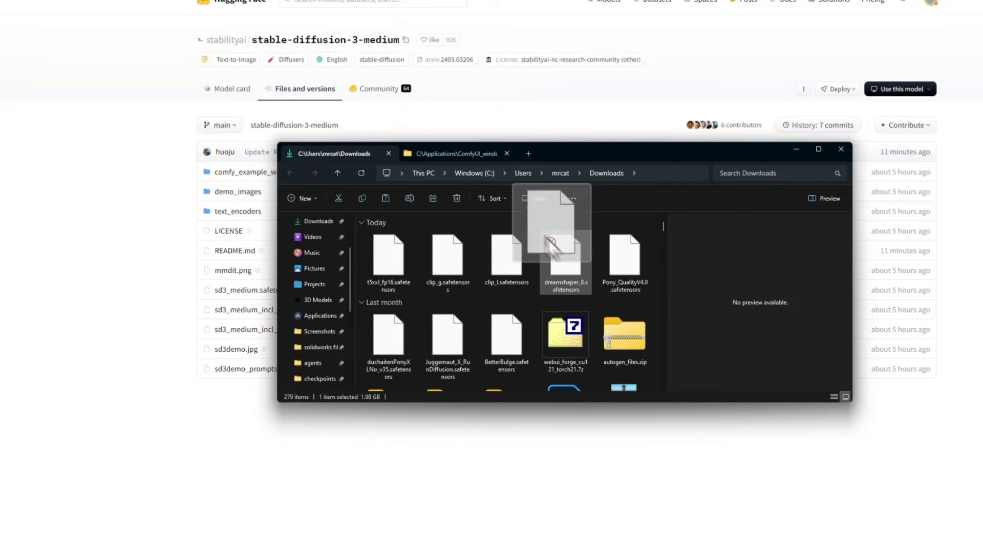
{"action": "left_click_drag", "start_coordinate": [472, 167], "coordinate": [417, 268]}
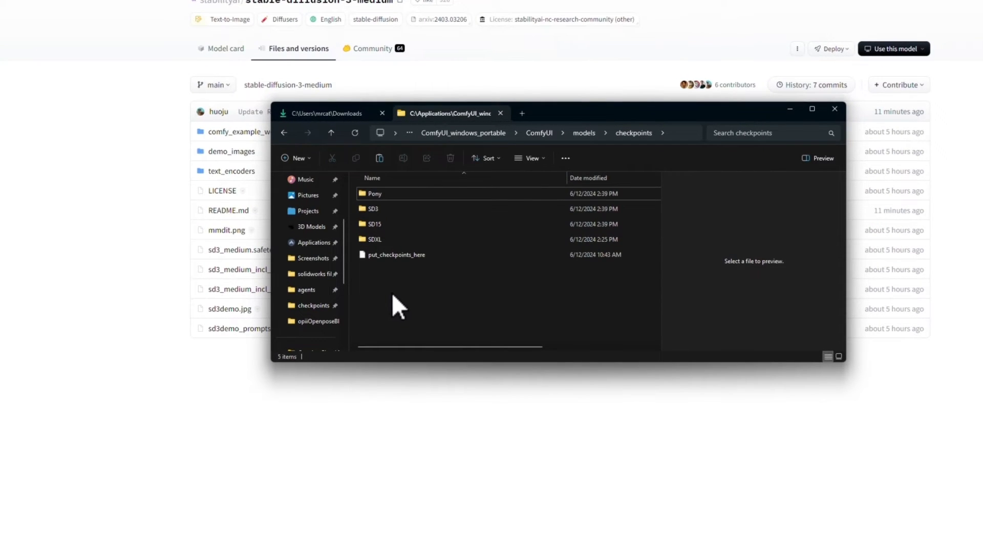
Step: Create a Pony subfolder in models\loras and move the Pony quality LoRA into it
{"action": "left_click", "coordinate": [585, 133]}
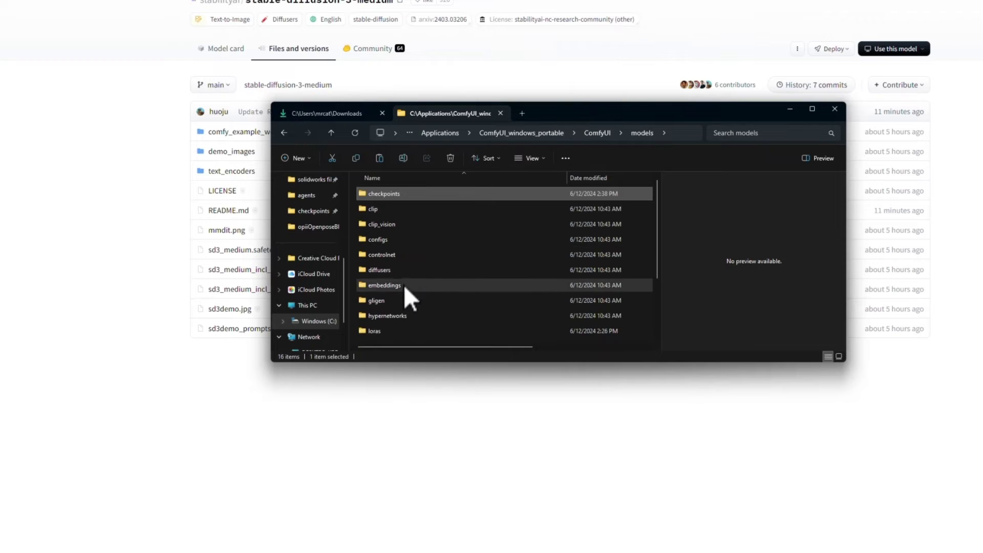
{"action": "double_click", "coordinate": [395, 330]}
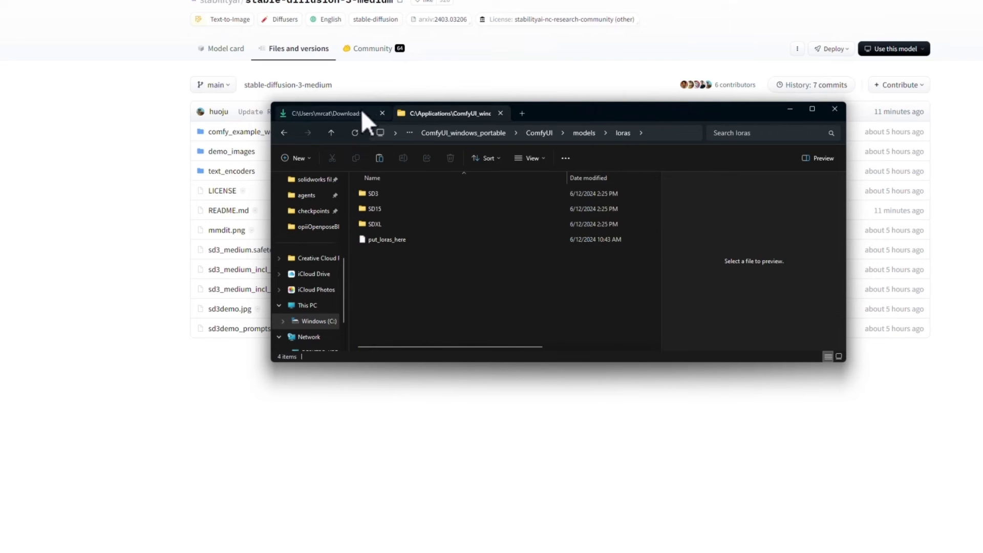
{"action": "right_click", "coordinate": [375, 272]}
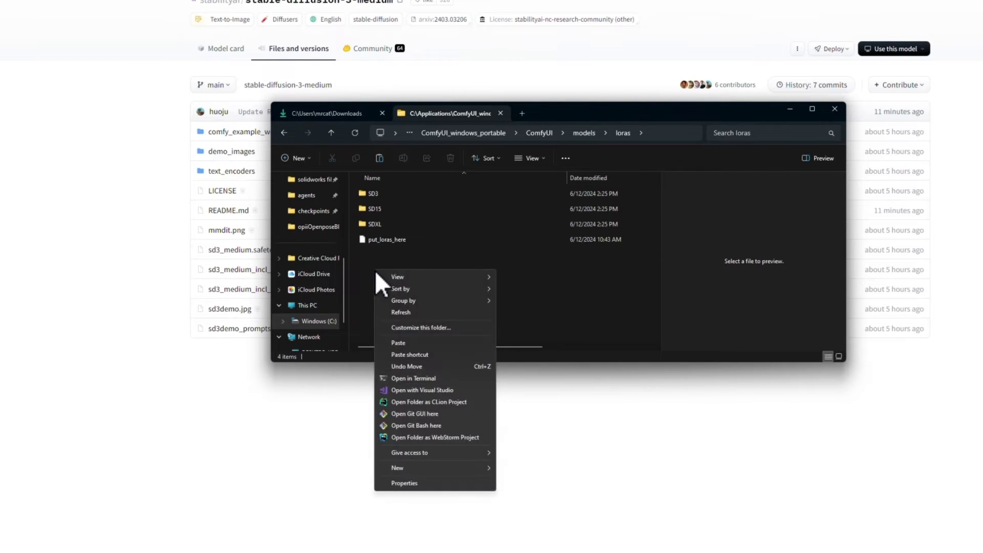
{"action": "mouse_move", "coordinate": [447, 468]}
{"action": "left_click", "coordinate": [518, 469]}
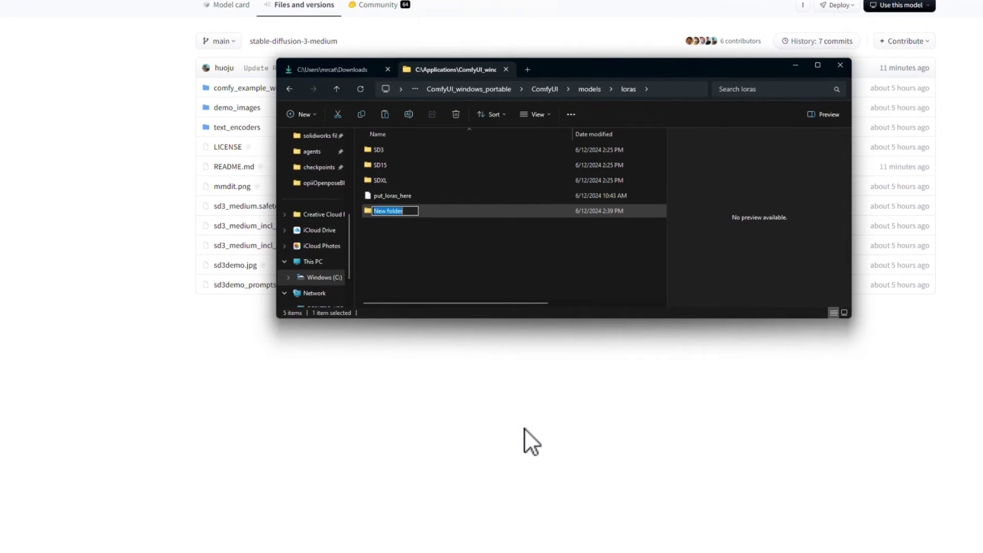
{"action": "key", "text": "Return"}
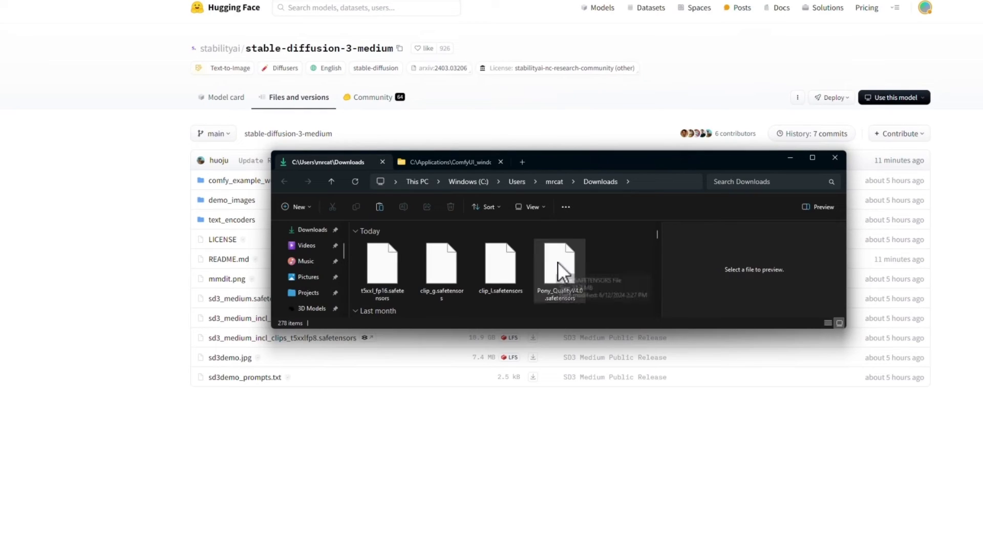
{"action": "left_click_drag", "start_coordinate": [559, 268], "coordinate": [441, 305]}
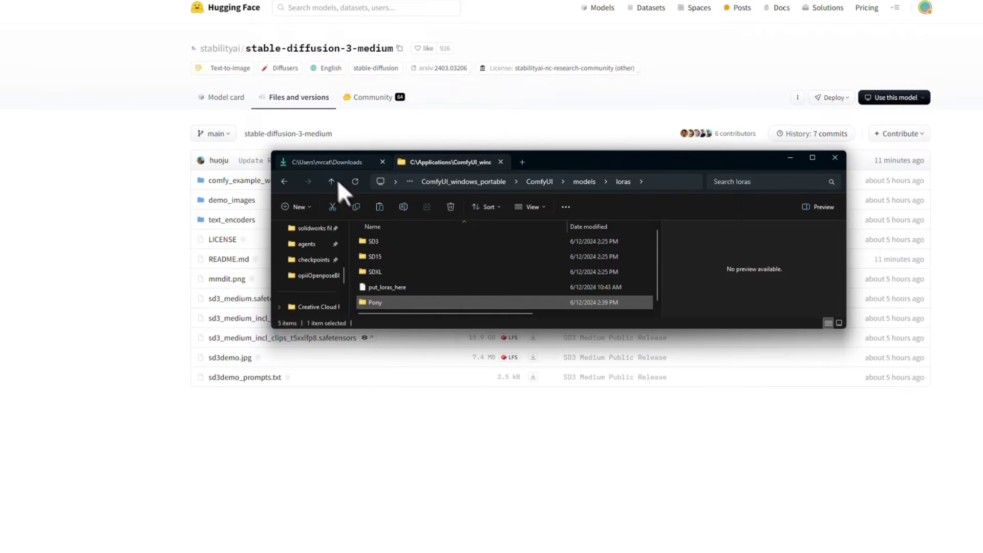
Step: Move the t5xxl_fp16, clip_g and clip_l safetensors from Downloads into models\clip
{"action": "left_click", "coordinate": [326, 163]}
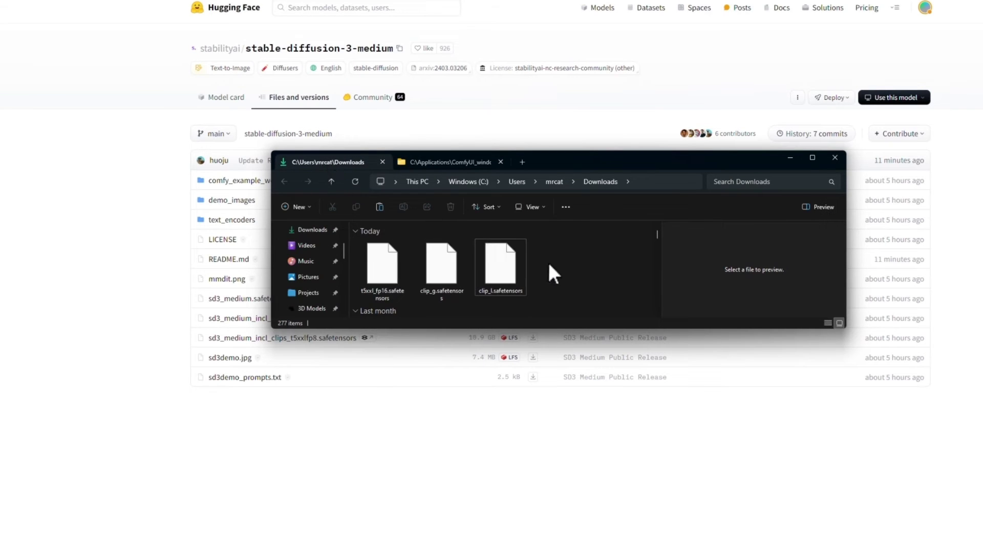
{"action": "left_click_drag", "start_coordinate": [548, 260], "coordinate": [379, 260]}
{"action": "left_click", "coordinate": [434, 162]}
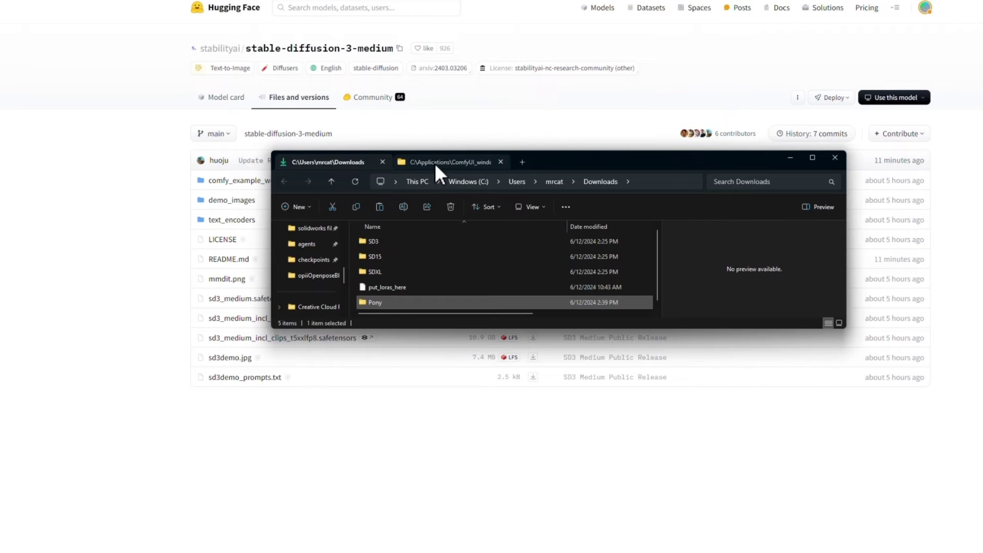
{"action": "left_click", "coordinate": [575, 182]}
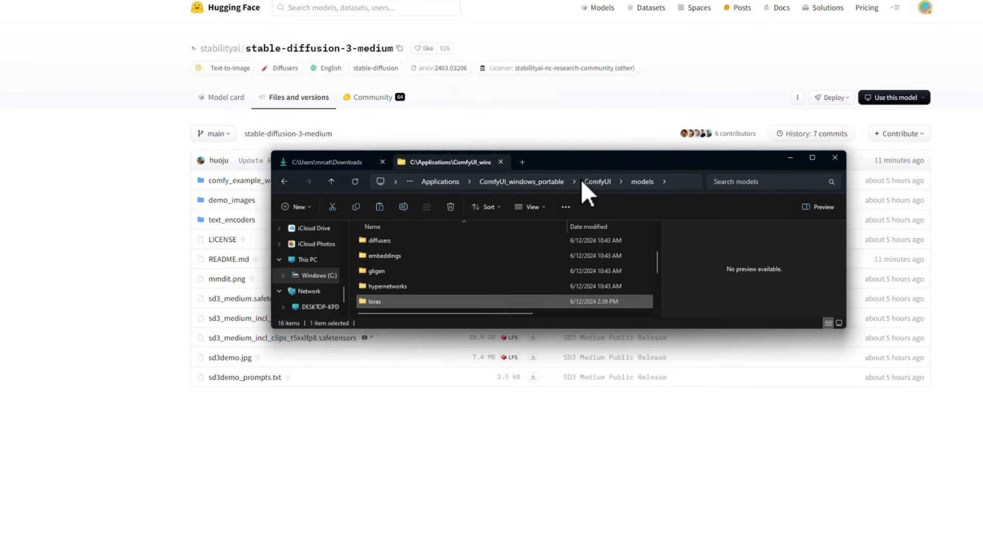
{"action": "scroll", "coordinate": [447, 261], "scroll_direction": "up", "scroll_amount": 3}
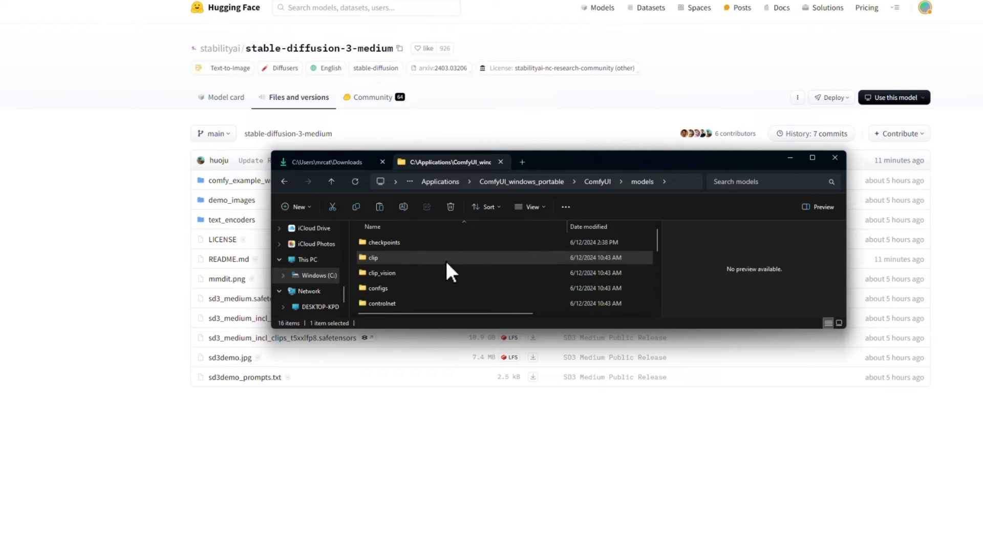
{"action": "double_click", "coordinate": [446, 260]}
{"action": "left_click", "coordinate": [336, 160]}
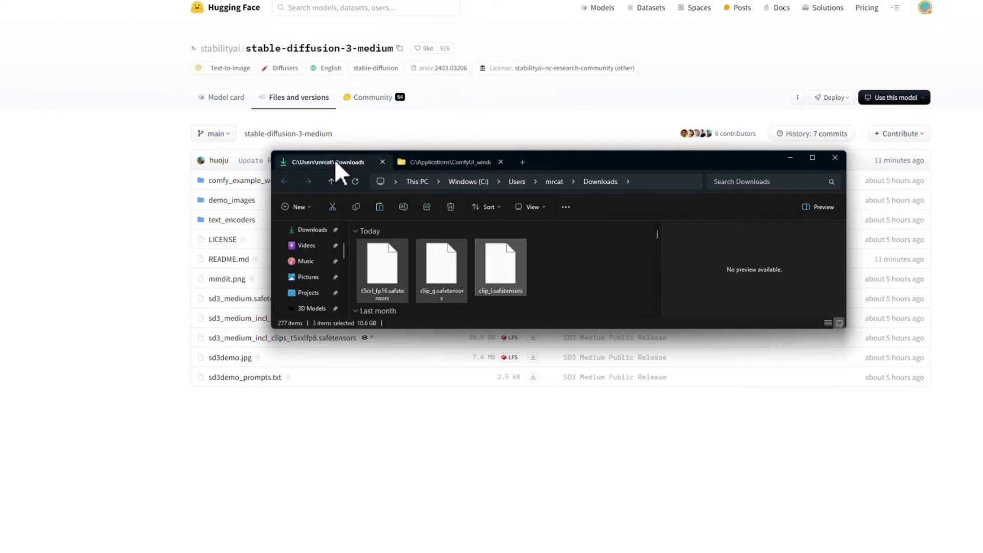
{"action": "left_click_drag", "start_coordinate": [423, 194], "coordinate": [427, 286]}
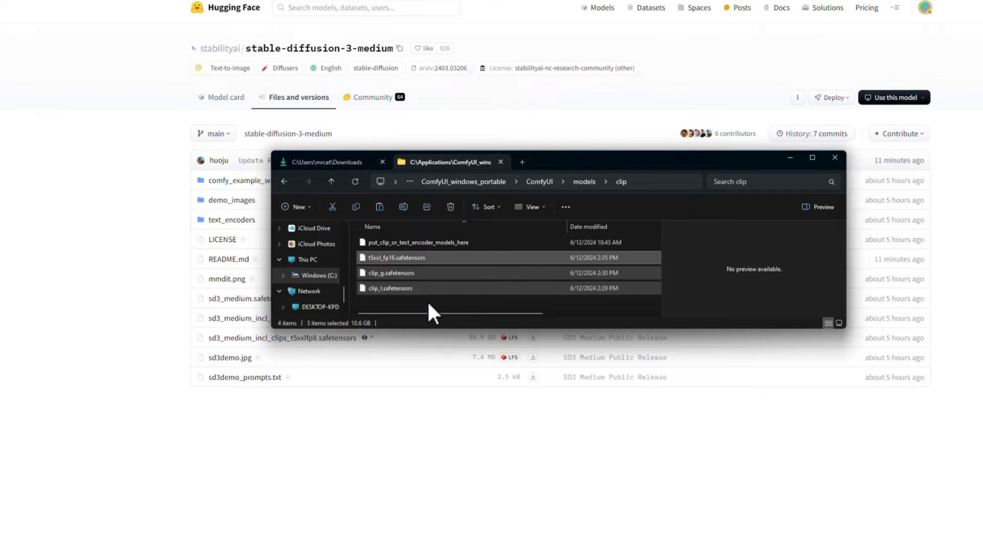
{"action": "left_click", "coordinate": [428, 302]}
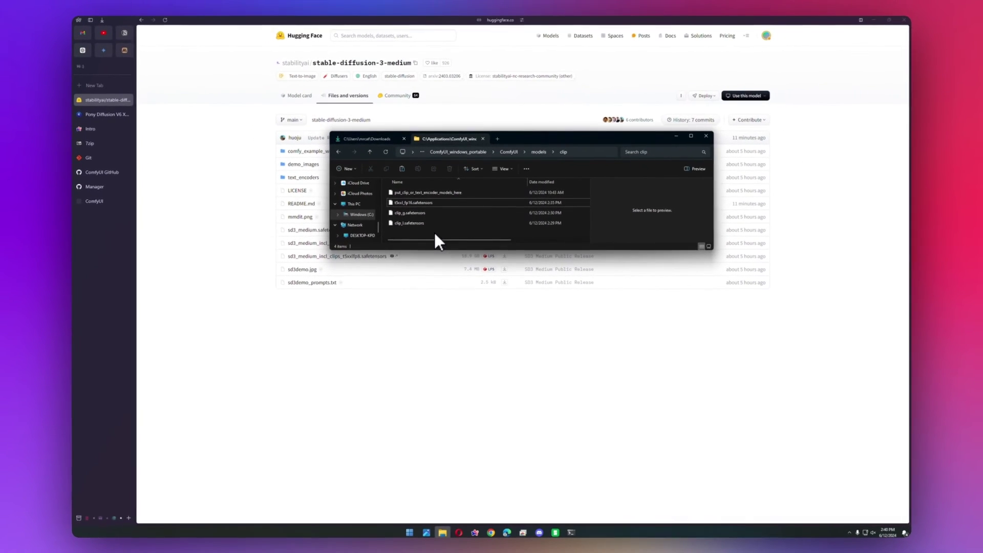
Step: Refresh and reload ComfyUI, keeping the Pony V6 Turbo DPO checkpoint in Load Checkpoint
{"action": "left_click", "coordinate": [187, 219]}
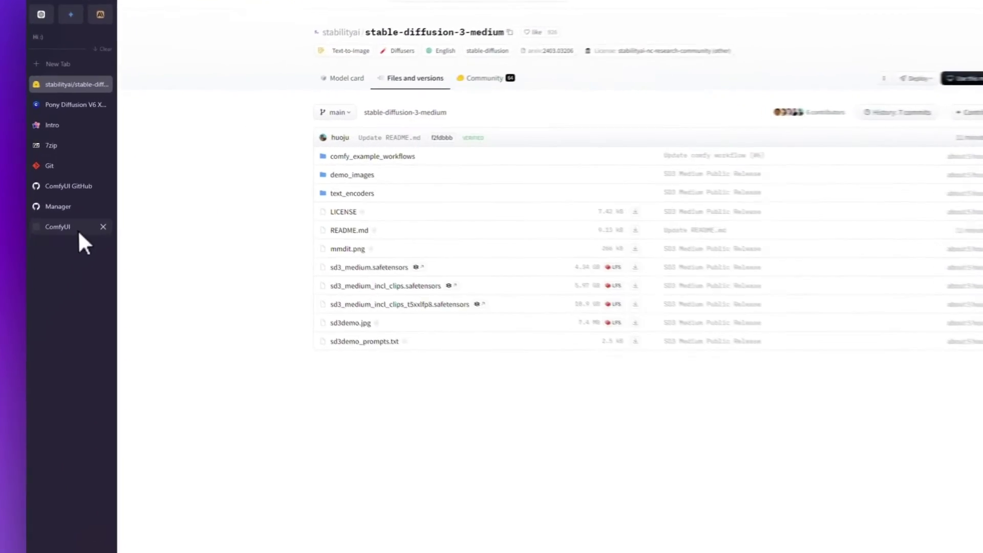
{"action": "left_click", "coordinate": [76, 231]}
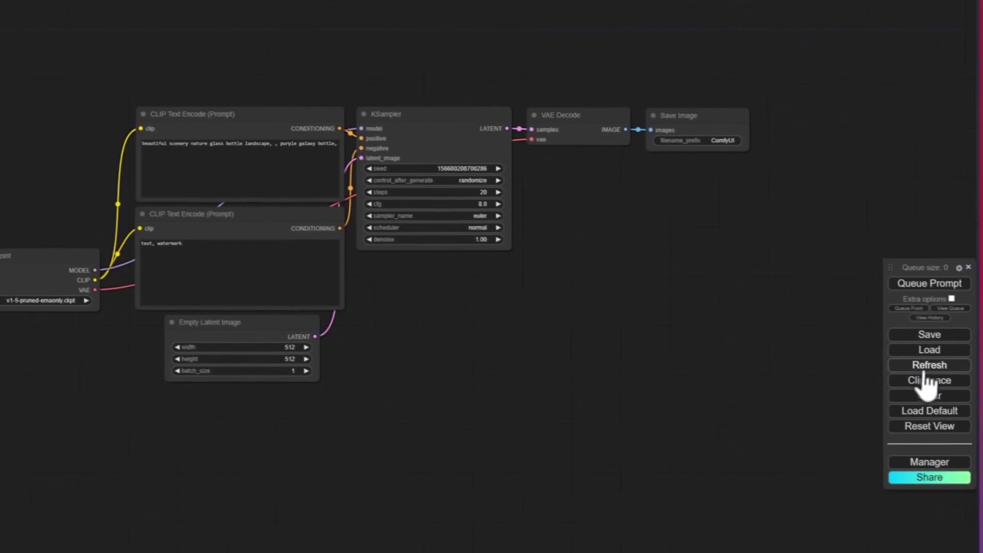
{"action": "left_click", "coordinate": [901, 364]}
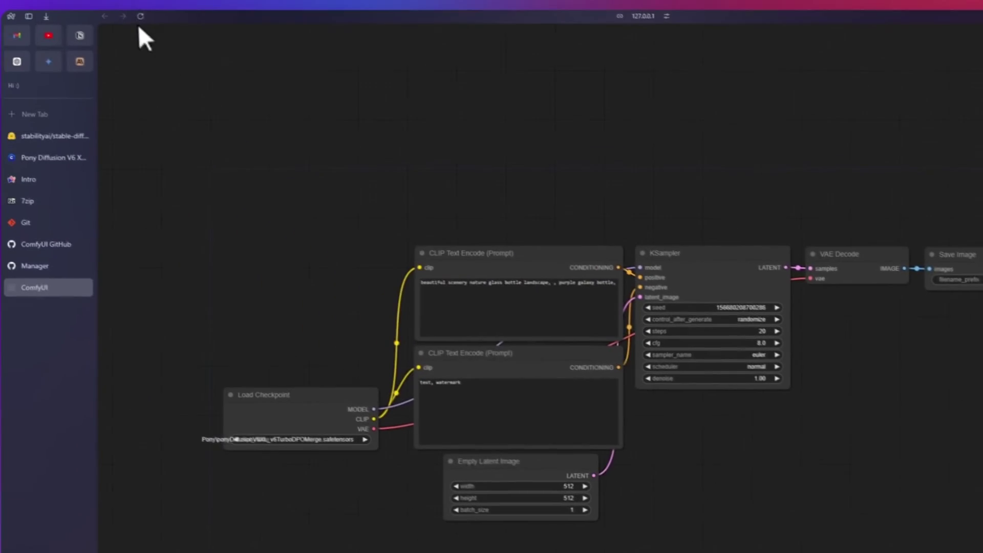
{"action": "left_click", "coordinate": [140, 16]}
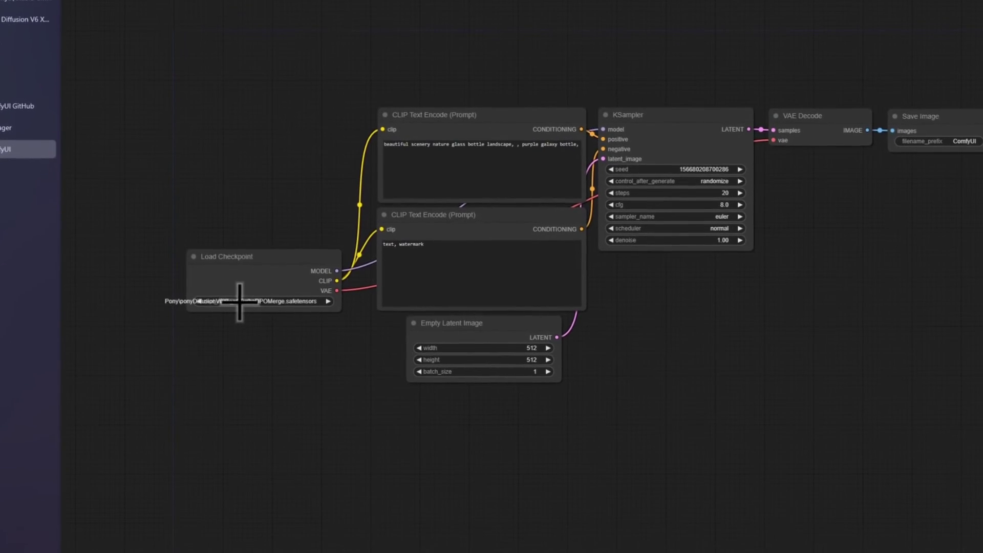
{"action": "left_click_drag", "start_coordinate": [240, 294], "coordinate": [185, 268]}
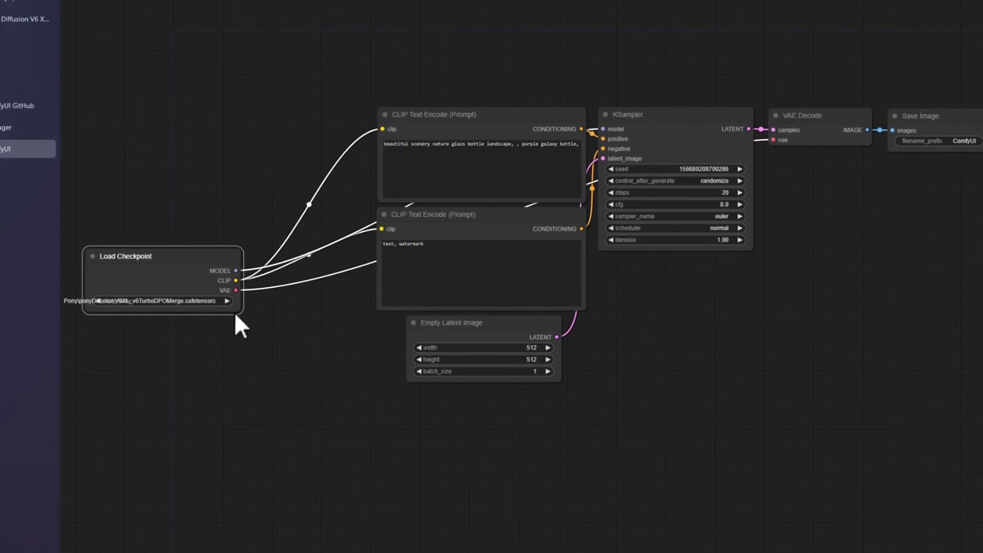
{"action": "left_click_drag", "start_coordinate": [238, 314], "coordinate": [330, 316]}
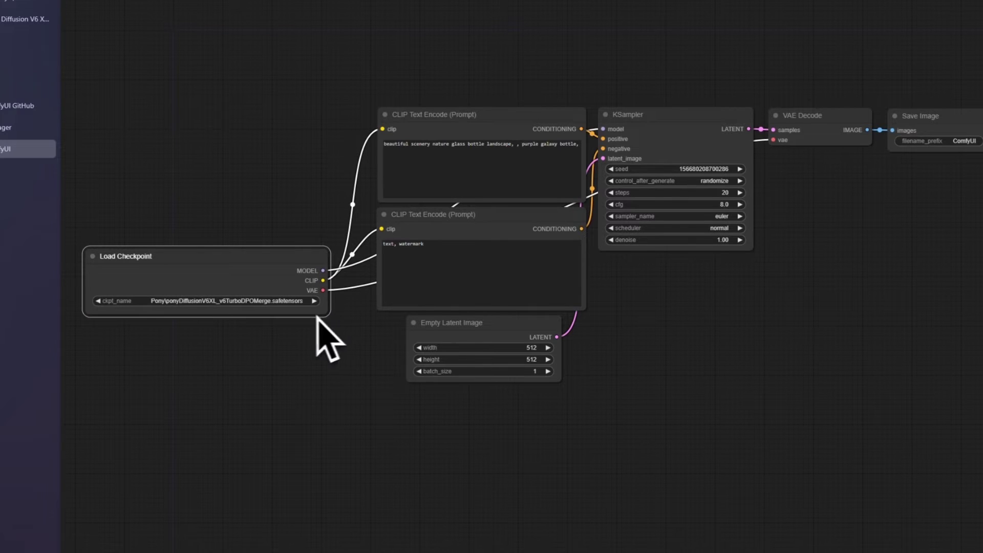
{"action": "left_click", "coordinate": [283, 302]}
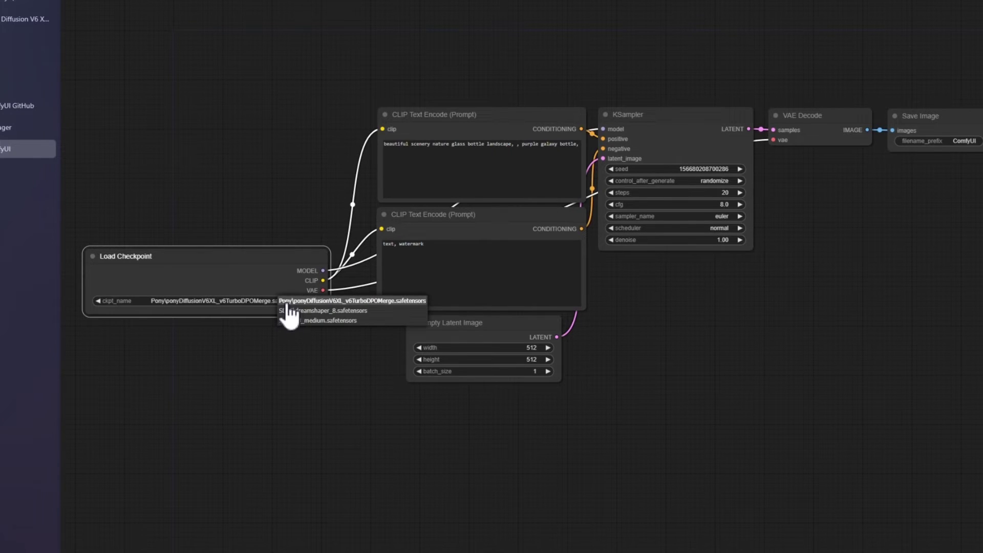
{"action": "left_click", "coordinate": [288, 302]}
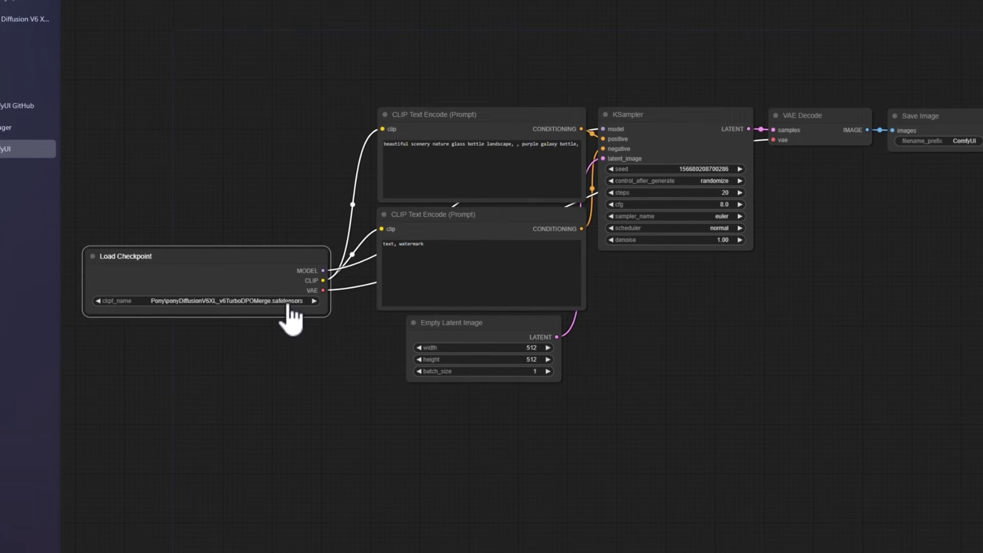
Step: Set the latent image width and height to 1024
{"action": "left_click", "coordinate": [520, 347]}
{"action": "type", "text": "1024"}
{"action": "key", "text": "Return"}
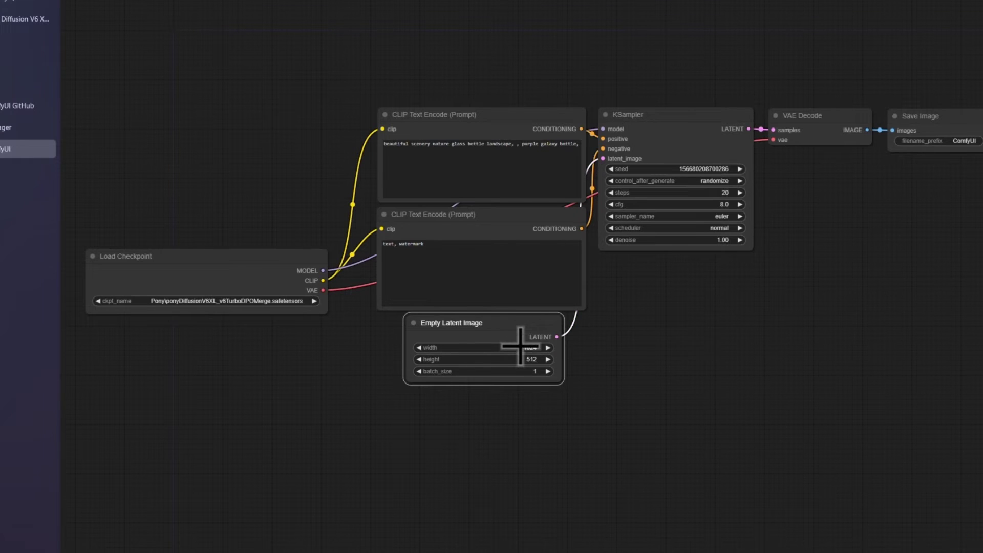
{"action": "left_click", "coordinate": [522, 358]}
{"action": "type", "text": "102"}
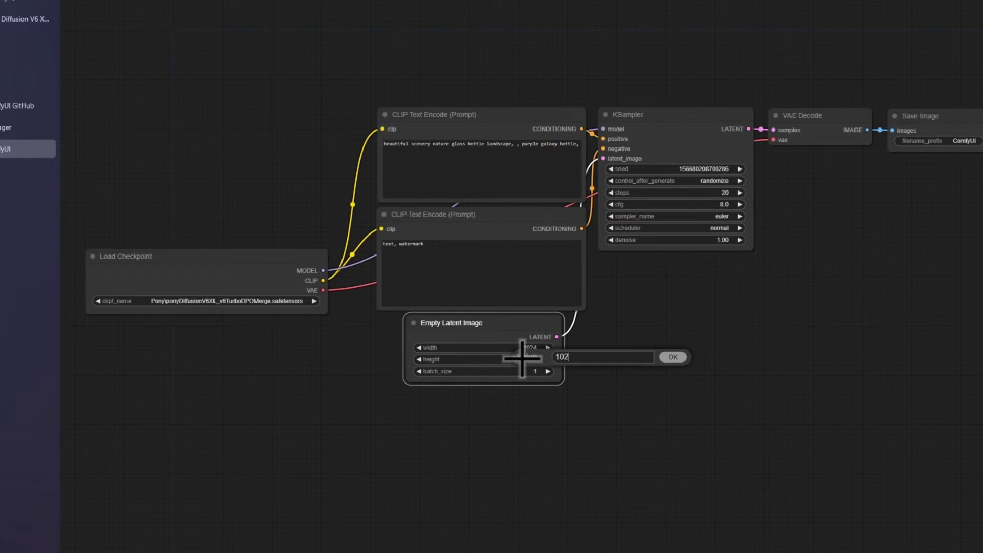
{"action": "type", "text": "4"}
{"action": "key", "text": "Return"}
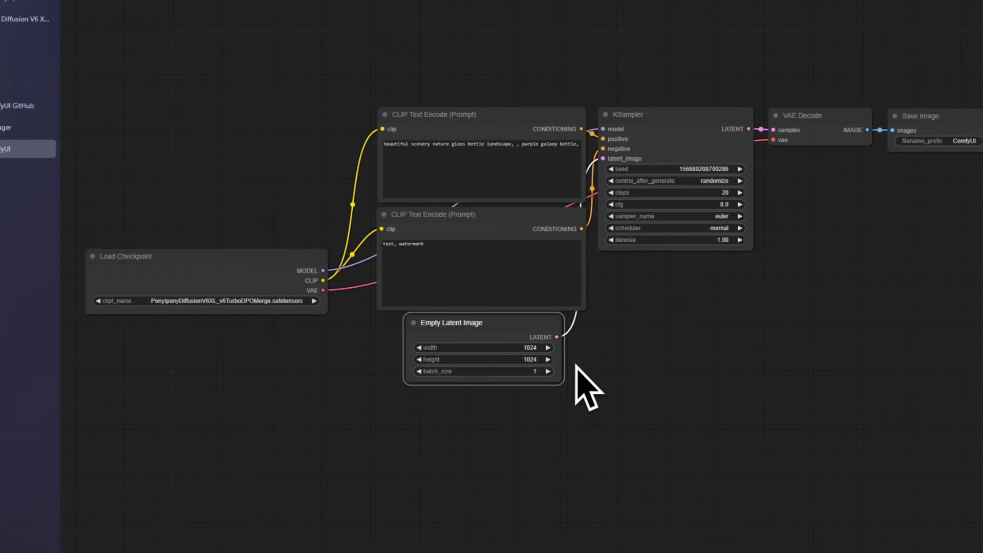
Step: Set the KSampler sampler to euler_ancestral and cfg to 2.5
{"action": "left_click", "coordinate": [595, 231]}
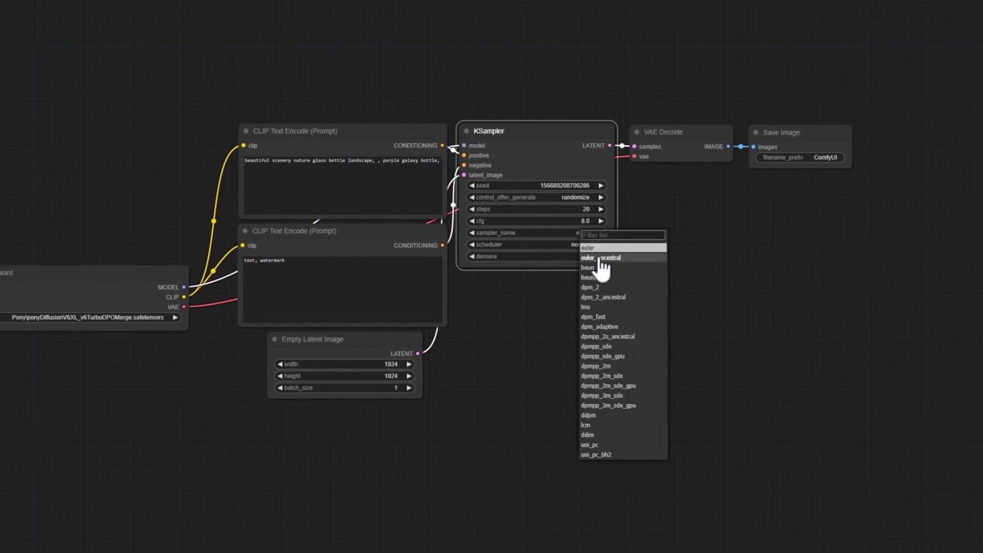
{"action": "left_click", "coordinate": [597, 254]}
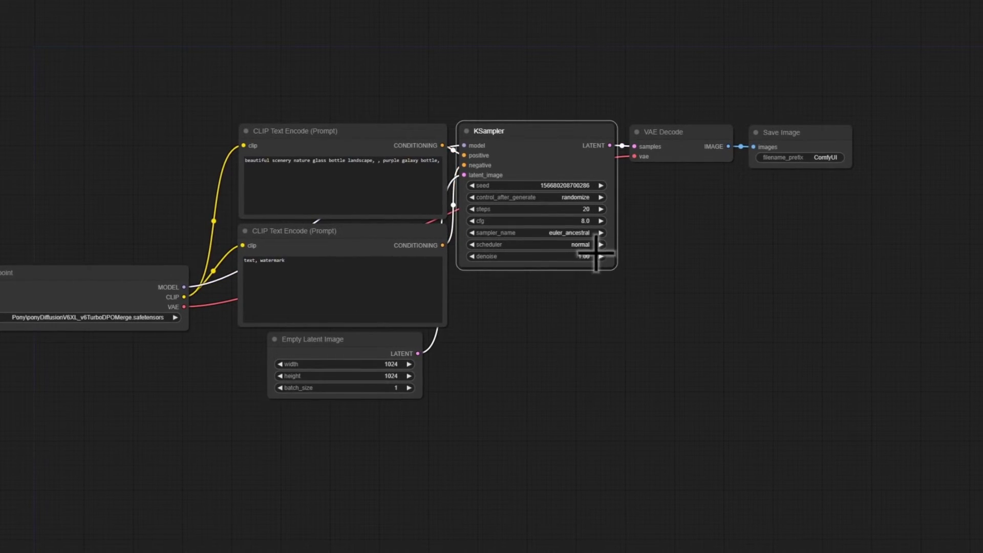
{"action": "left_click", "coordinate": [584, 221]}
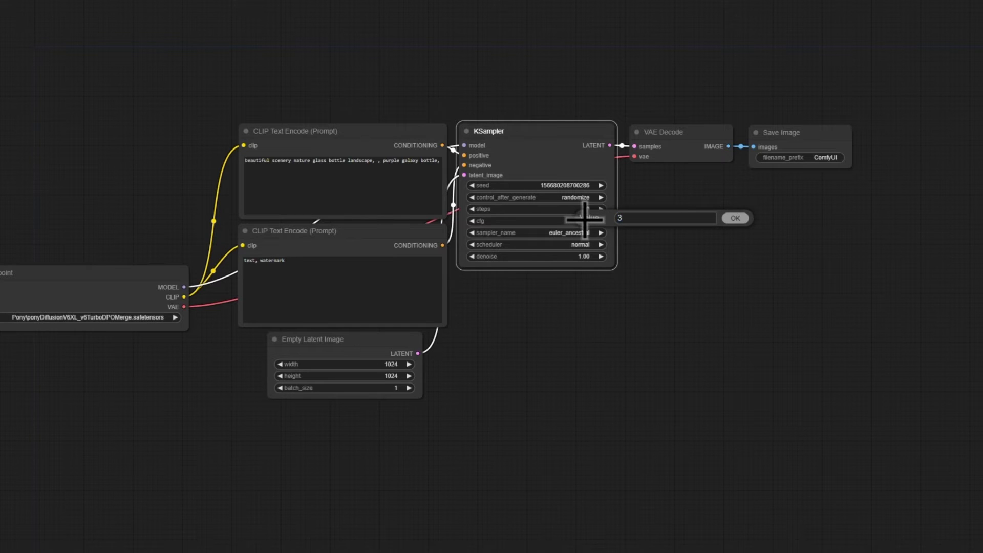
{"action": "type", "text": "3"}
{"action": "key", "text": "BackSpace"}
{"action": "type", "text": "2.5"}
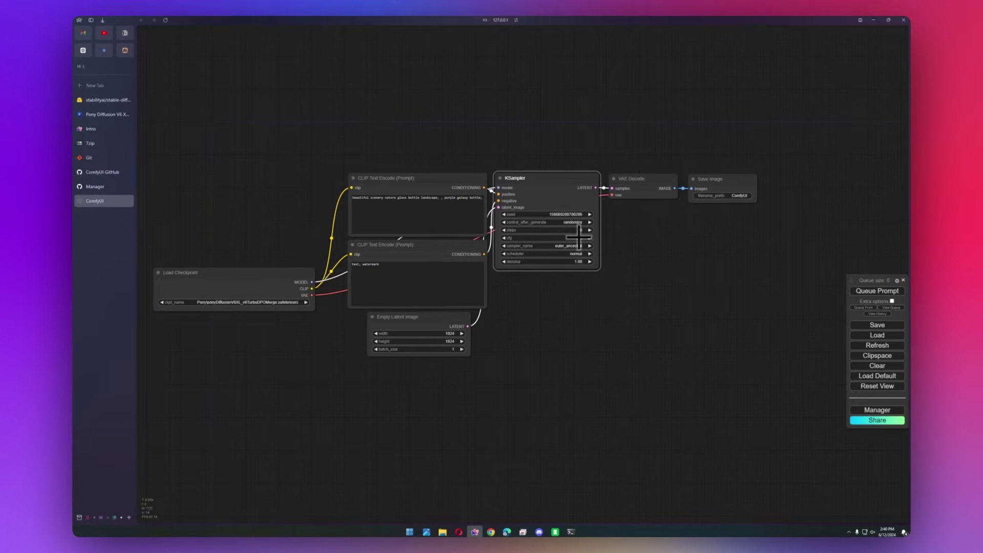
Step: Replace the positive prompt with 'male focus, solo, nilsuxxs, rating_safe' and queue the generation
{"action": "left_click", "coordinate": [456, 205]}
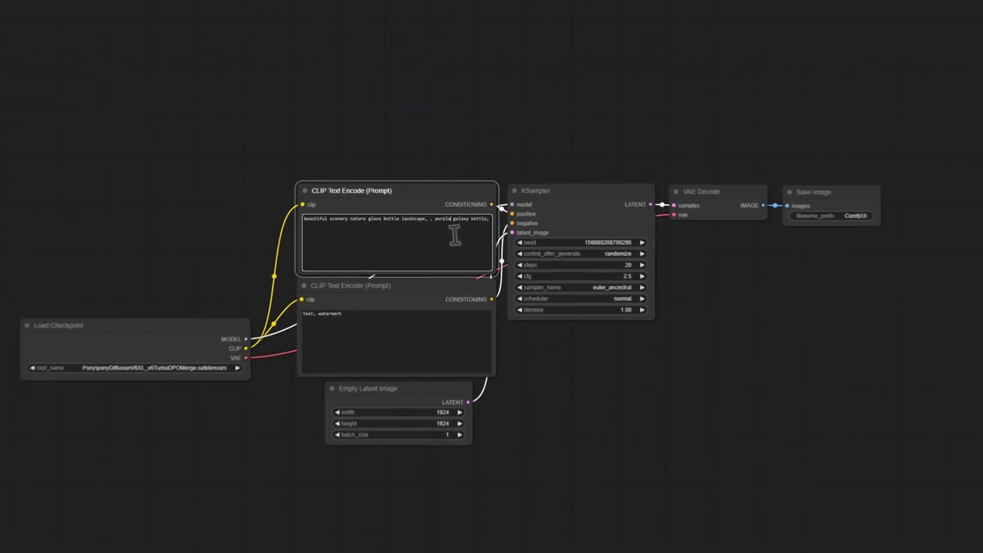
{"action": "key", "text": "ctrl+a"}
{"action": "type", "text": "male focus"}
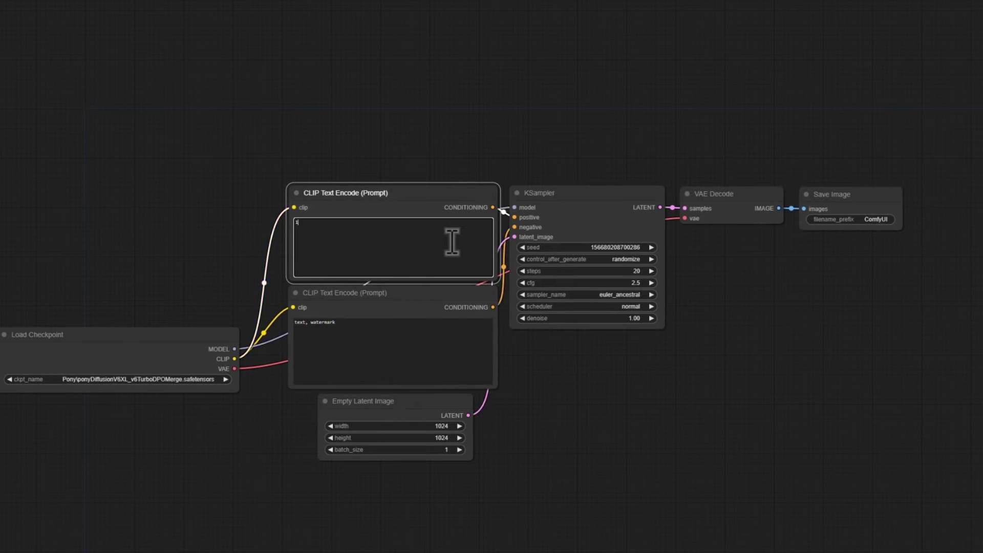
{"action": "type", "text": ", solo, nilsuxxs, "}
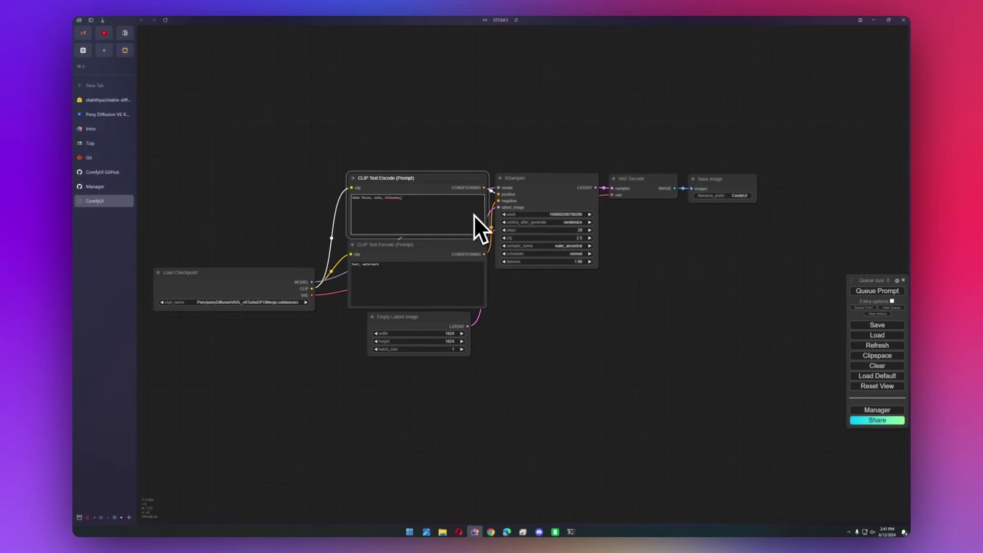
{"action": "type", "text": "rating_safe"}
{"action": "left_click", "coordinate": [891, 291]}
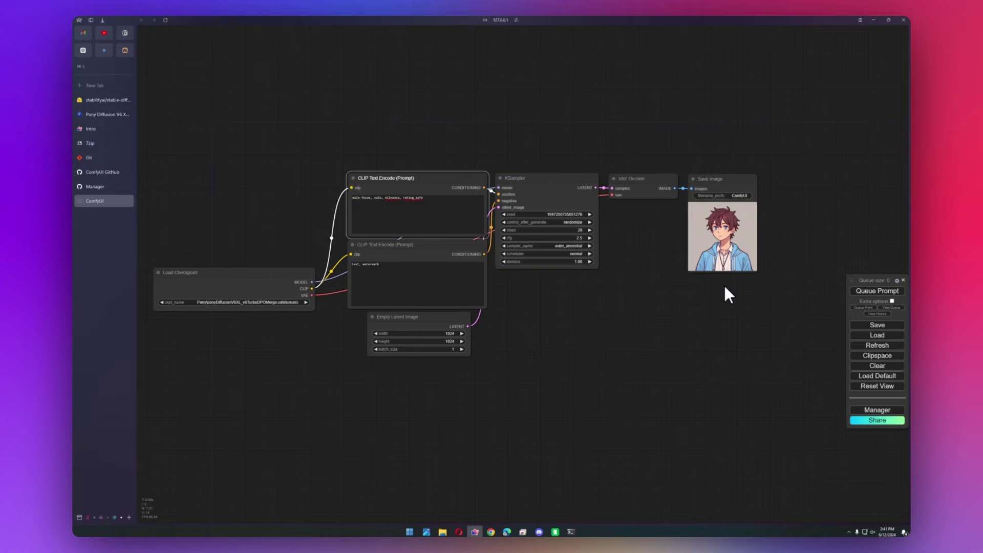
{"action": "scroll", "coordinate": [675, 312], "scroll_direction": "down", "scroll_amount": 5}
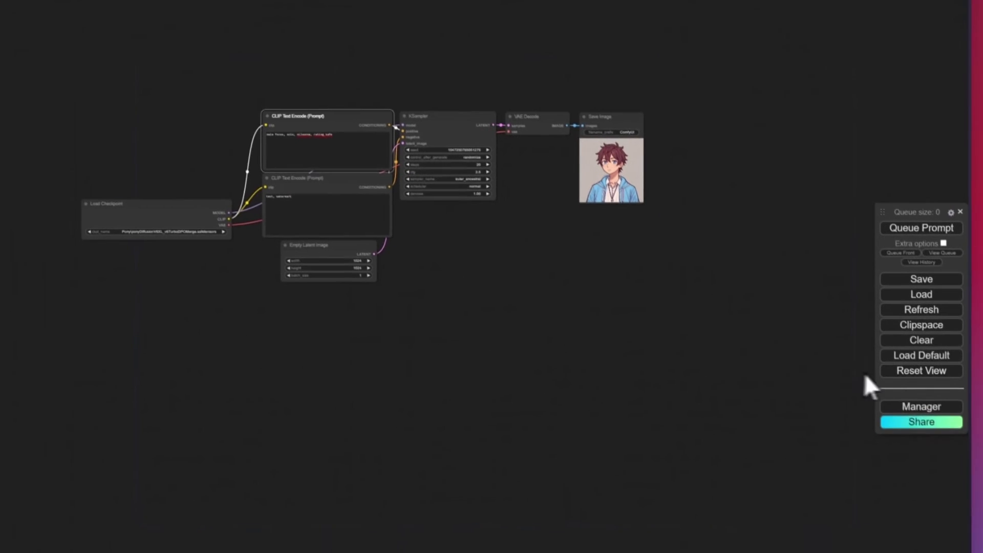
Step: Set the Manager's Preview method to Auto and close the Manager
{"action": "left_click", "coordinate": [930, 446]}
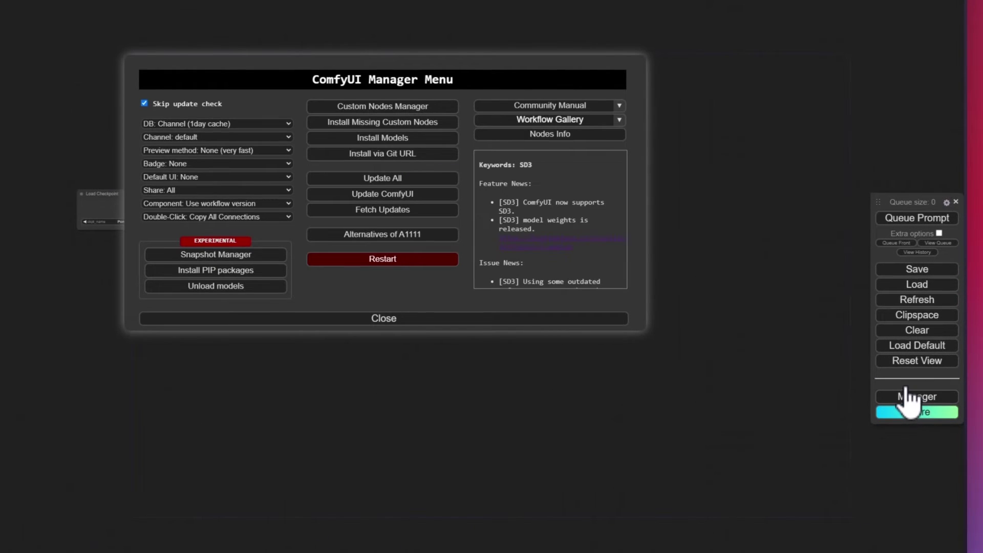
{"action": "left_click", "coordinate": [261, 150]}
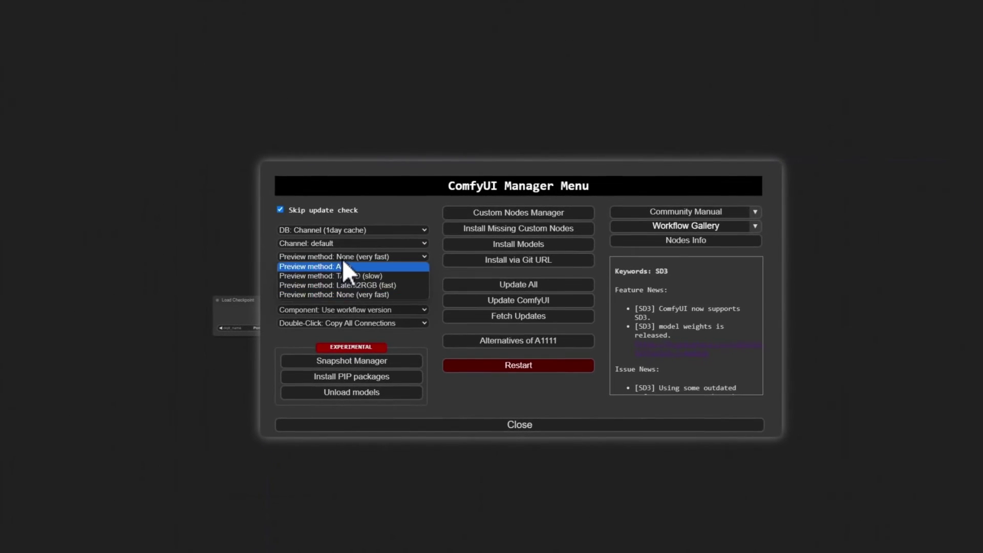
{"action": "left_click", "coordinate": [343, 265]}
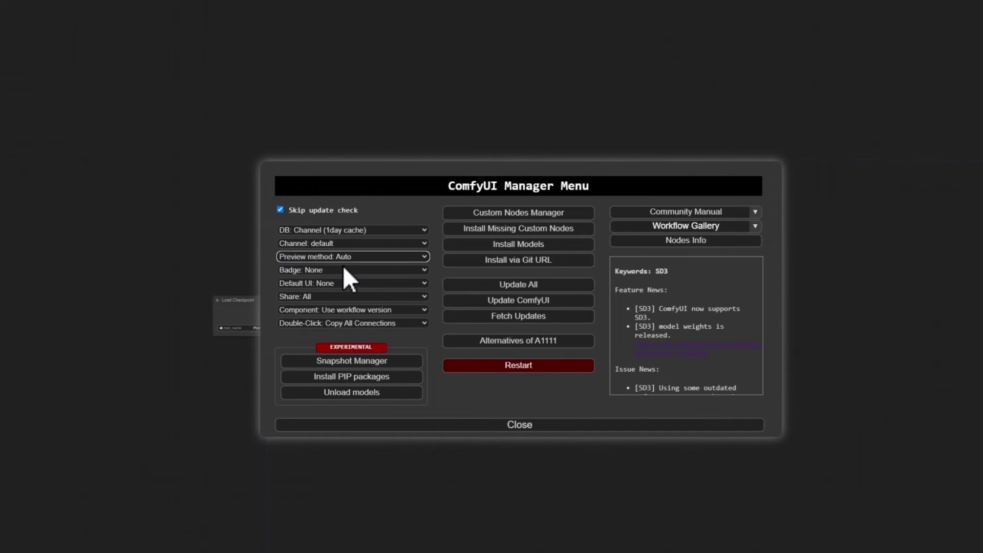
{"action": "left_click", "coordinate": [527, 426]}
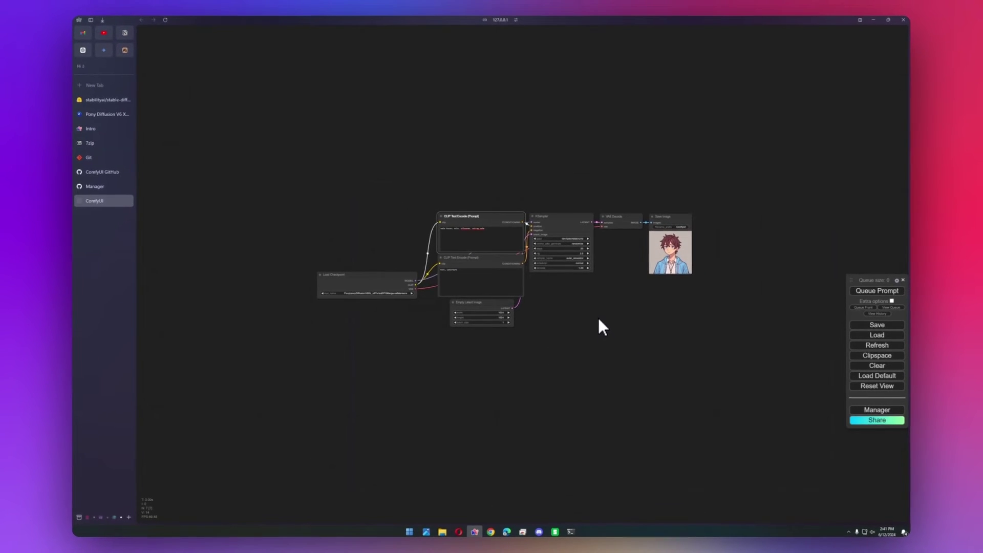
{"action": "scroll", "coordinate": [548, 340], "scroll_direction": "up", "scroll_amount": 3}
{"action": "scroll", "coordinate": [548, 340], "scroll_direction": "down", "scroll_amount": 6}
{"action": "scroll", "coordinate": [548, 340], "scroll_direction": "up", "scroll_amount": 9}
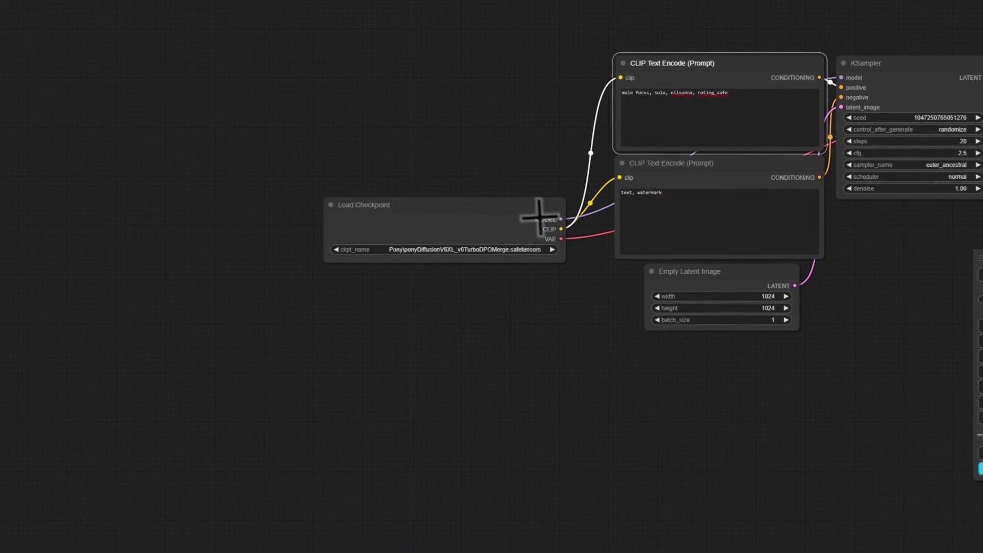
Step: Add a Load LoRA node via node search and position it above the links
{"action": "left_click_drag", "start_coordinate": [532, 215], "coordinate": [155, 211]}
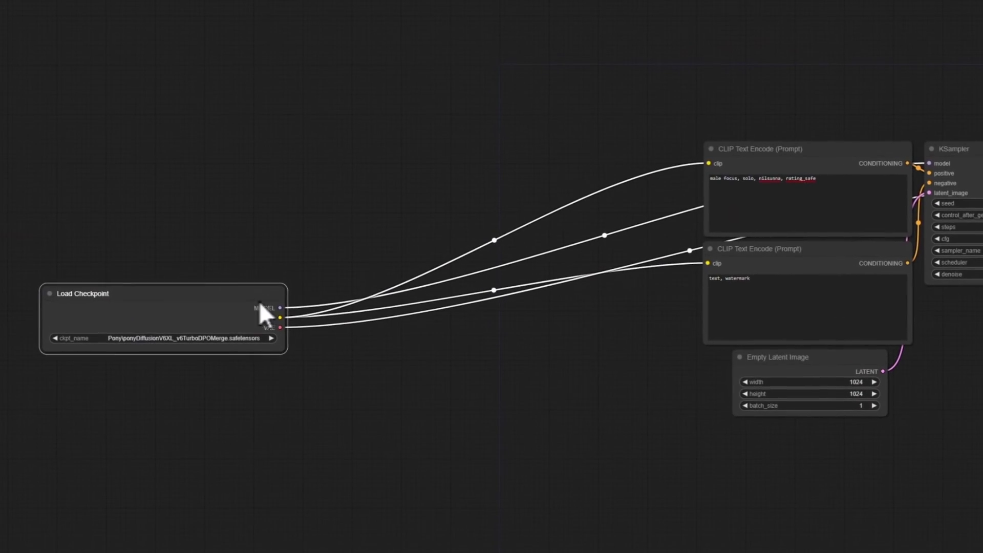
{"action": "double_click", "coordinate": [364, 283]}
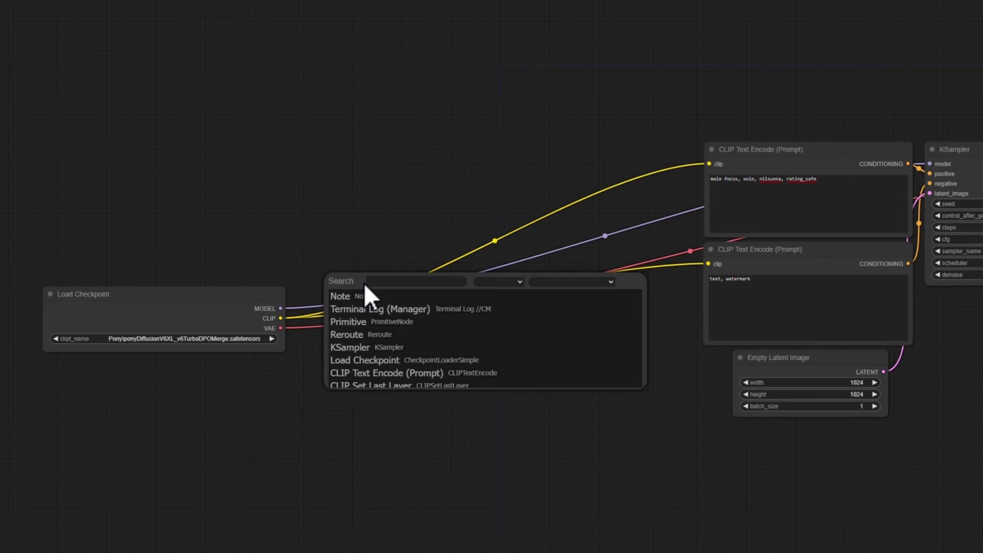
{"action": "type", "text": "lora"}
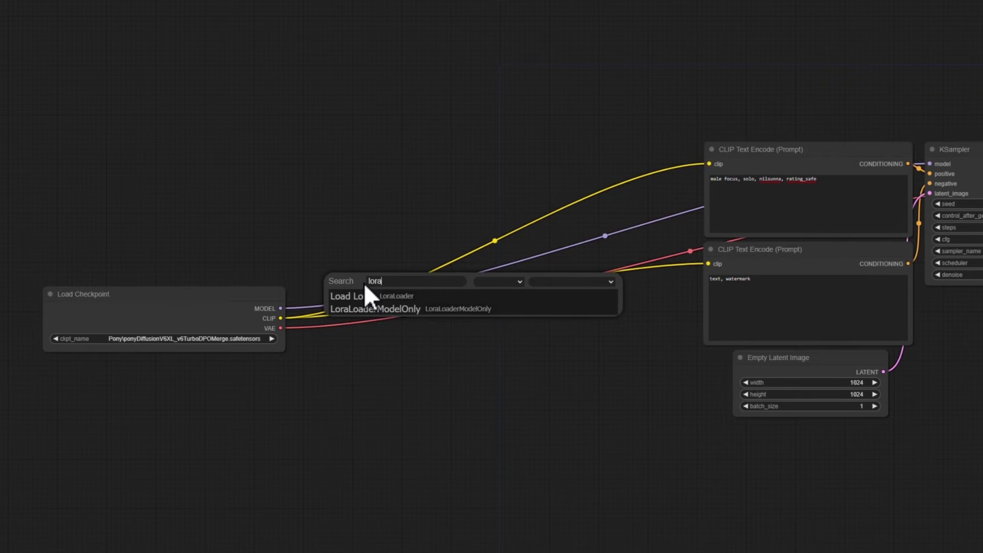
{"action": "left_click", "coordinate": [368, 296]}
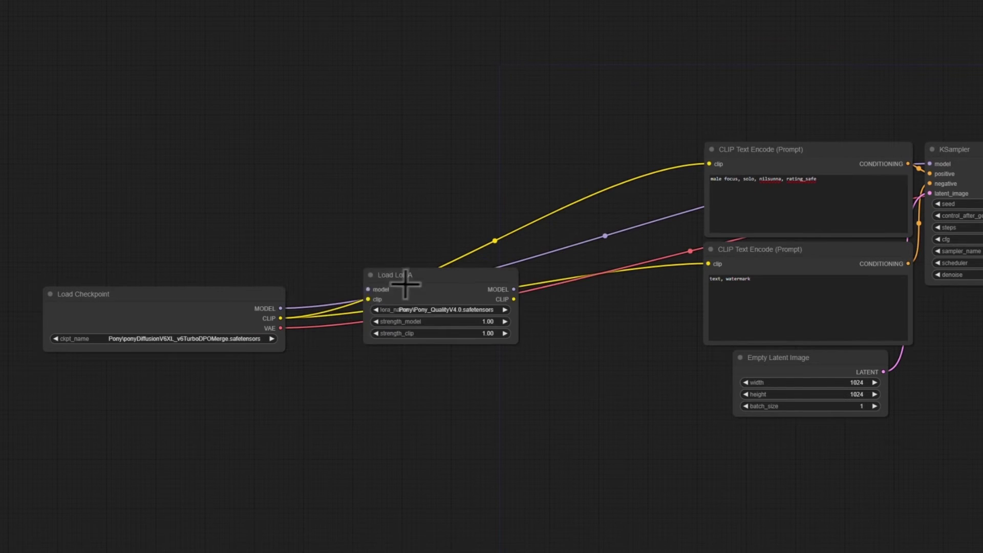
{"action": "left_click_drag", "start_coordinate": [408, 279], "coordinate": [373, 194]}
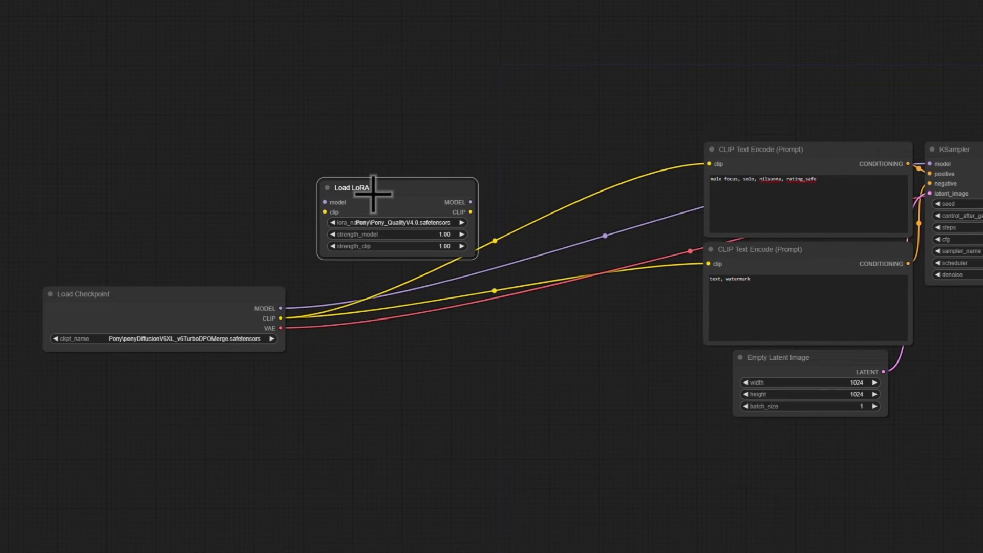
{"action": "left_click_drag", "start_coordinate": [470, 257], "coordinate": [529, 256]}
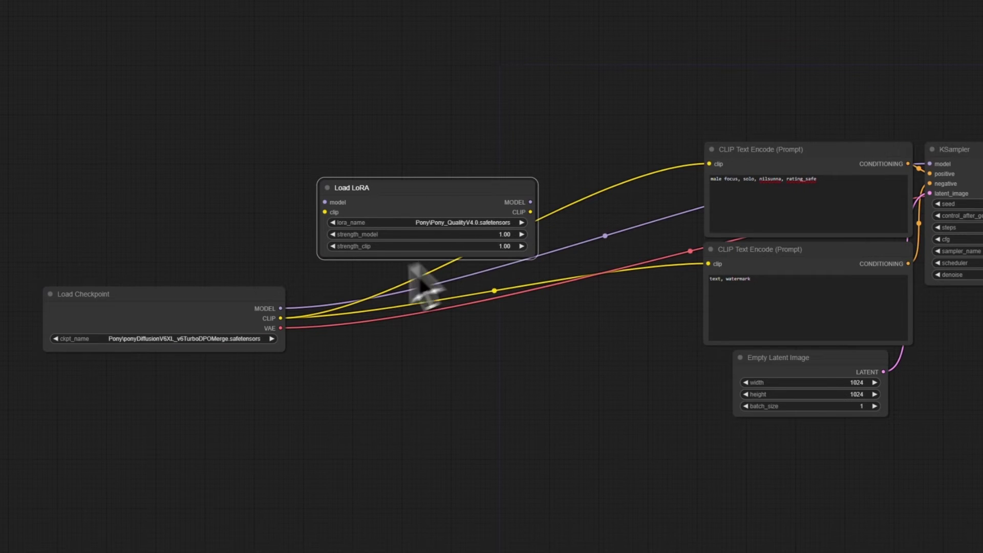
Step: Wire checkpoint MODEL/CLIP through the LoRA to the KSampler and both prompts, then queue
{"action": "left_click_drag", "start_coordinate": [282, 308], "coordinate": [282, 309]}
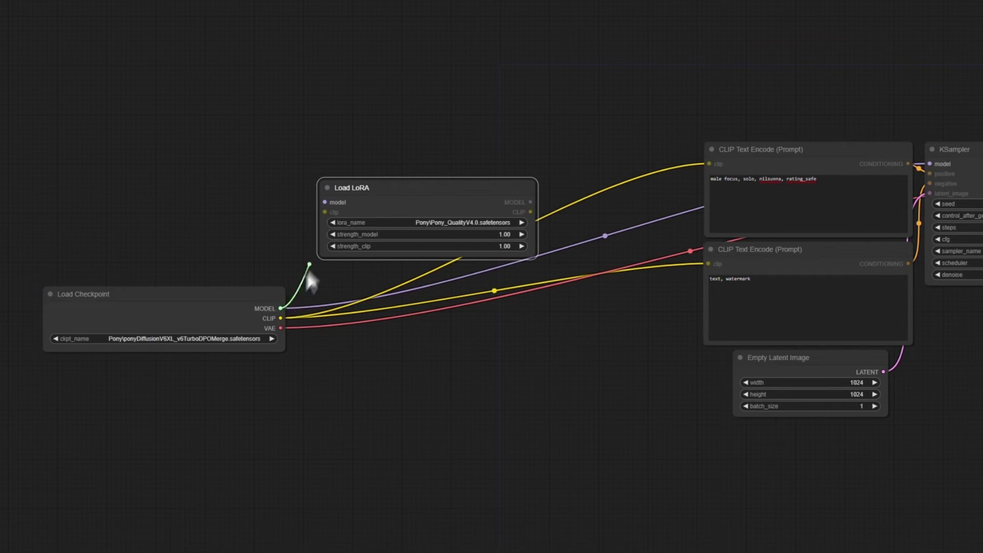
{"action": "left_click_drag", "start_coordinate": [324, 200], "coordinate": [324, 202]}
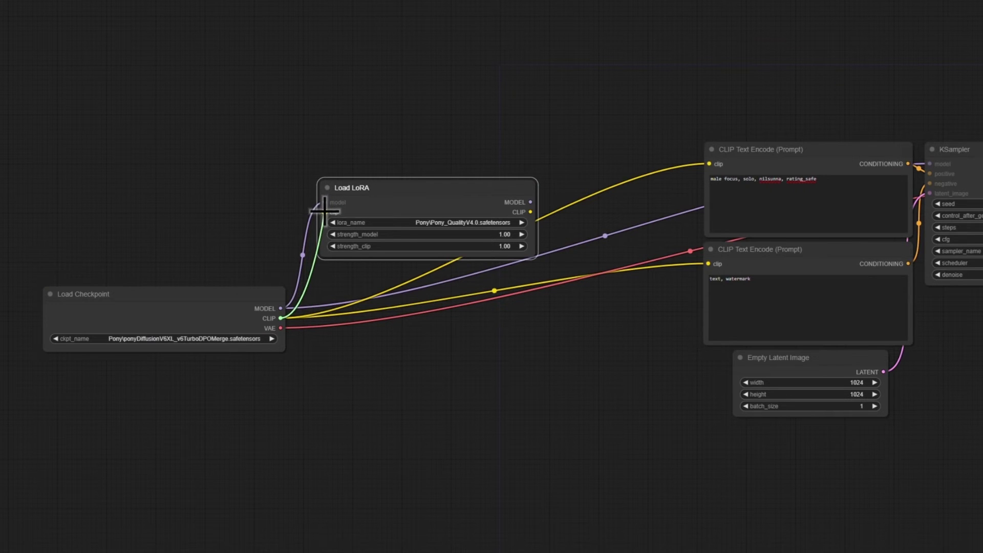
{"action": "left_click_drag", "start_coordinate": [324, 210], "coordinate": [324, 211]}
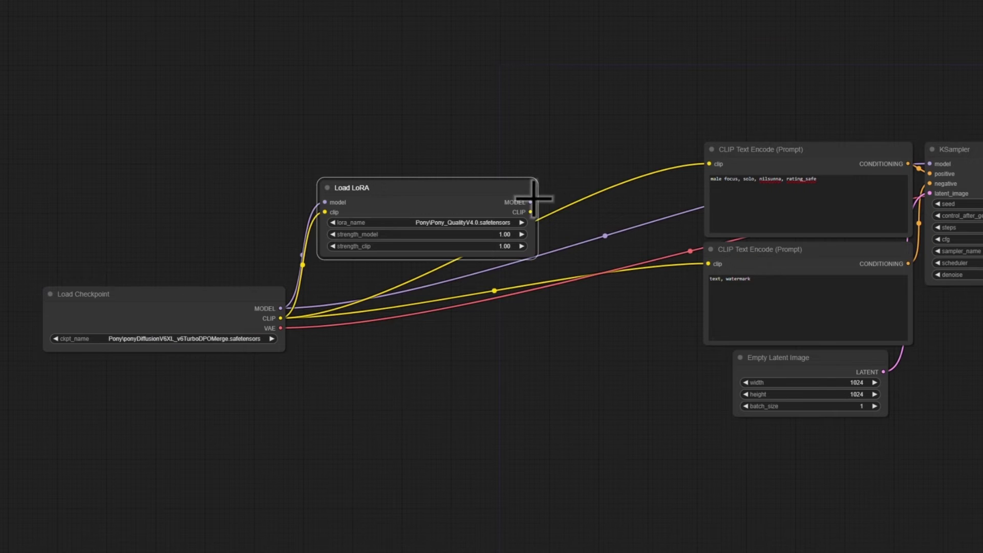
{"action": "left_click_drag", "start_coordinate": [530, 202], "coordinate": [930, 164]}
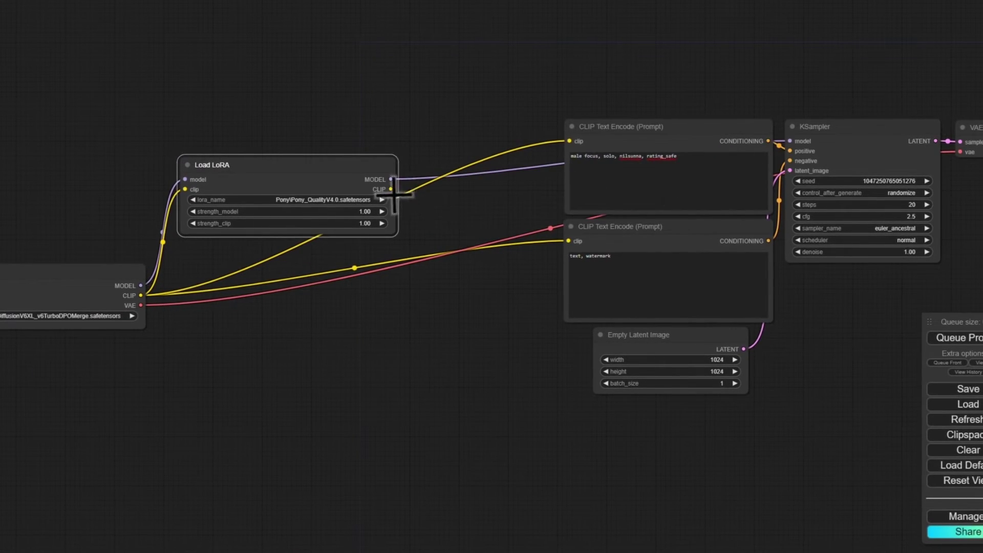
{"action": "left_click_drag", "start_coordinate": [390, 189], "coordinate": [594, 164]}
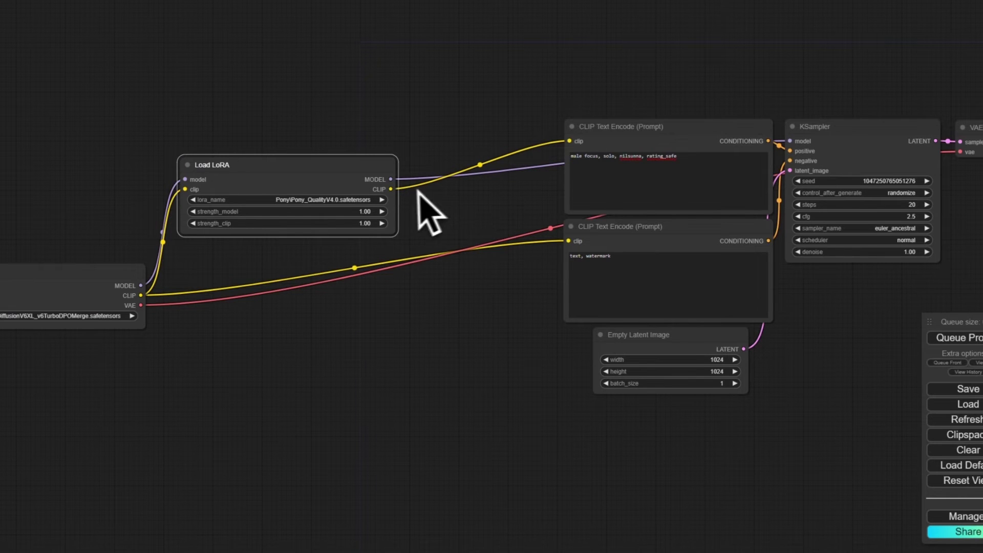
{"action": "left_click_drag", "start_coordinate": [587, 267], "coordinate": [586, 268]}
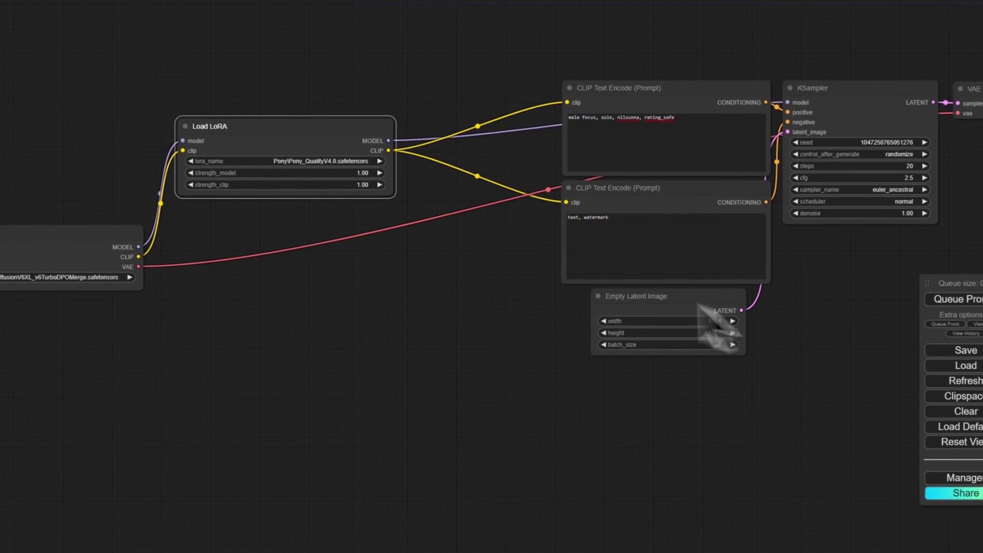
{"action": "left_click", "coordinate": [359, 173]}
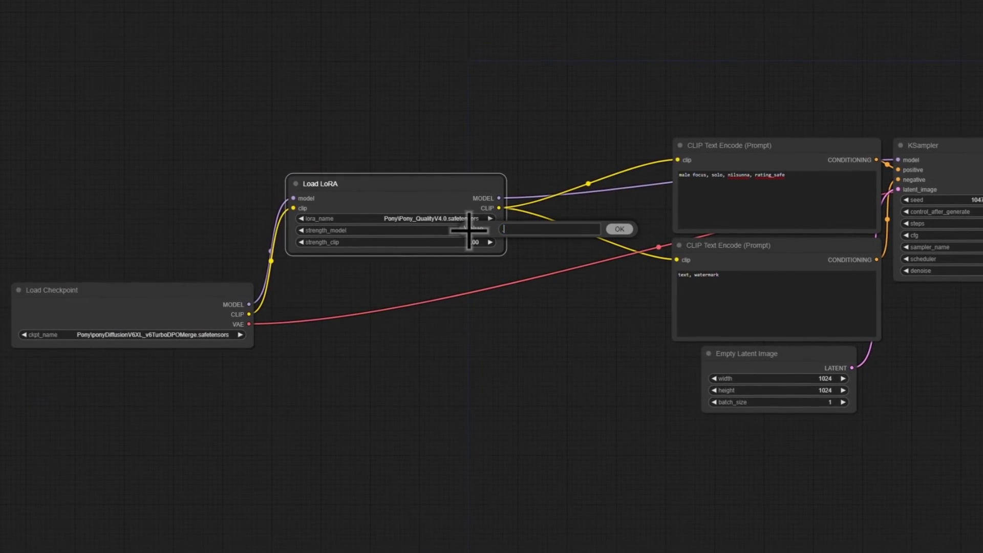
{"action": "key", "text": "Escape"}
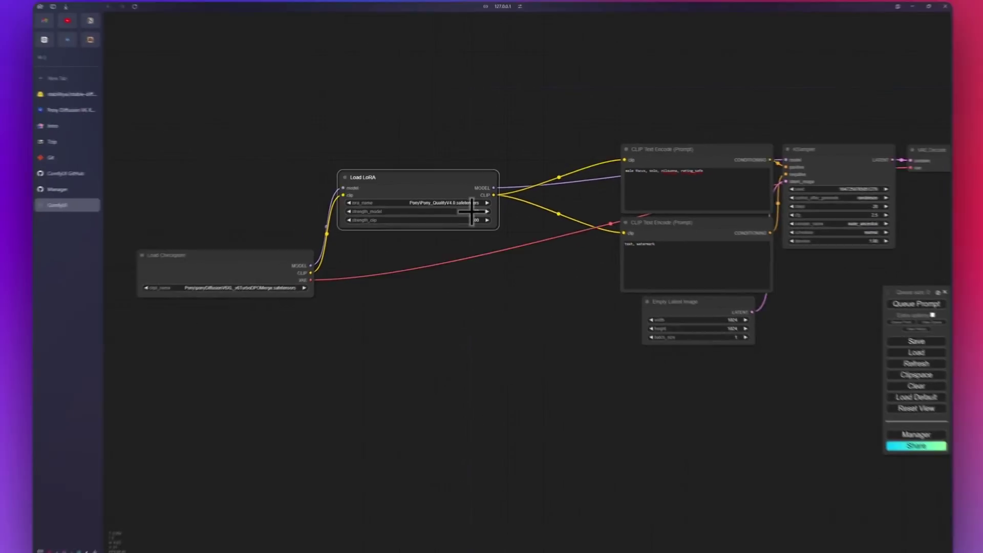
{"action": "left_click", "coordinate": [865, 291]}
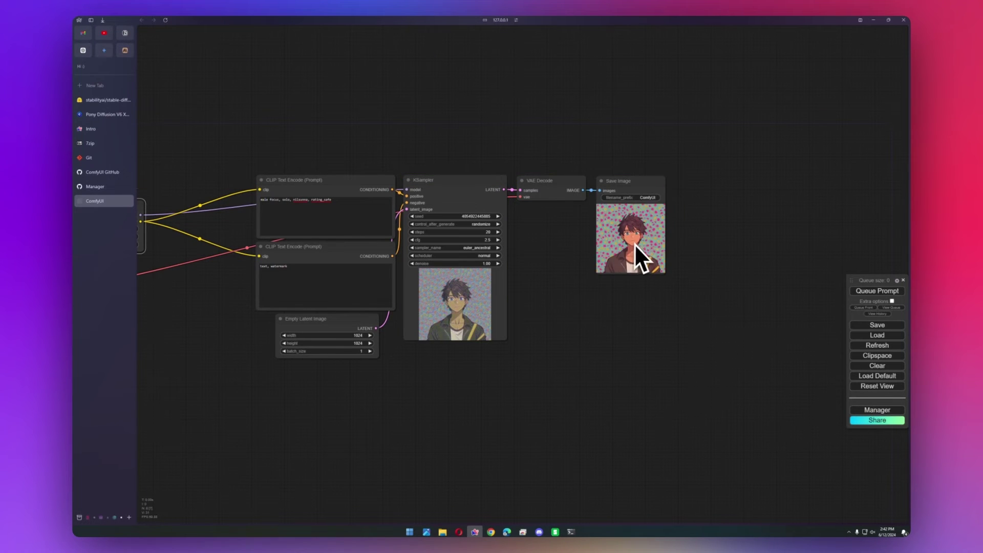
Step: Review the generated anime portrait across the workflow, then bring up node search on empty canvas
{"action": "scroll", "coordinate": [635, 244], "scroll_direction": "up", "scroll_amount": 9}
{"action": "scroll", "coordinate": [635, 259], "scroll_direction": "down", "scroll_amount": 7}
{"action": "left_click_drag", "start_coordinate": [635, 259], "coordinate": [736, 266]}
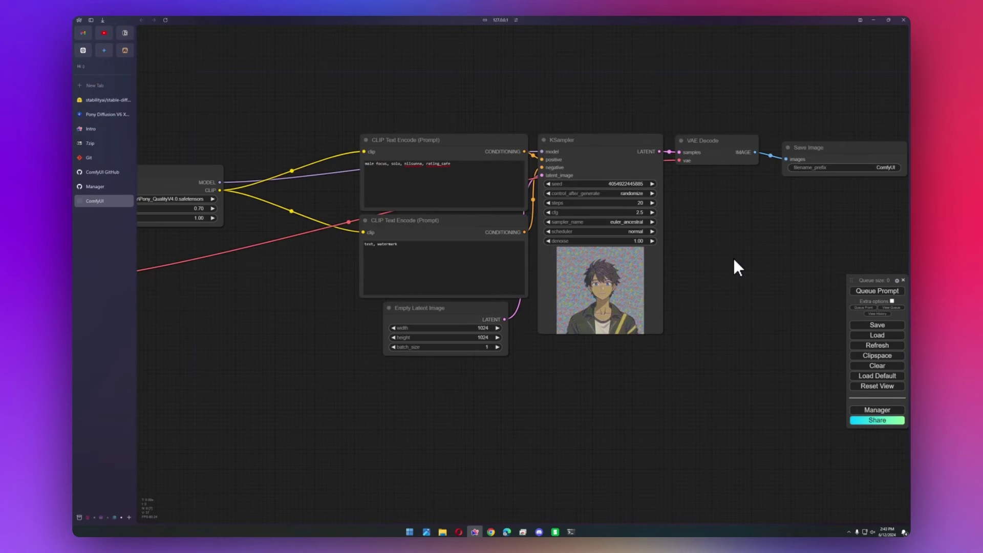
{"action": "left_click", "coordinate": [492, 184]}
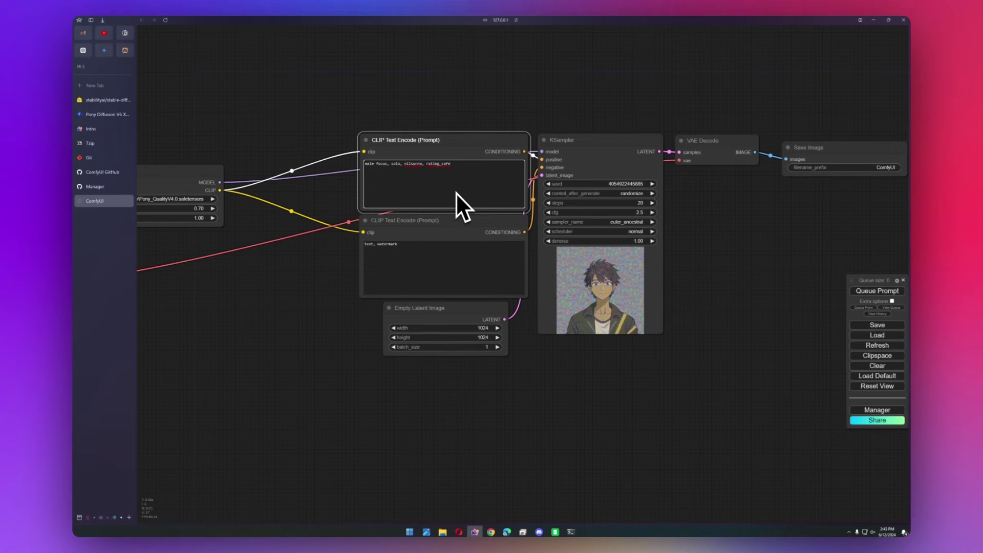
{"action": "scroll", "coordinate": [533, 224], "scroll_direction": "down", "scroll_amount": 3}
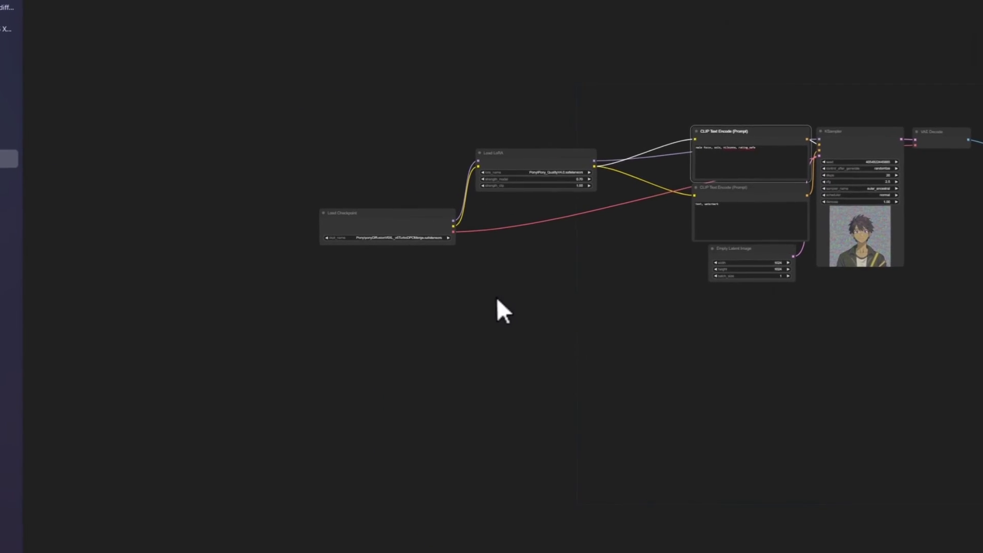
{"action": "scroll", "coordinate": [491, 297], "scroll_direction": "up", "scroll_amount": 5}
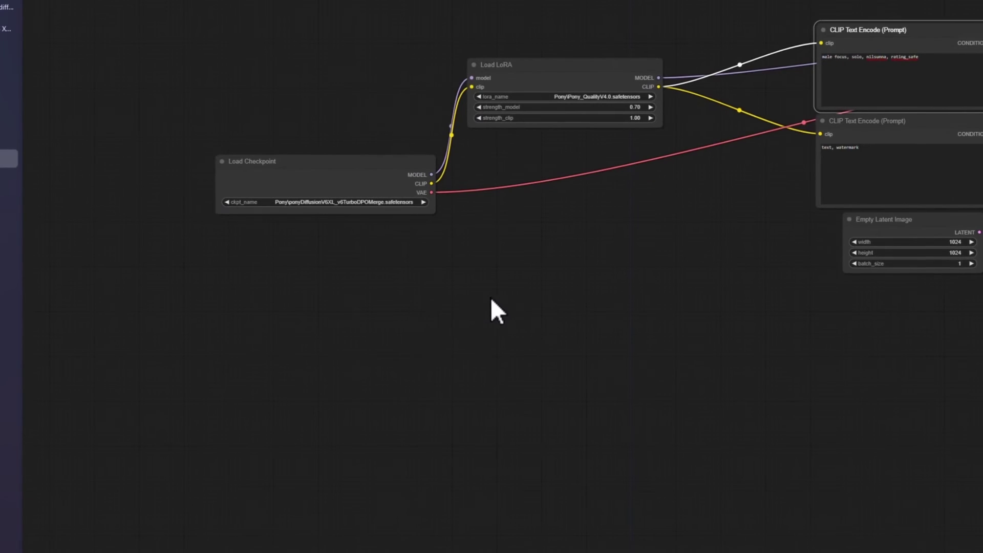
{"action": "double_click", "coordinate": [289, 277]}
Step: Add a Load Image node and a VAE Encode node to the graph
{"action": "type", "text": "load"}
{"action": "left_click", "coordinate": [289, 314]}
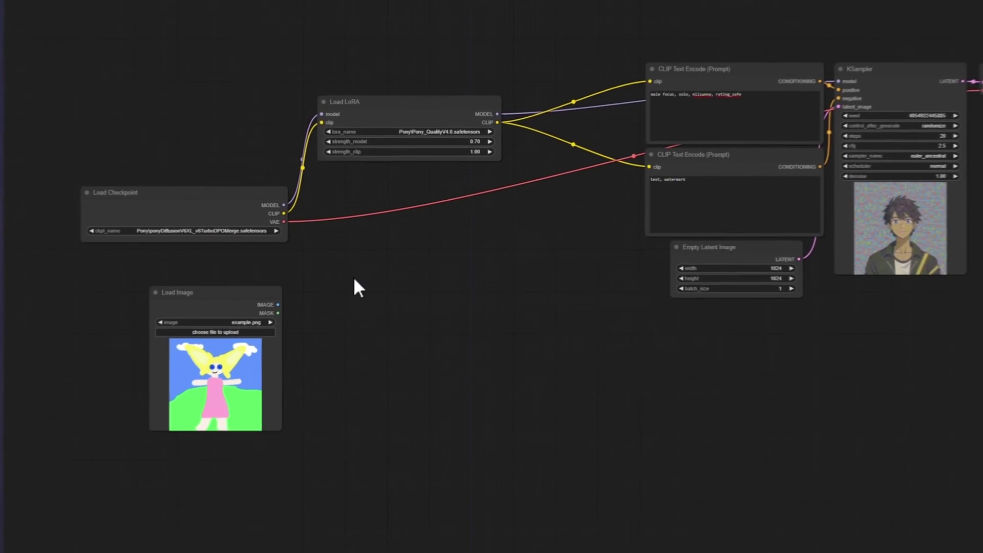
{"action": "double_click", "coordinate": [385, 266]}
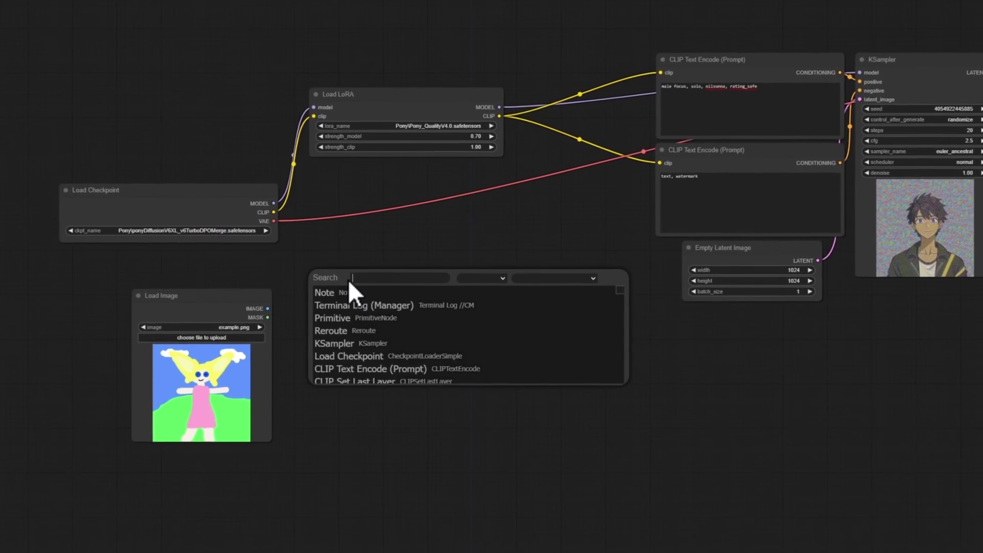
{"action": "type", "text": "vae"}
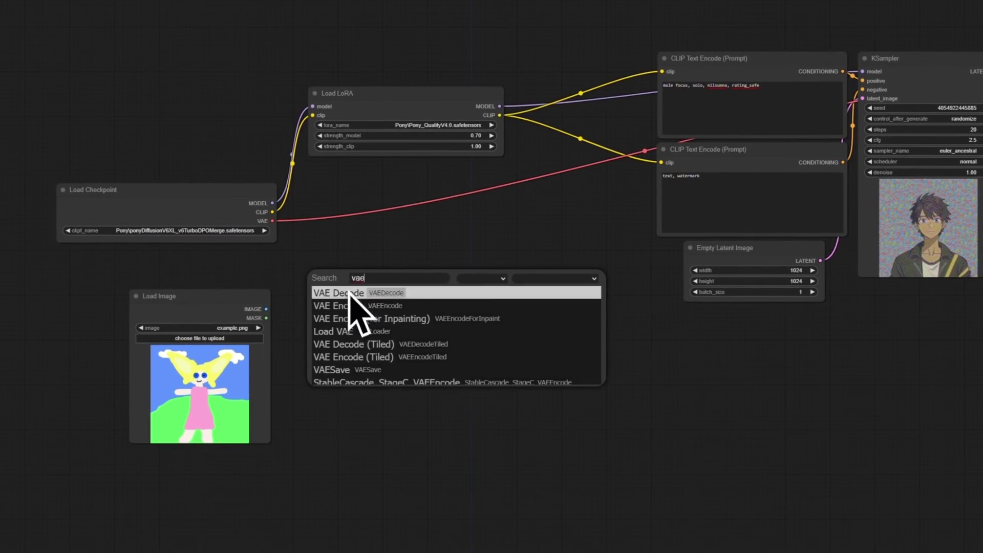
{"action": "left_click", "coordinate": [352, 306]}
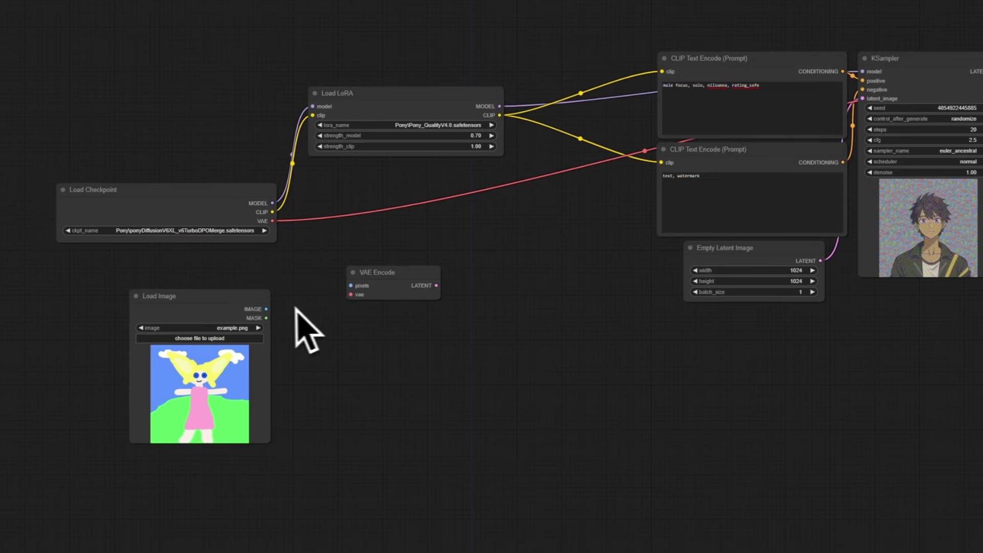
Step: Feed the loaded image into VAE Encode's pixels input, then start another node search
{"action": "left_click_drag", "start_coordinate": [267, 309], "coordinate": [267, 308]}
{"action": "left_click_drag", "start_coordinate": [352, 285], "coordinate": [865, 98]}
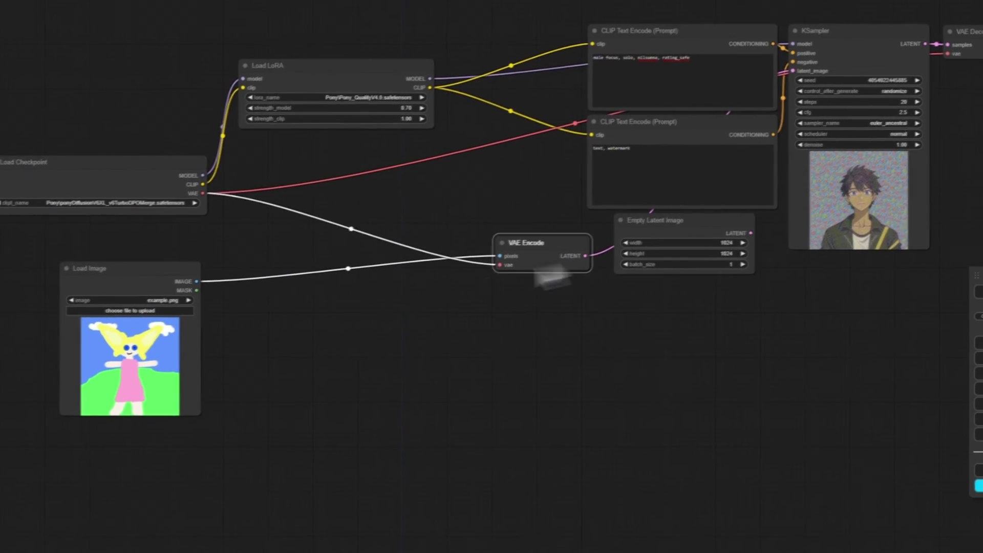
{"action": "double_click", "coordinate": [318, 302]}
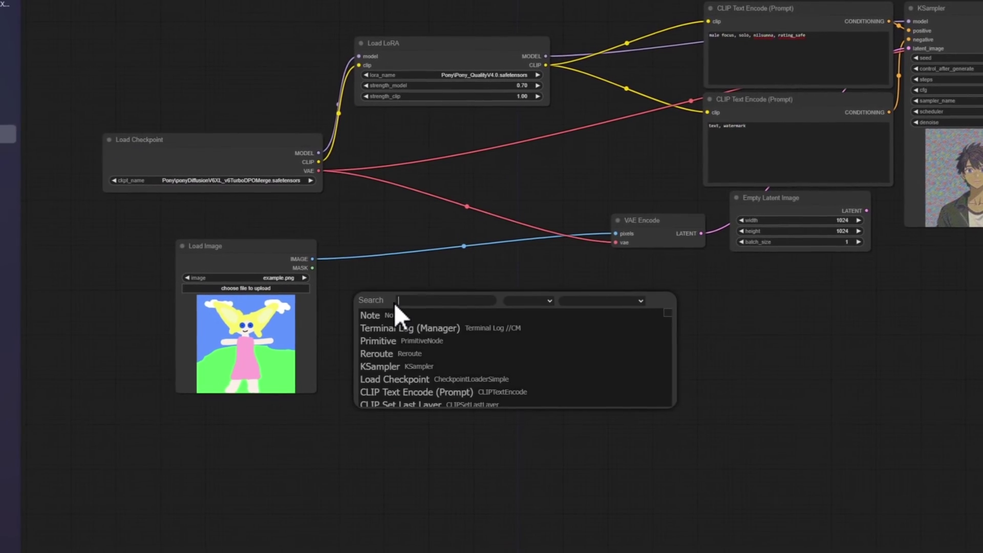
{"action": "type", "text": "res"}
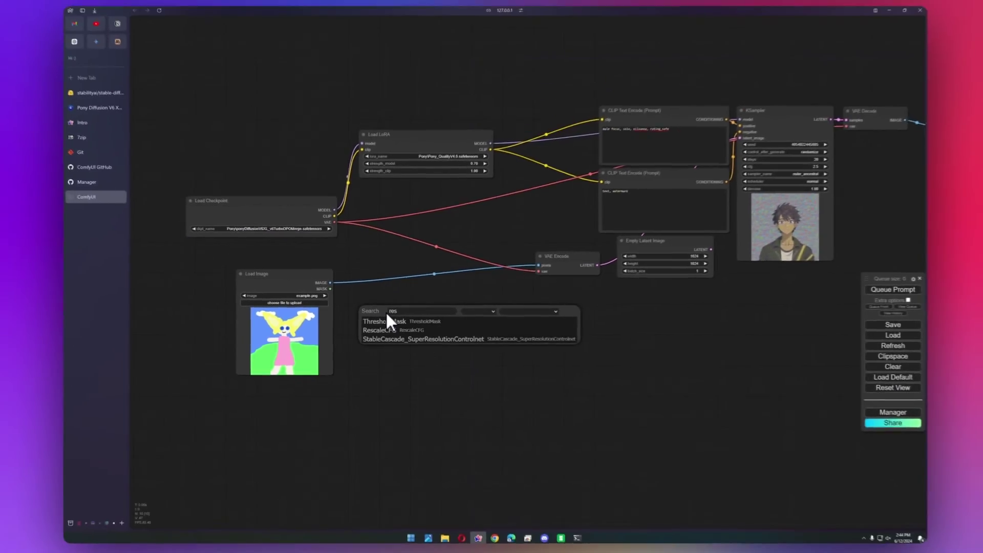
{"action": "key", "text": "BackSpace"}
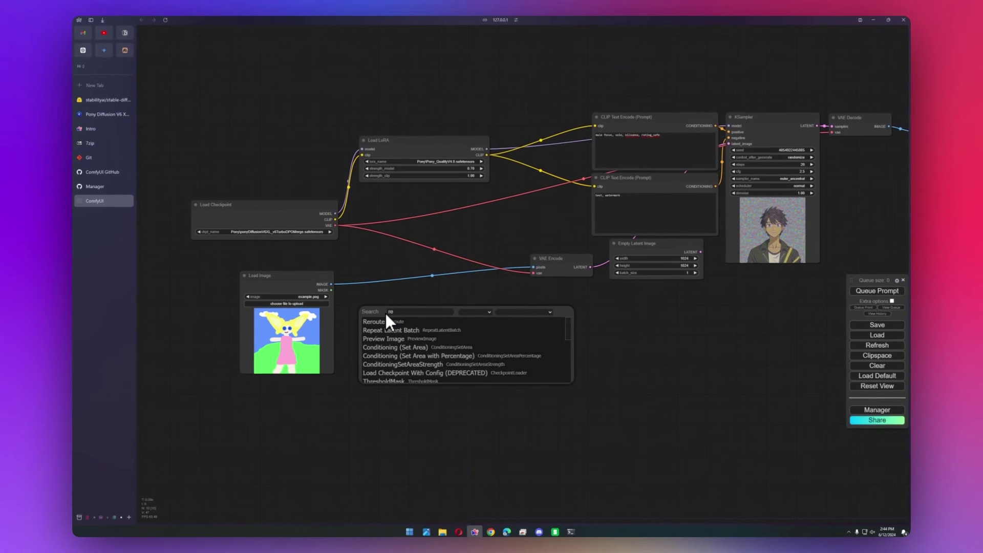
{"action": "key", "text": "BackSpace"}
{"action": "key", "text": "BackSpace"}
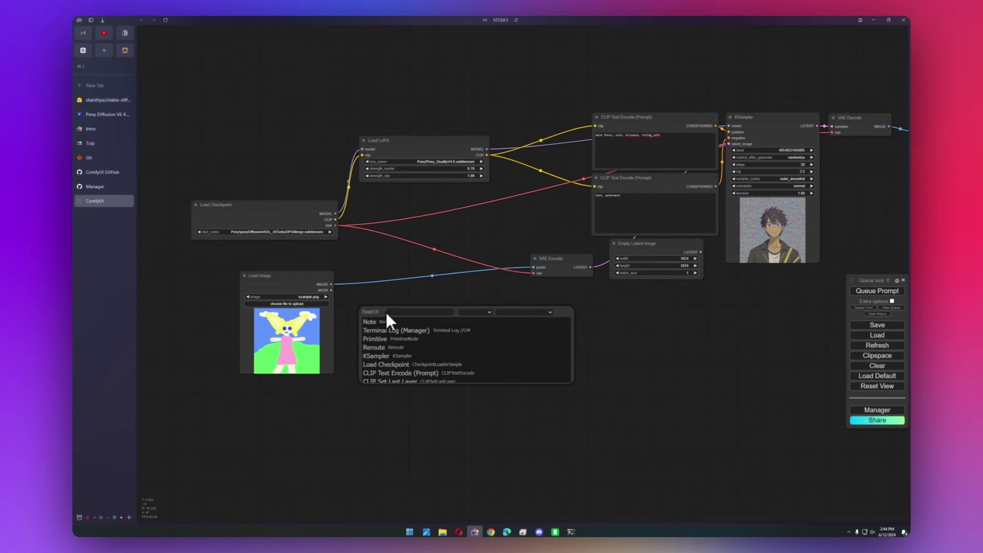
{"action": "left_click_drag", "start_coordinate": [570, 319], "coordinate": [496, 320]}
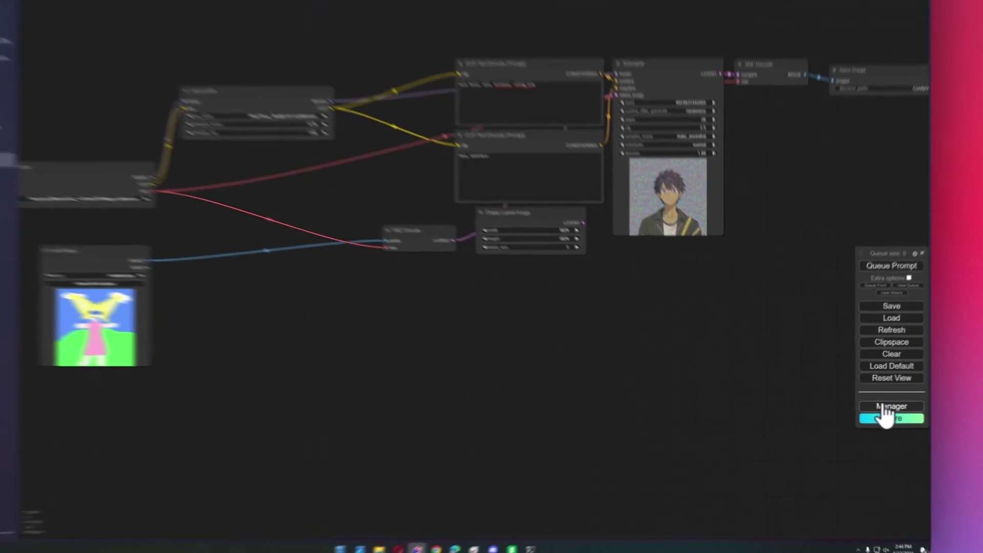
Step: In the Manager's custom node list, search 'essentials' and install ComfyUI Essentials
{"action": "left_click", "coordinate": [877, 409]}
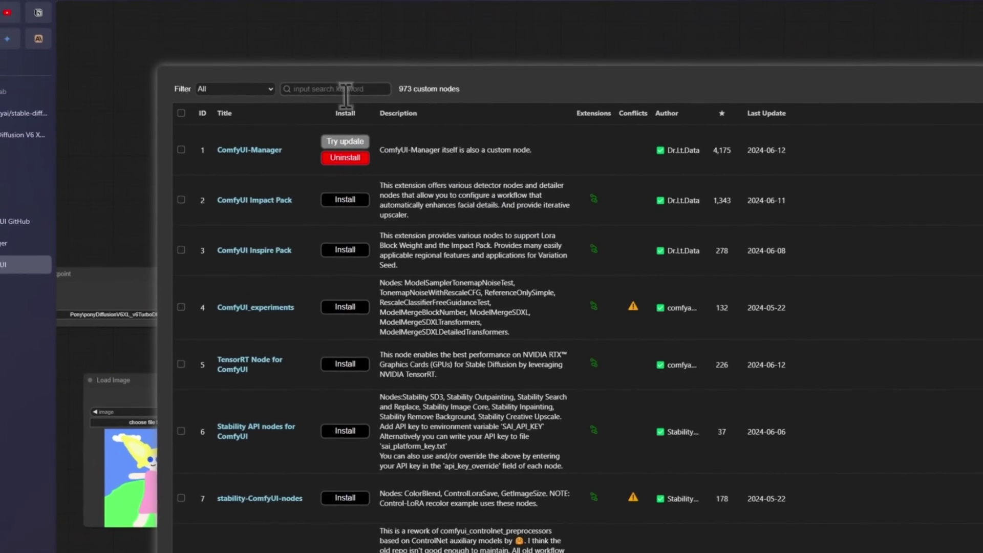
{"action": "left_click", "coordinate": [267, 23]}
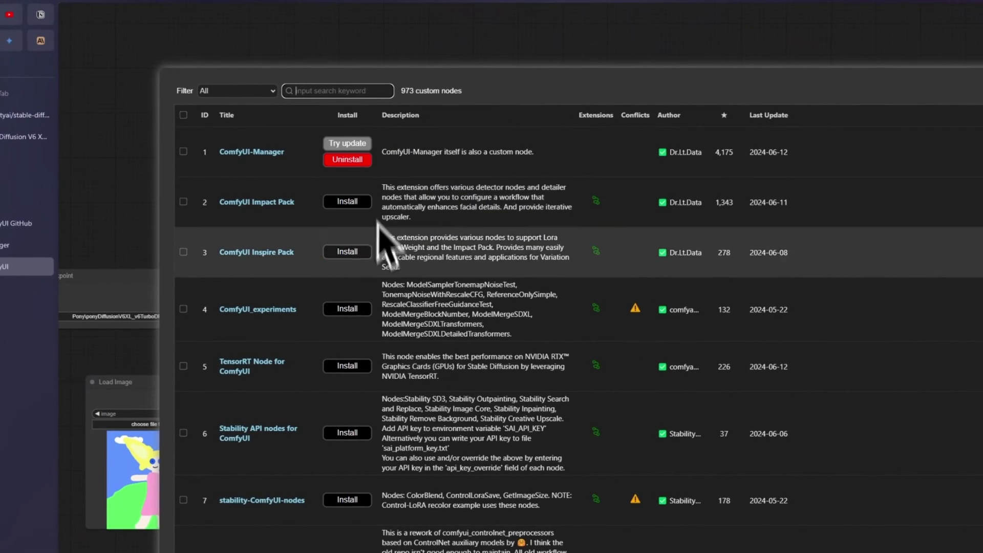
{"action": "scroll", "coordinate": [440, 374], "scroll_direction": "down", "scroll_amount": 2}
{"action": "scroll", "coordinate": [393, 275], "scroll_direction": "up", "scroll_amount": 2}
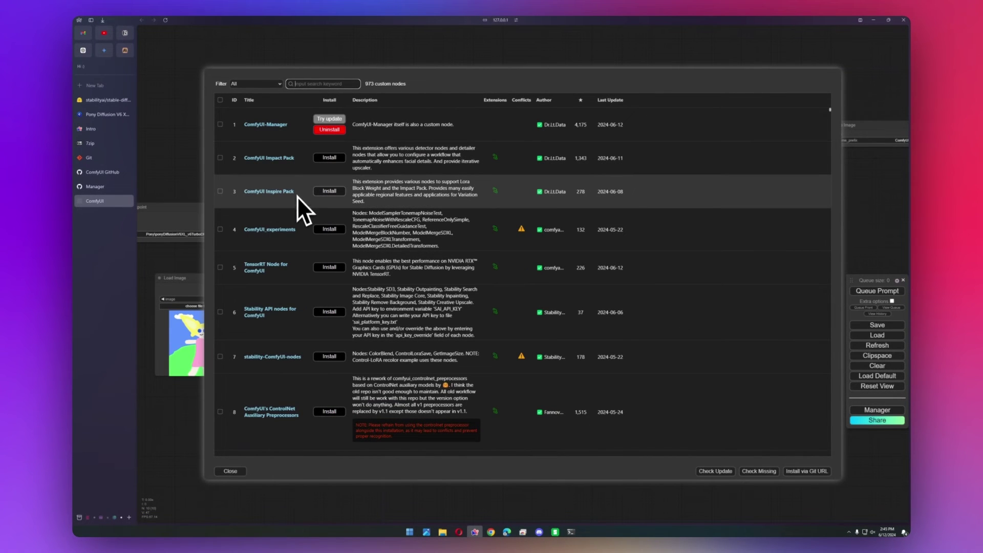
{"action": "scroll", "coordinate": [294, 268], "scroll_direction": "down", "scroll_amount": 2}
{"action": "scroll", "coordinate": [293, 270], "scroll_direction": "up", "scroll_amount": 2}
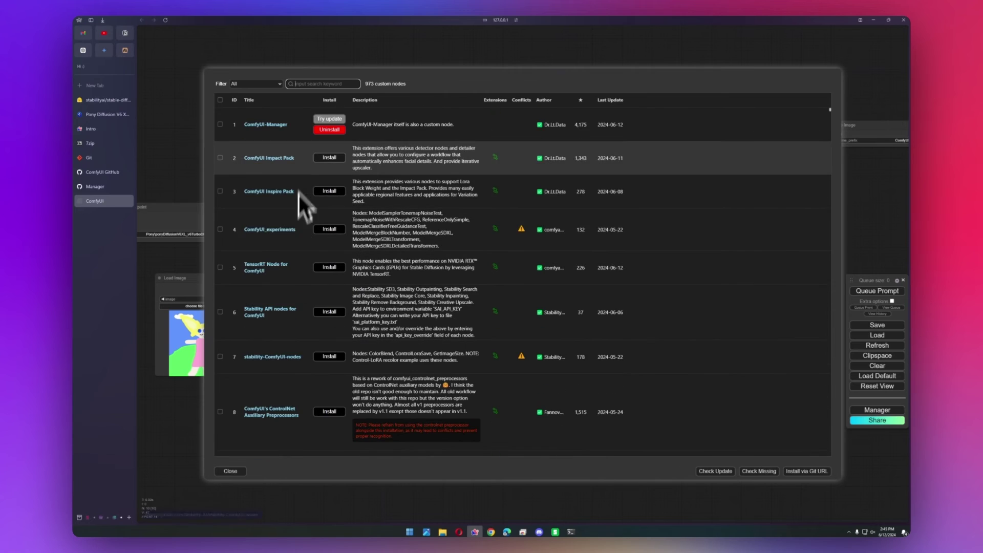
{"action": "left_click", "coordinate": [307, 83]}
{"action": "type", "text": "essentia"}
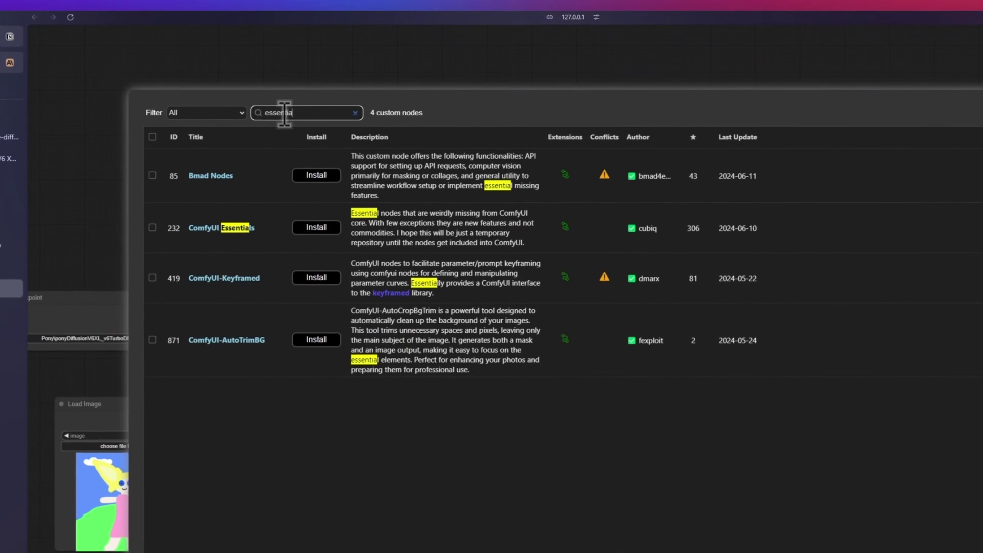
{"action": "type", "text": "ls"}
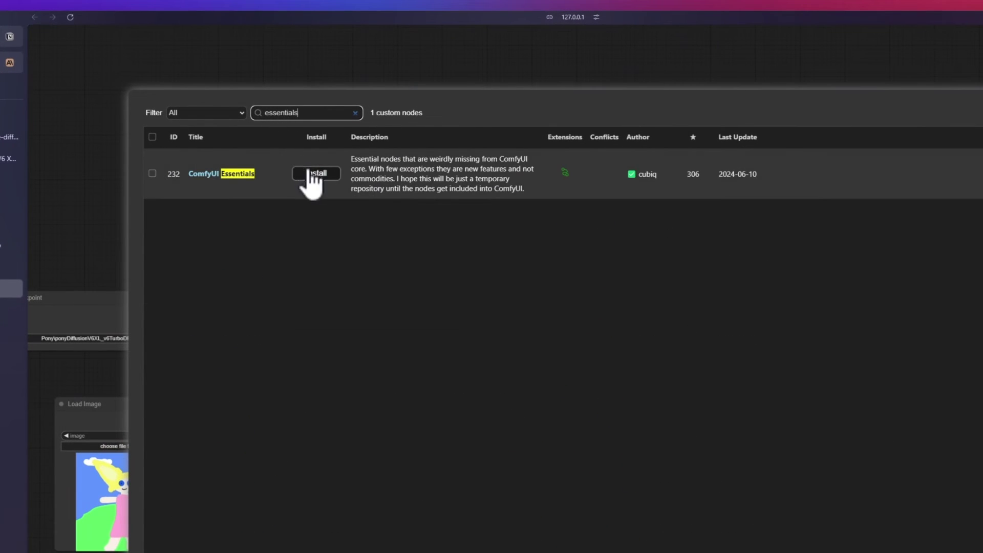
{"action": "left_click", "coordinate": [313, 175]}
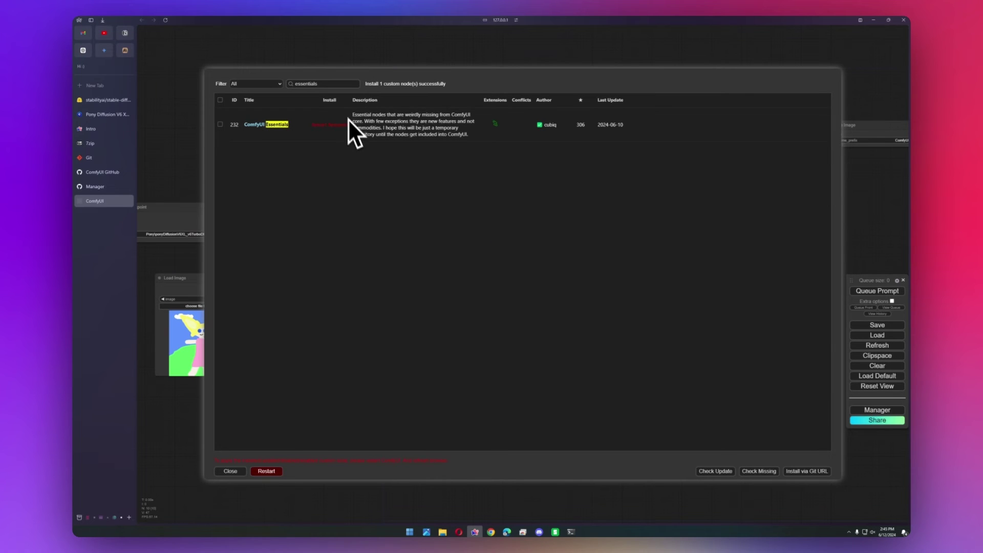
Step: Search 'controlnet' and install ControlNet Auxiliary Preprocessors and ComfyUI-Advanced-ControlNet
{"action": "double_click", "coordinate": [334, 87]}
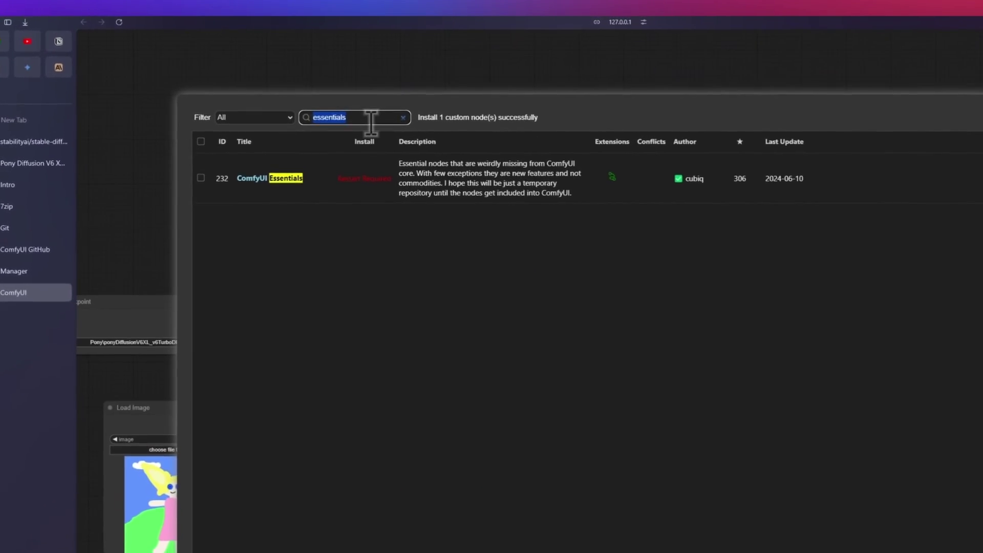
{"action": "type", "text": "cont"}
{"action": "type", "text": "rolnet"}
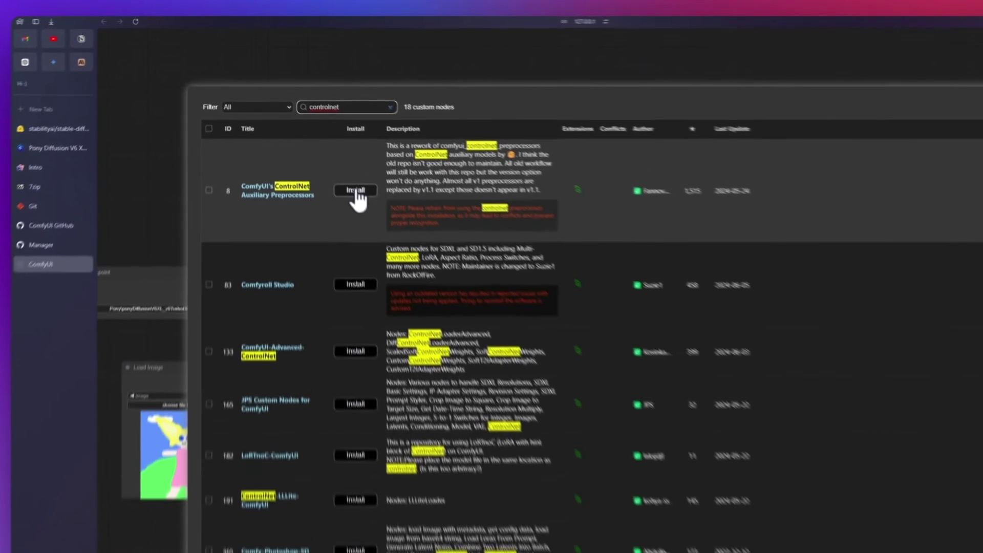
{"action": "left_click", "coordinate": [329, 147]}
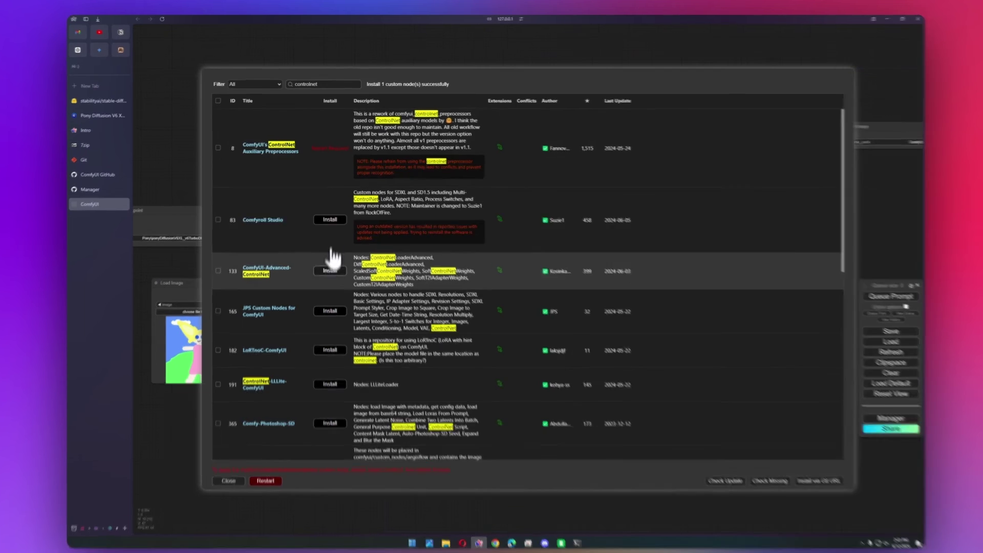
{"action": "left_click", "coordinate": [329, 265]}
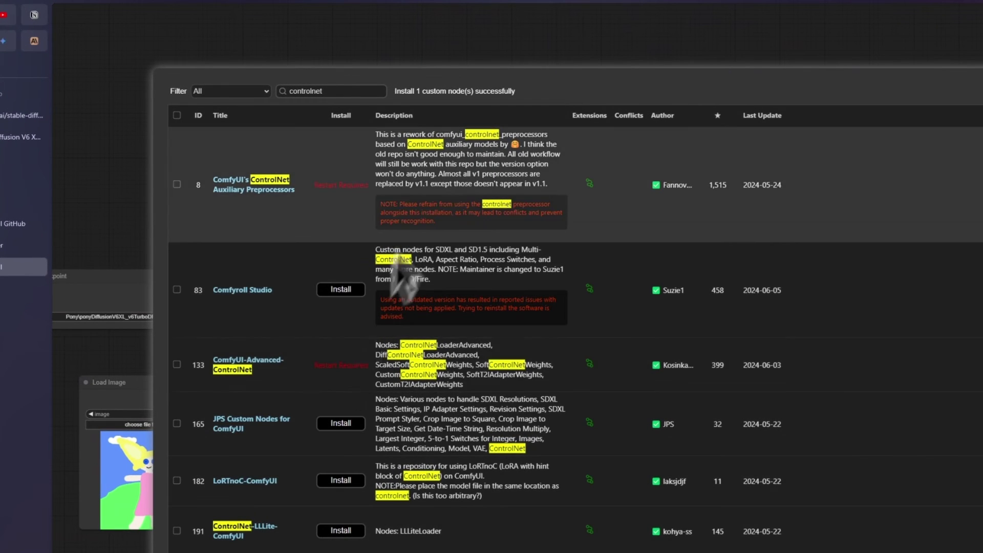
{"action": "double_click", "coordinate": [371, 91]}
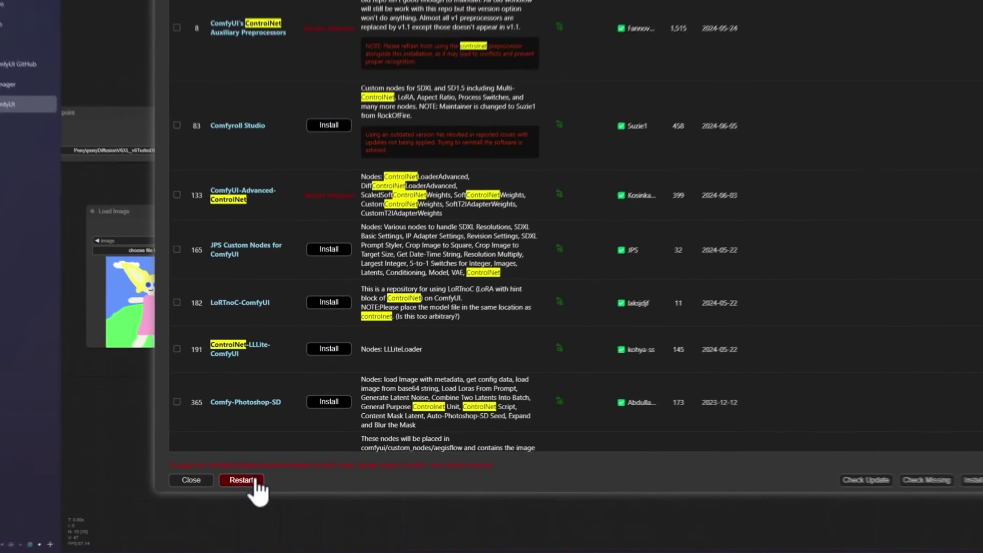
Step: Restart and confirm the server reboot, watch the console startup, then return to the node graph
{"action": "left_click", "coordinate": [276, 471]}
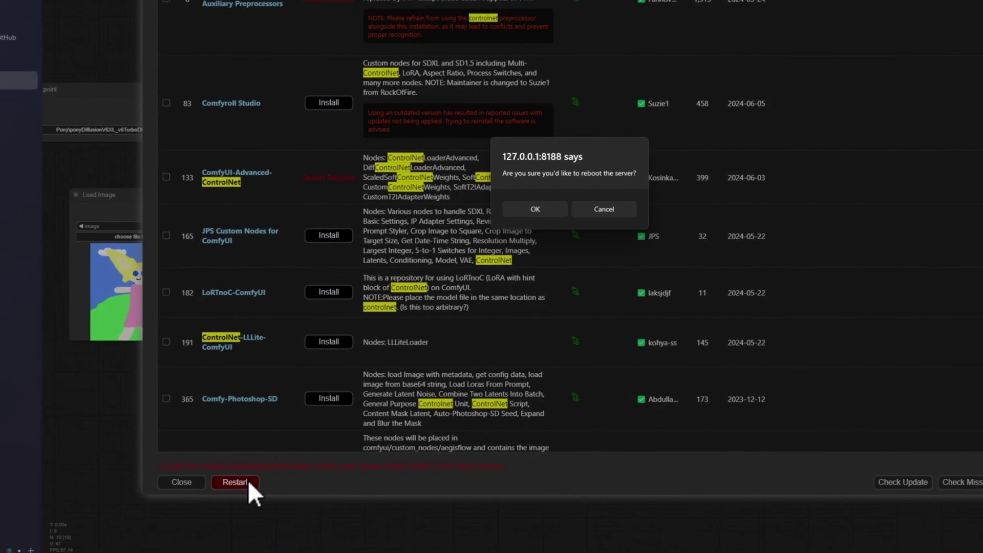
{"action": "left_click", "coordinate": [544, 208]}
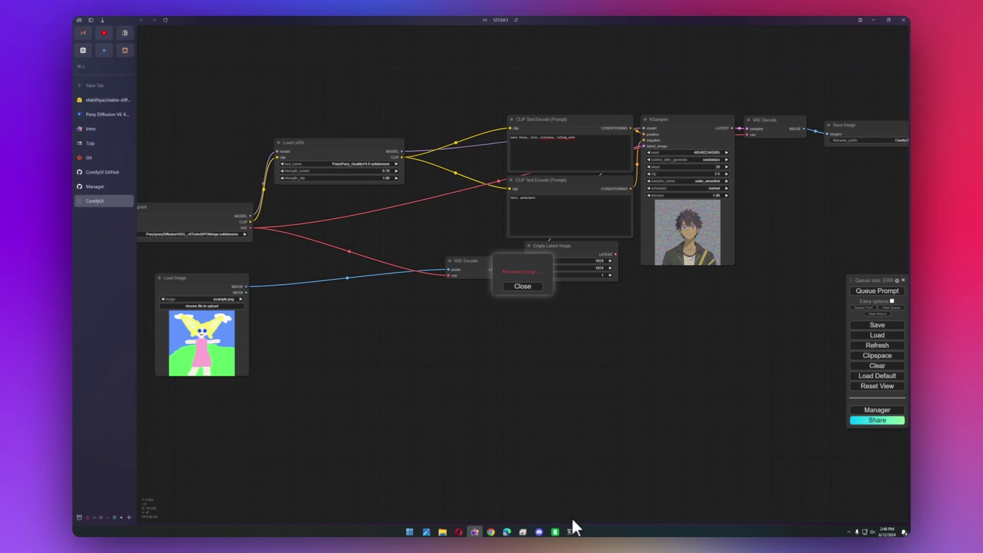
{"action": "left_click", "coordinate": [571, 531]}
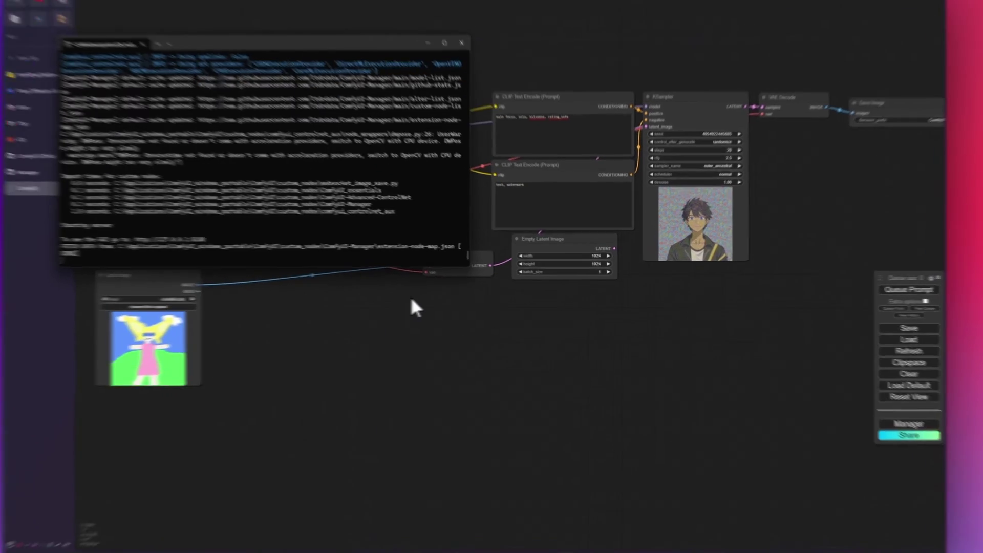
{"action": "left_click", "coordinate": [412, 292]}
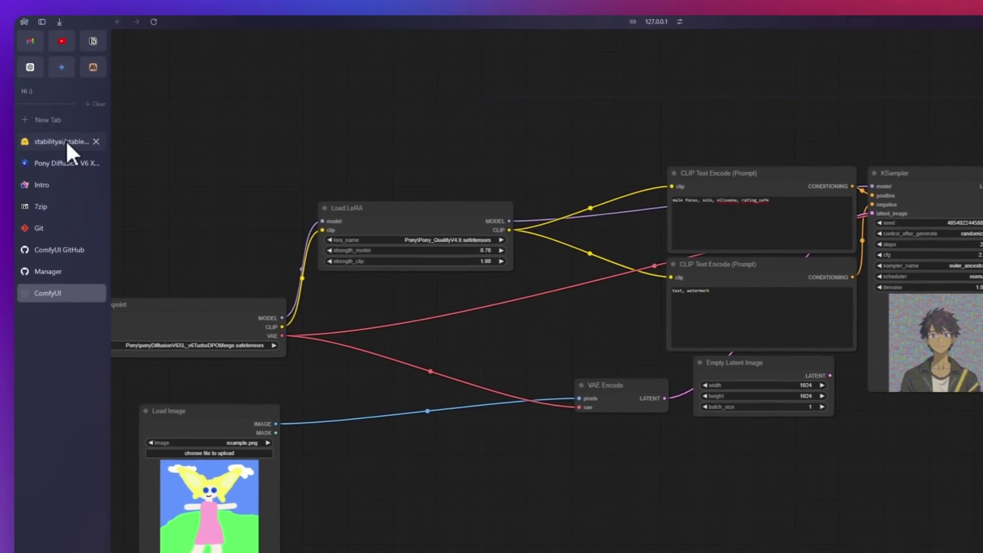
Step: Download sd3_medium_example_workflow_basic.json from comfy_example_workflows on the stable-diffusion-3-medium page, then return to ComfyUI
{"action": "left_click", "coordinate": [66, 140]}
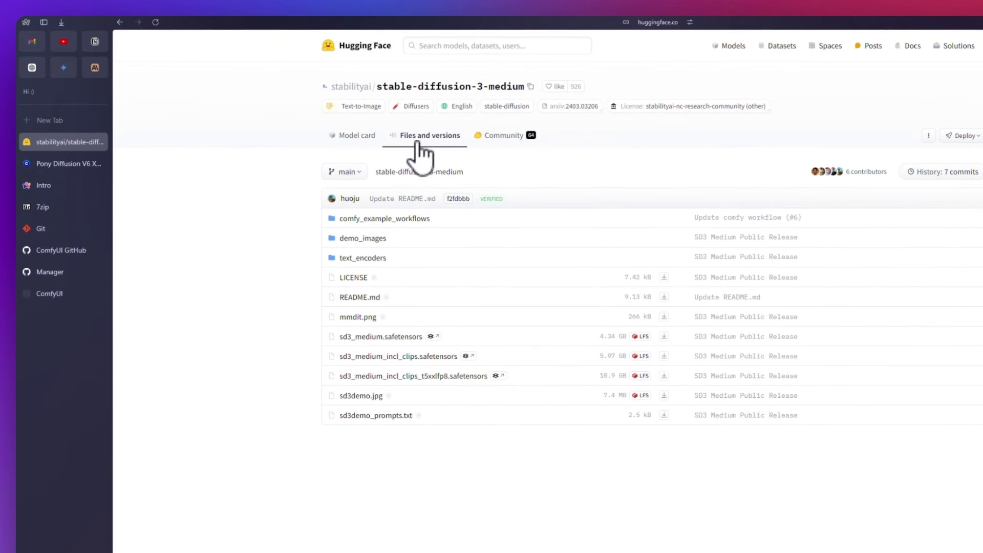
{"action": "left_click", "coordinate": [386, 221]}
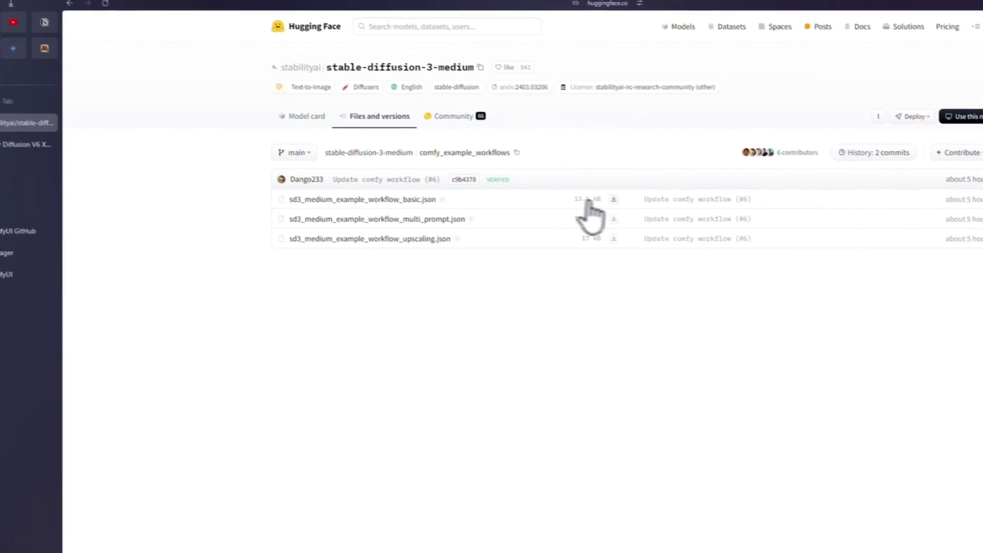
{"action": "left_click", "coordinate": [664, 218]}
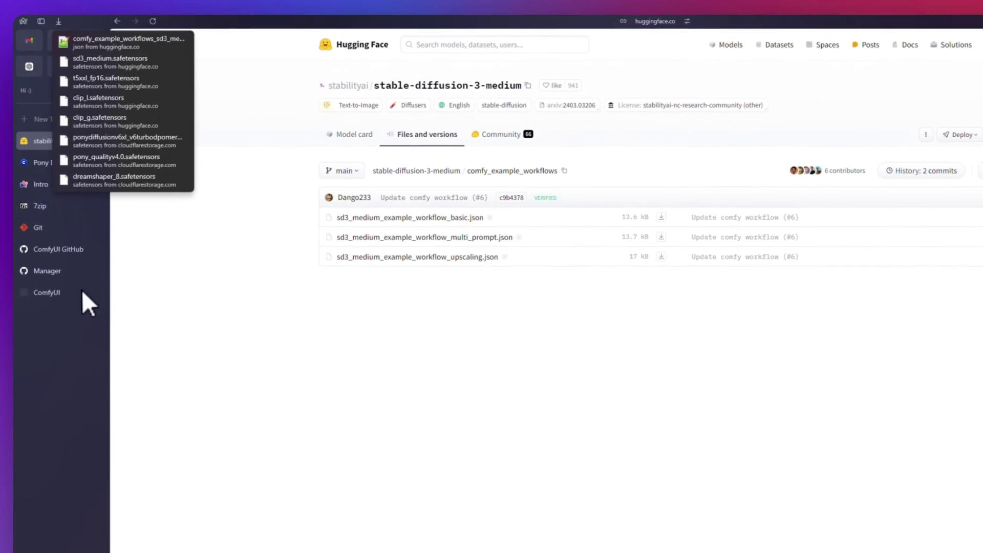
{"action": "left_click", "coordinate": [79, 291]}
{"action": "left_click", "coordinate": [62, 294]}
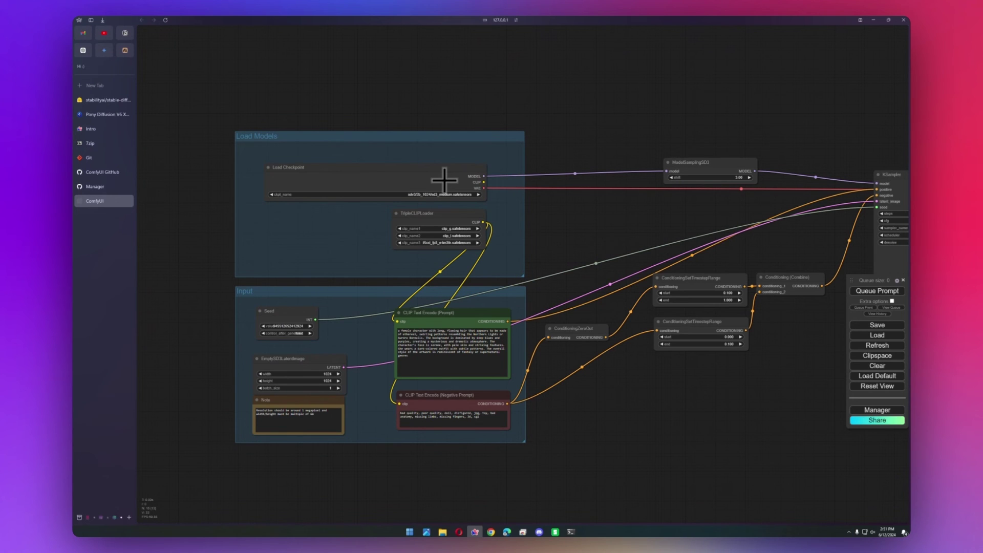
Step: Set the Load Checkpoint ckpt_name to SD3\sd3_medium.safetensors
{"action": "left_click", "coordinate": [444, 180]}
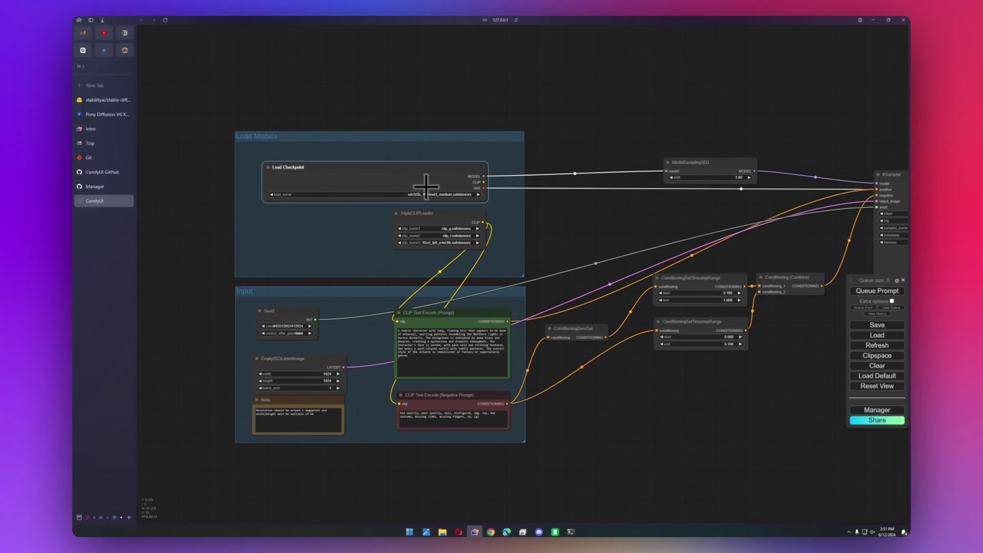
{"action": "left_click", "coordinate": [426, 193]}
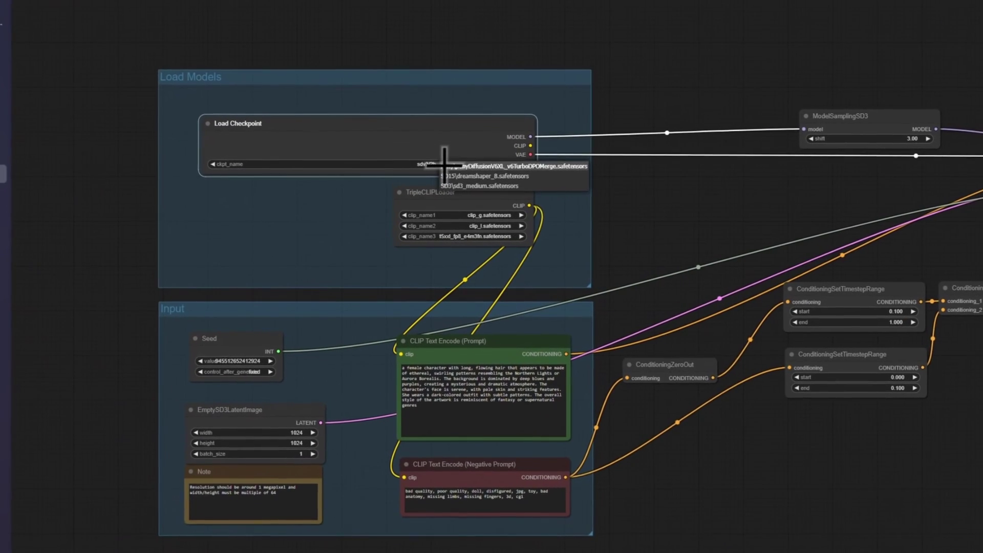
{"action": "left_click", "coordinate": [453, 186]}
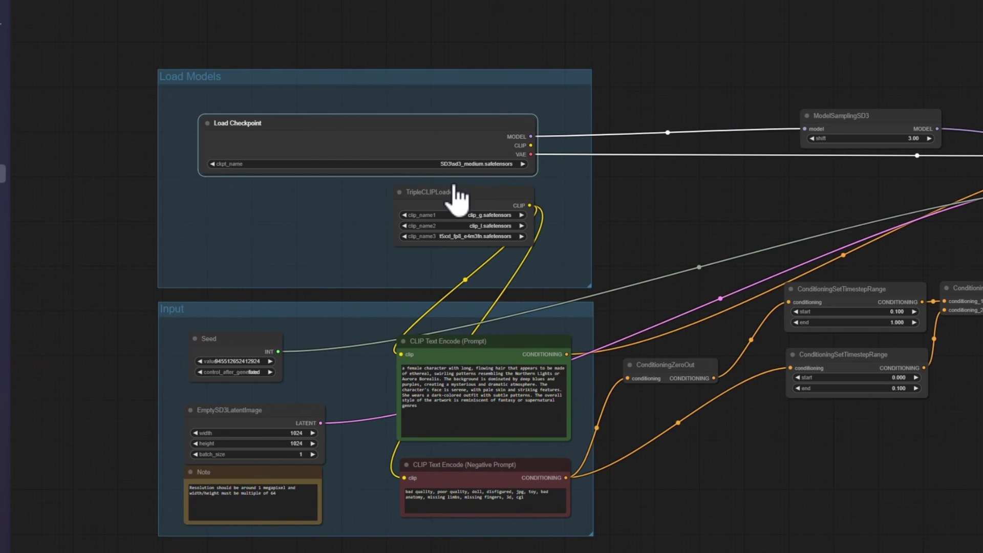
Step: In TripleCLIPLoader, keep clip_g.safetensors first and set clip_name3 to t5xxl_fp16.safetensors
{"action": "left_click", "coordinate": [454, 187]}
{"action": "left_click", "coordinate": [467, 215]}
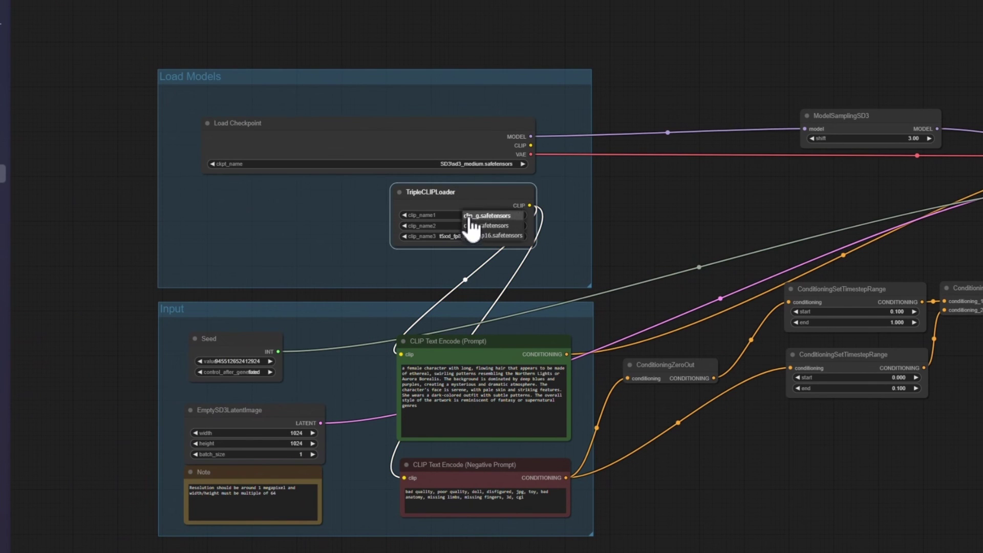
{"action": "left_click", "coordinate": [467, 216]}
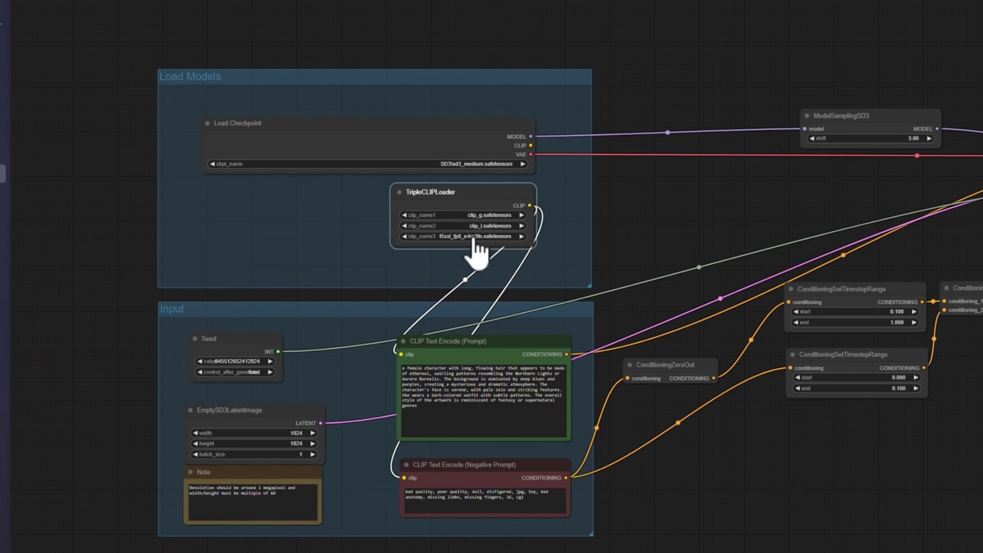
{"action": "left_click", "coordinate": [473, 237]}
{"action": "left_click", "coordinate": [481, 254]}
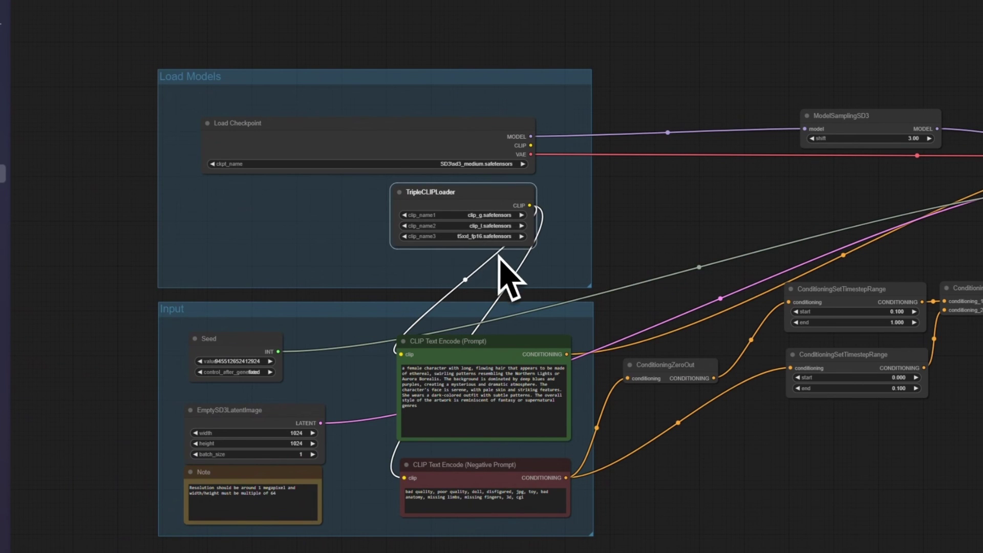
{"action": "scroll", "coordinate": [497, 255], "scroll_direction": "down", "scroll_amount": 8}
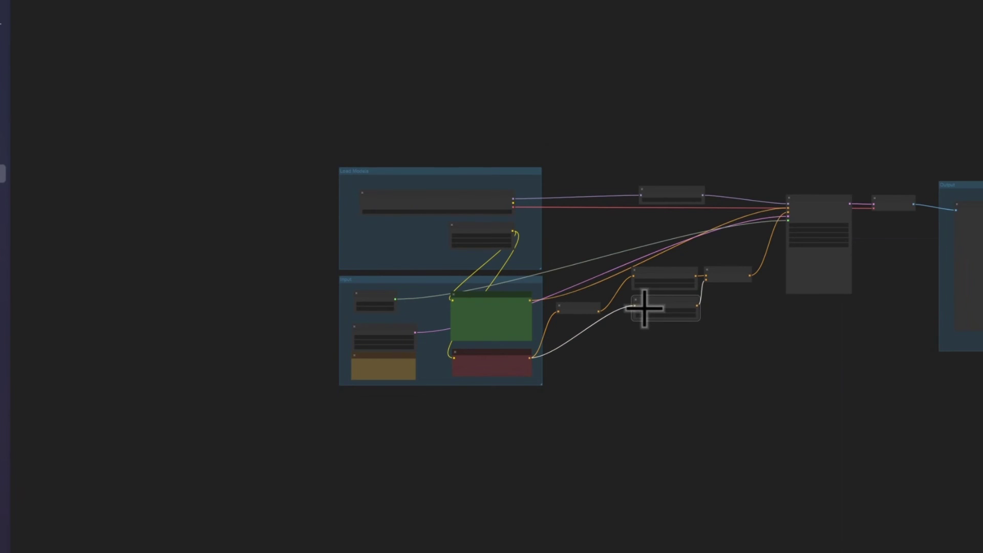
Step: Set the seed's control_after_generate to randomize
{"action": "scroll", "coordinate": [548, 377], "scroll_direction": "up", "scroll_amount": 10}
{"action": "left_click", "coordinate": [127, 255]}
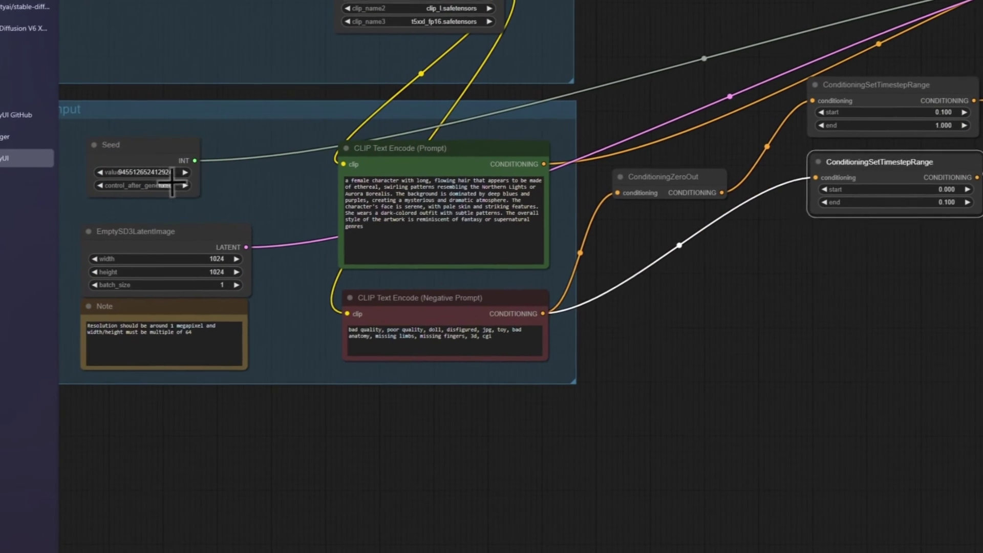
{"action": "left_click", "coordinate": [198, 219]}
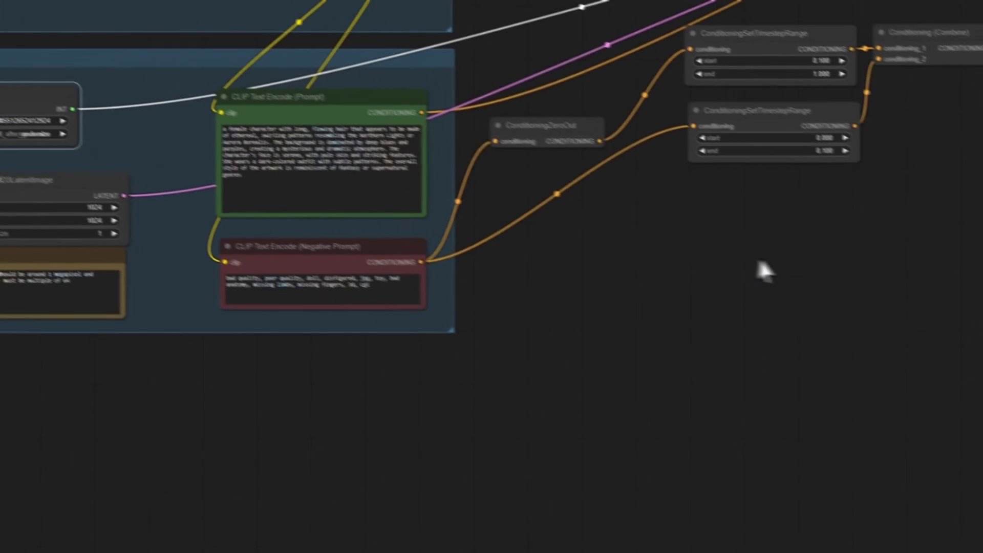
Step: Bring the KSampler and output nodes into view and queue the prompt
{"action": "left_click_drag", "start_coordinate": [764, 268], "coordinate": [257, 450]}
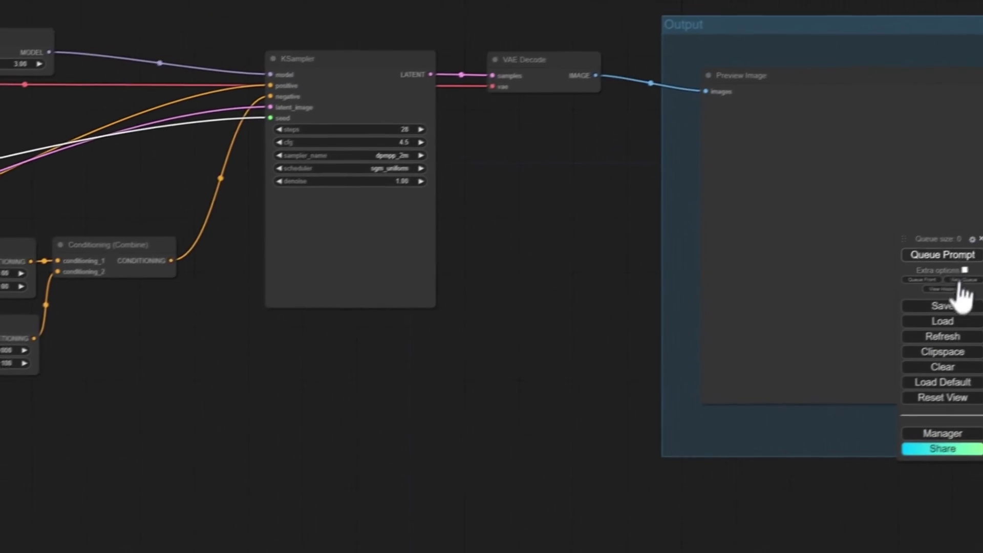
{"action": "left_click", "coordinate": [950, 258]}
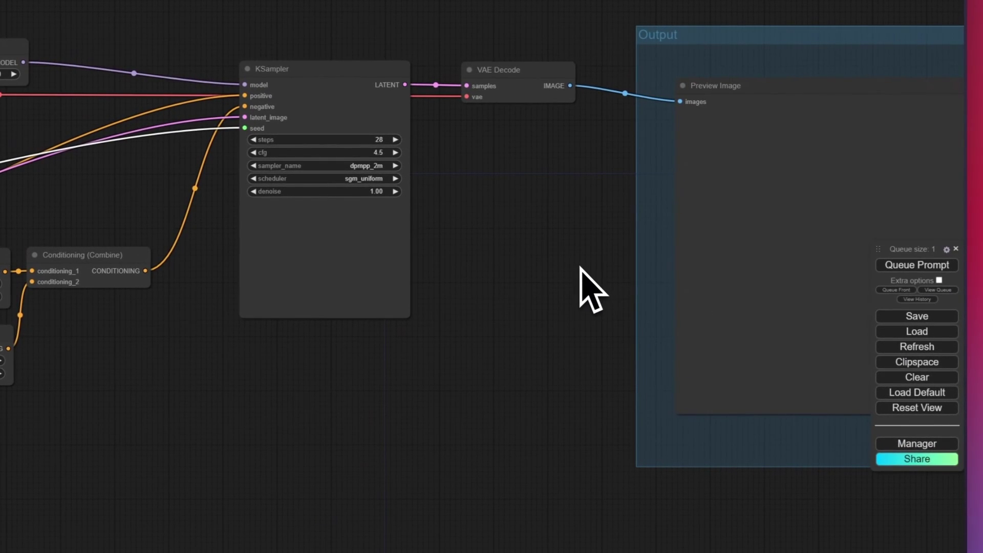
{"action": "scroll", "coordinate": [592, 291], "scroll_direction": "down", "scroll_amount": 5}
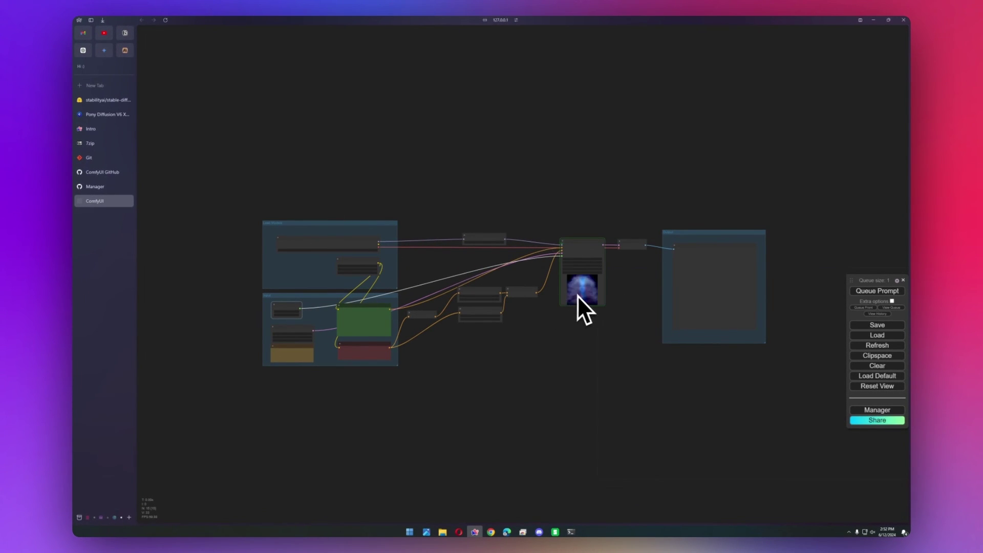
Step: Zoom in and out on the Preview Image node to inspect the blue-haired portrait
{"action": "scroll", "coordinate": [584, 293], "scroll_direction": "up", "scroll_amount": 8}
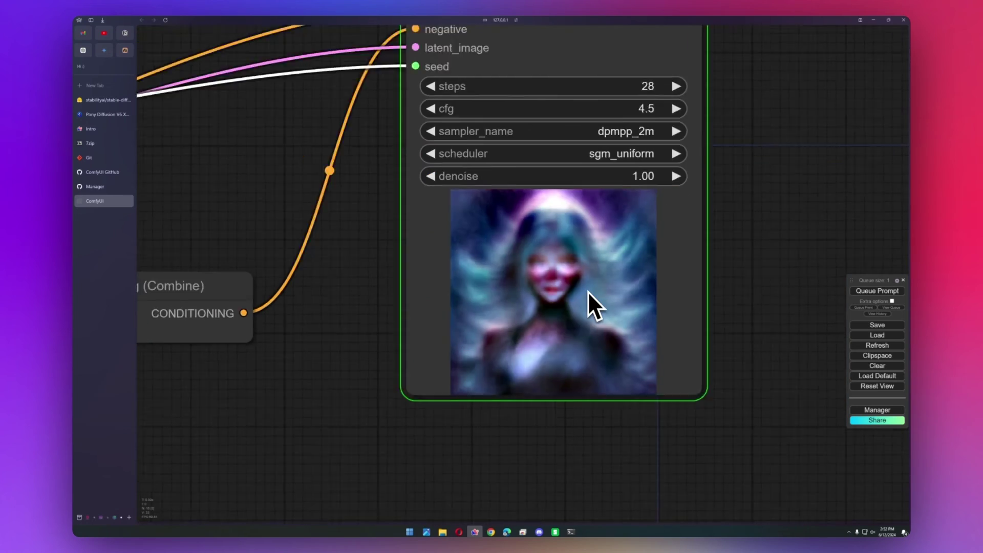
{"action": "scroll", "coordinate": [588, 291], "scroll_direction": "down", "scroll_amount": 5}
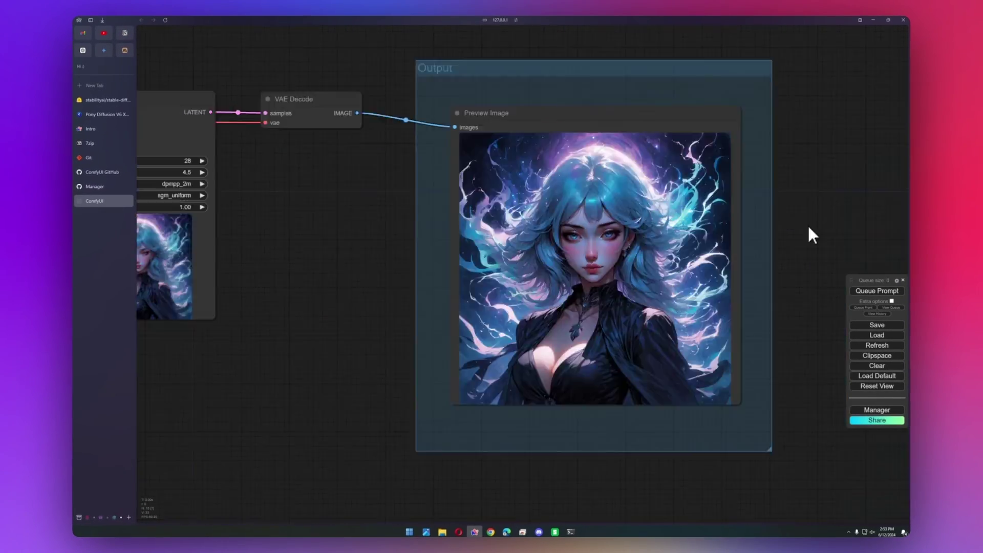
{"action": "scroll", "coordinate": [558, 376], "scroll_direction": "up", "scroll_amount": 20}
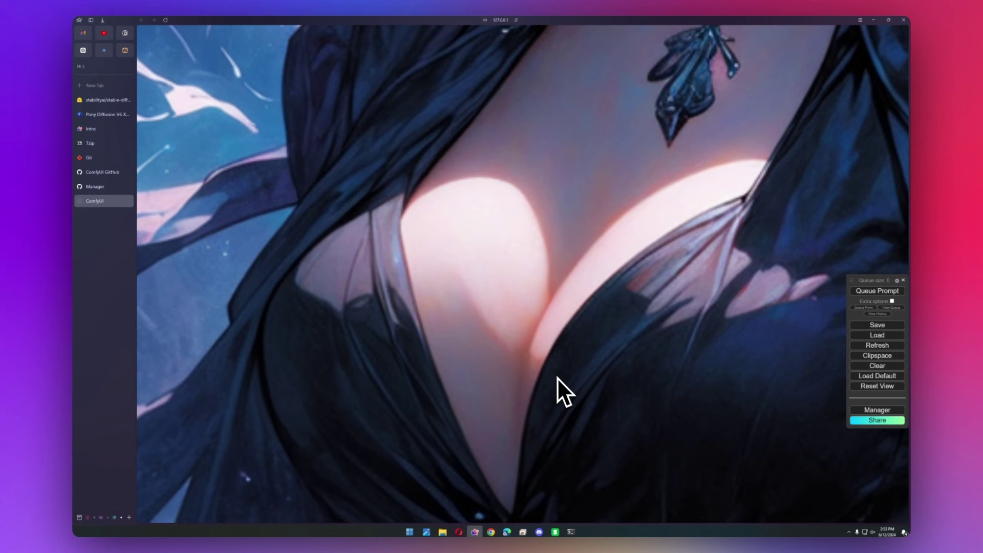
{"action": "scroll", "coordinate": [557, 377], "scroll_direction": "down", "scroll_amount": 20}
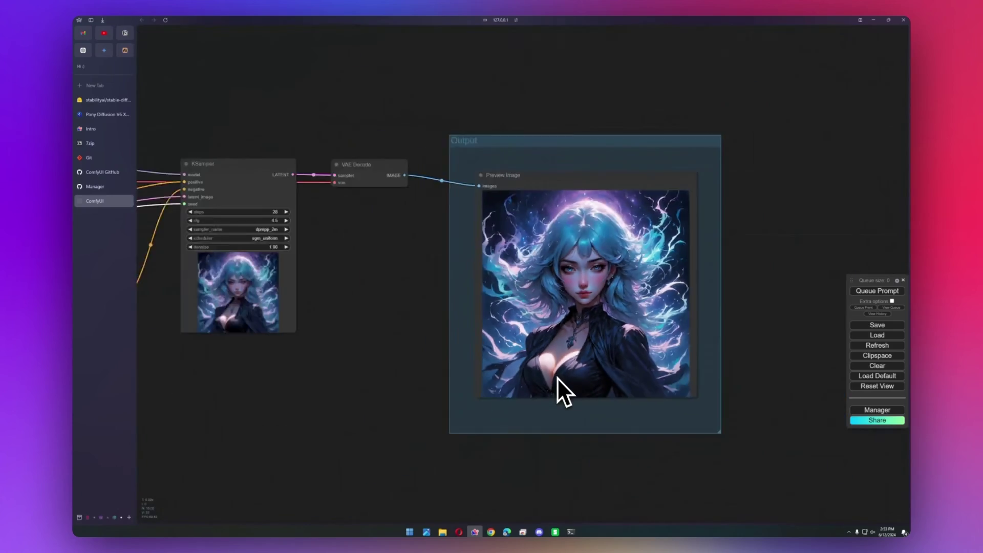
{"action": "scroll", "coordinate": [563, 384], "scroll_direction": "up", "scroll_amount": 2}
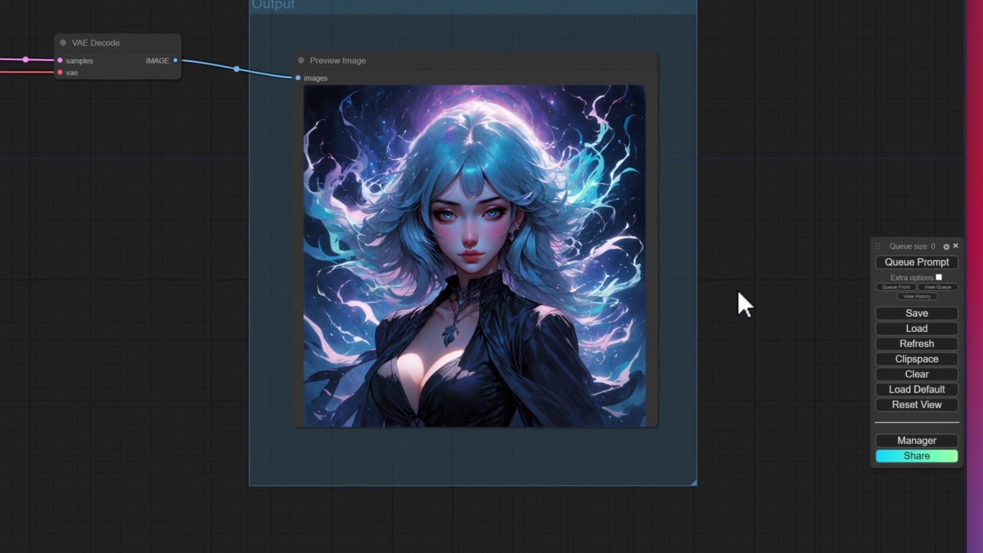